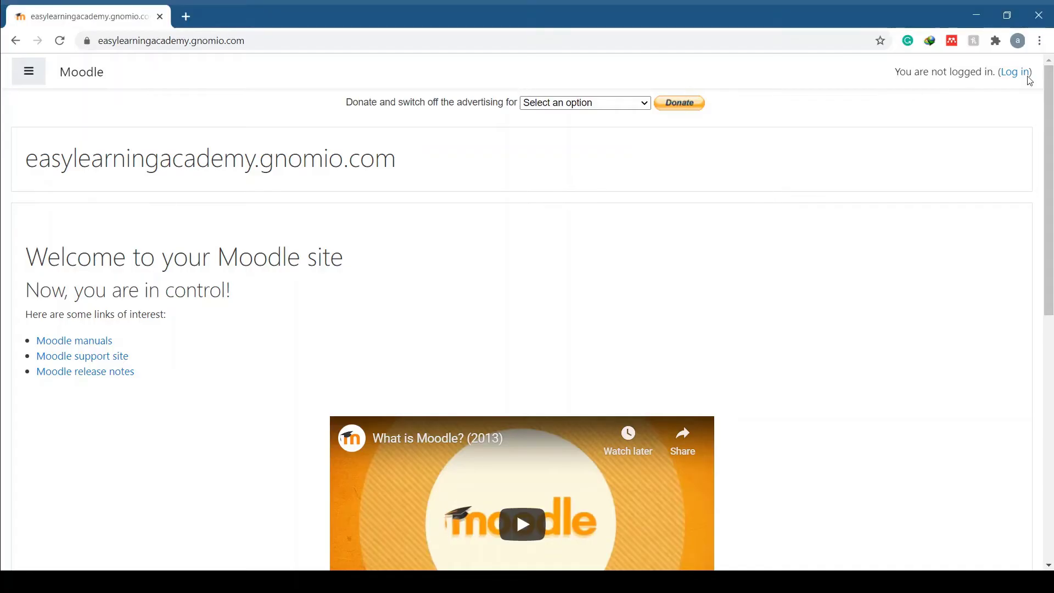
Step: Log in to the Moodle site as administrator using the pasted password
left_click(1026, 75)
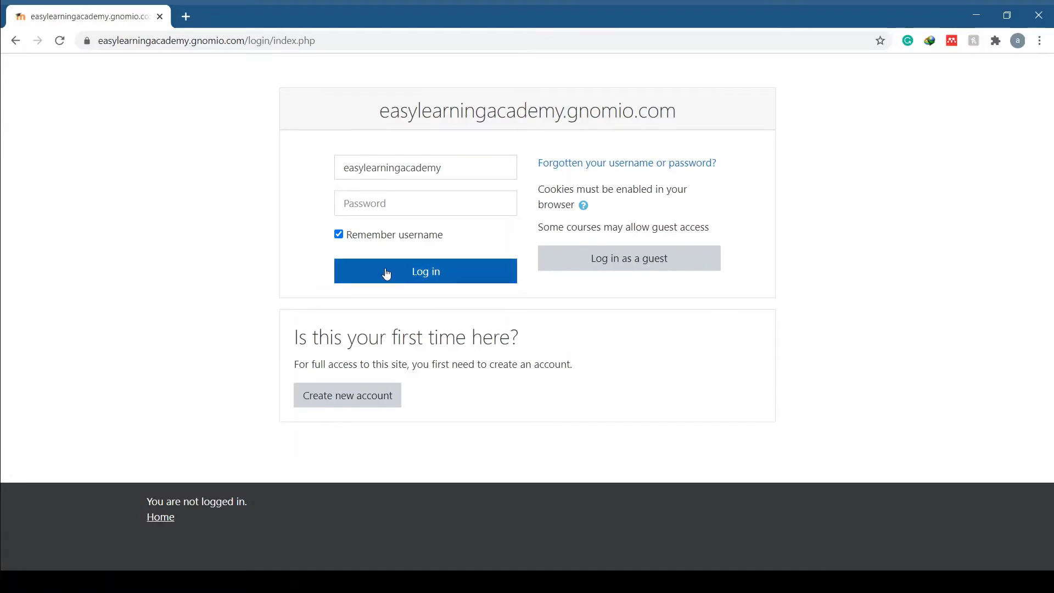
left_click(384, 207)
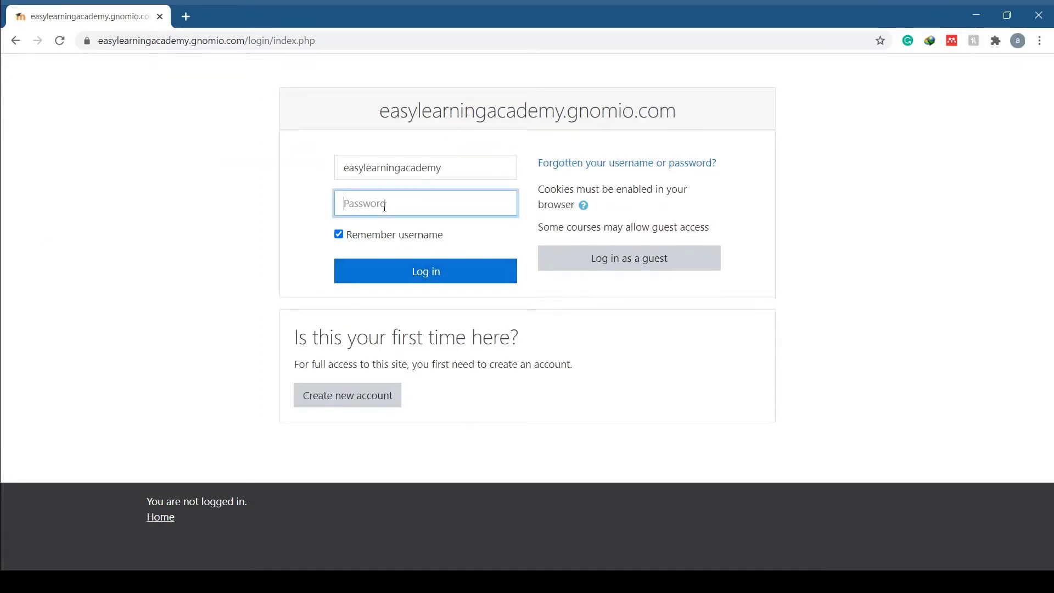
key("ctrl+v")
left_click(405, 273)
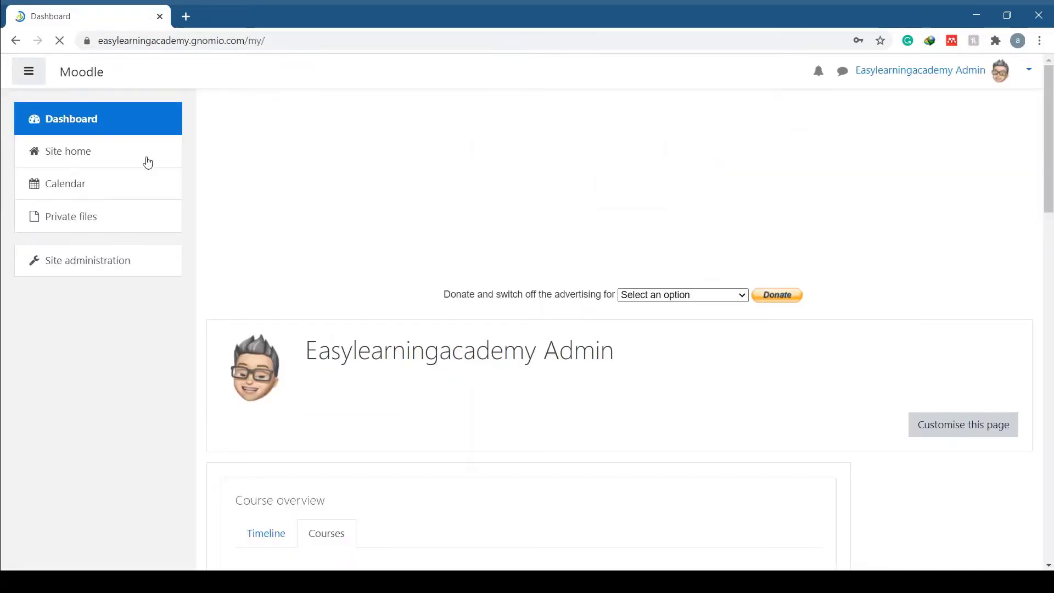
Step: Open the Mechatronics course from Site home and turn editing on
left_click(72, 157)
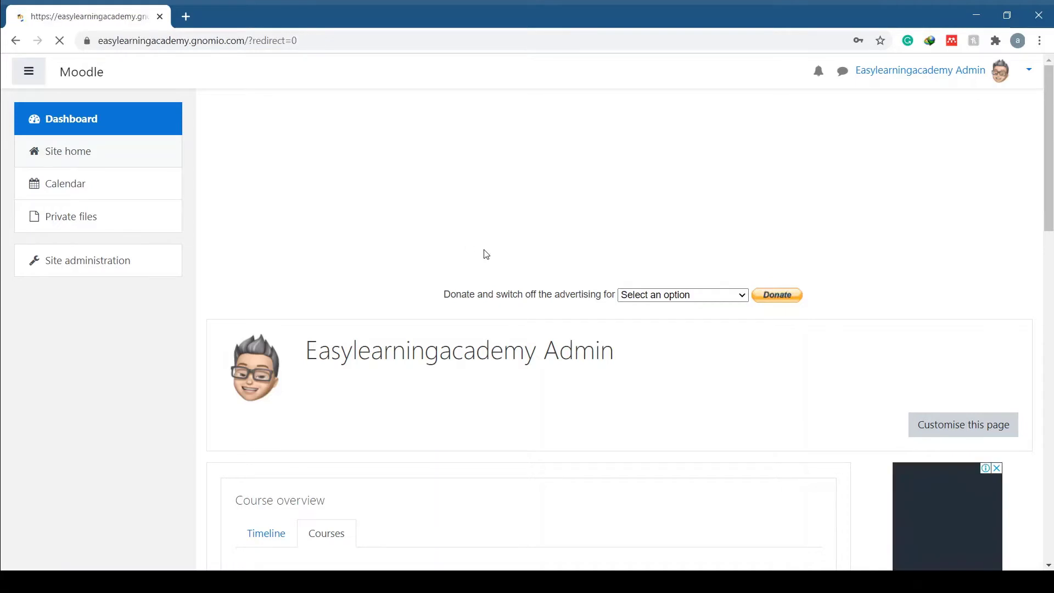
scroll(485, 254, "down", 3)
scroll(485, 254, "down", 2)
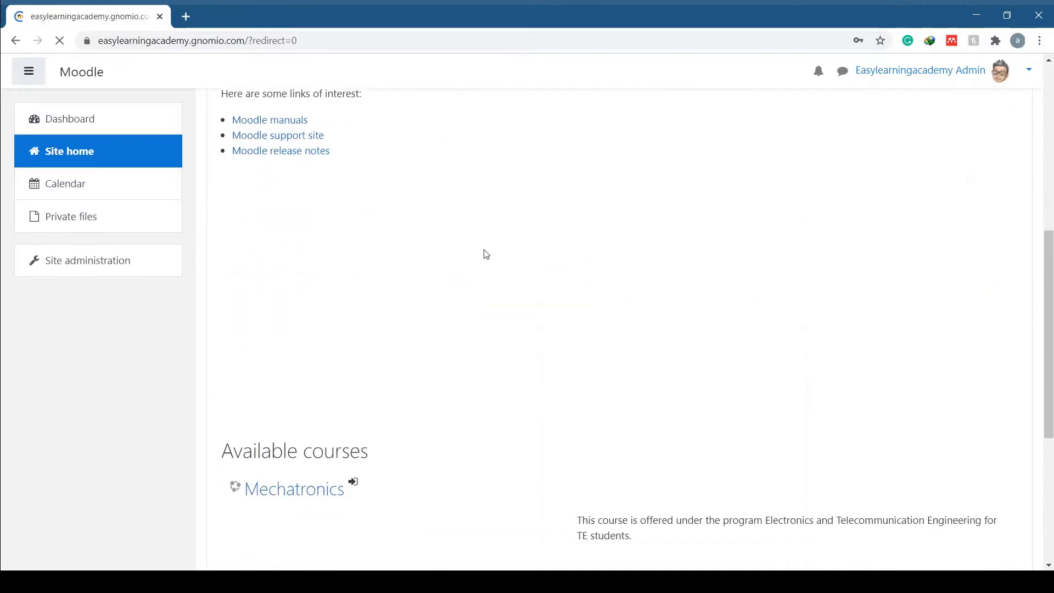
scroll(485, 254, "down", 1)
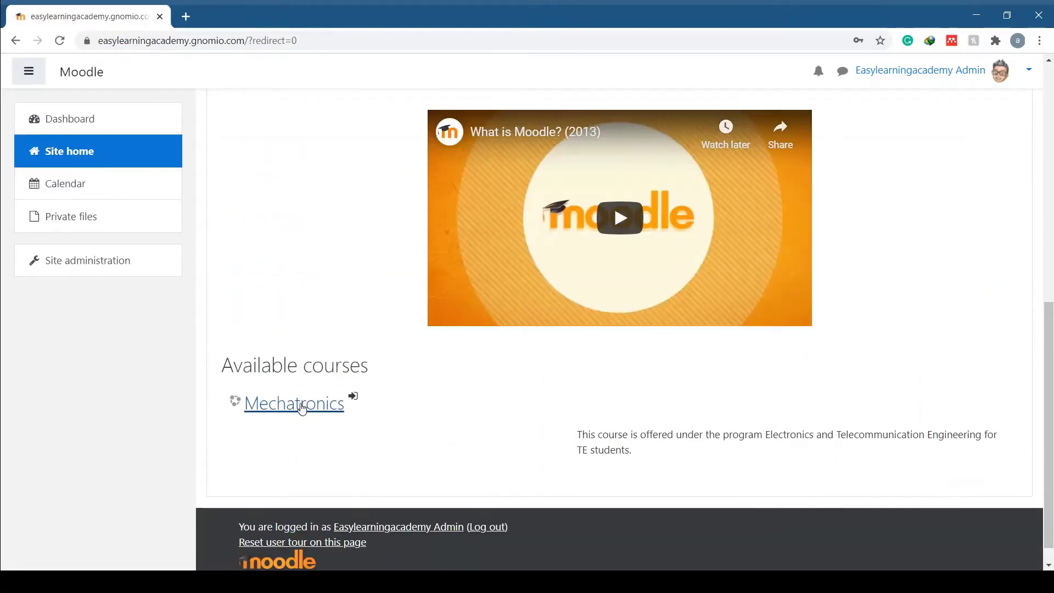
left_click(302, 409)
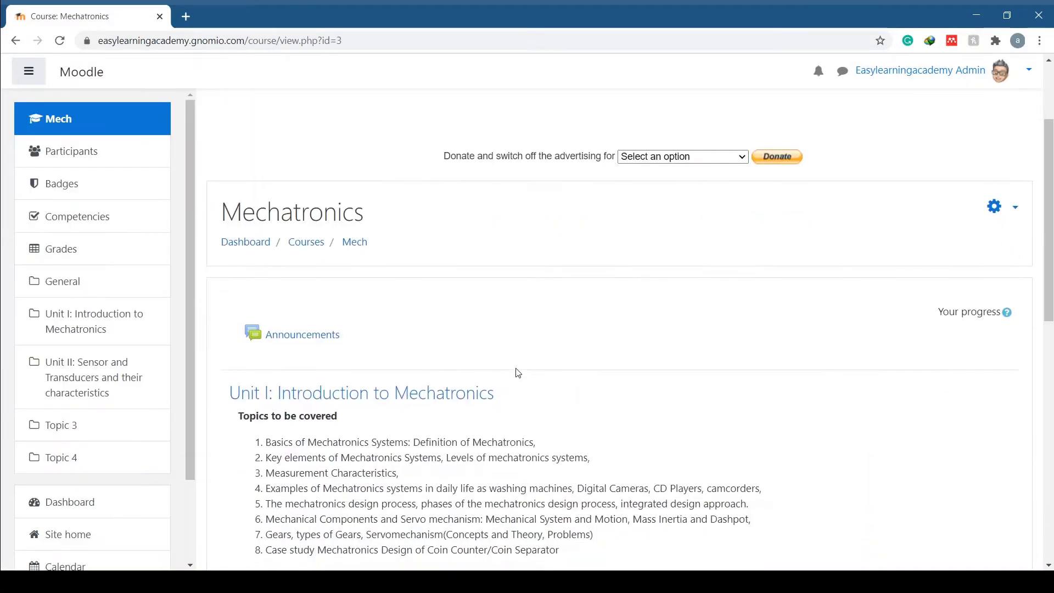
scroll(517, 373, "down", 1)
left_click(1016, 143)
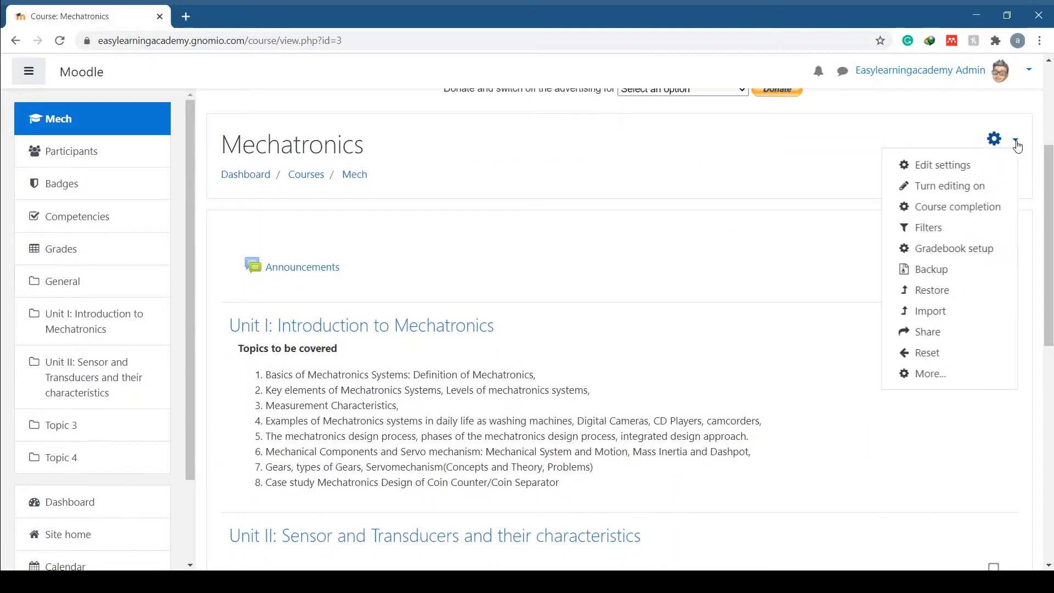
left_click(968, 188)
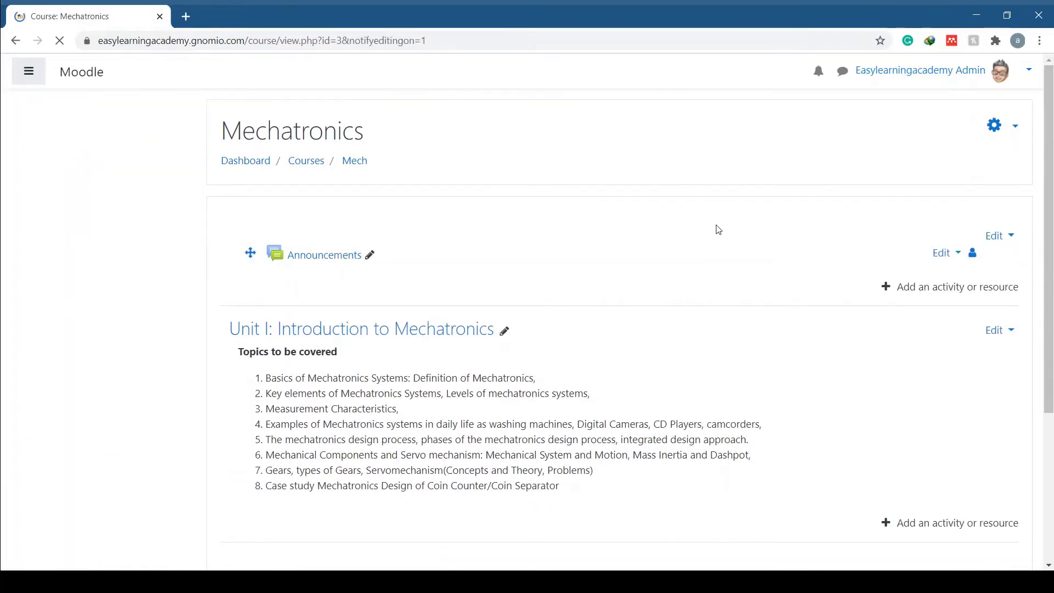
scroll(865, 315, "down", 1)
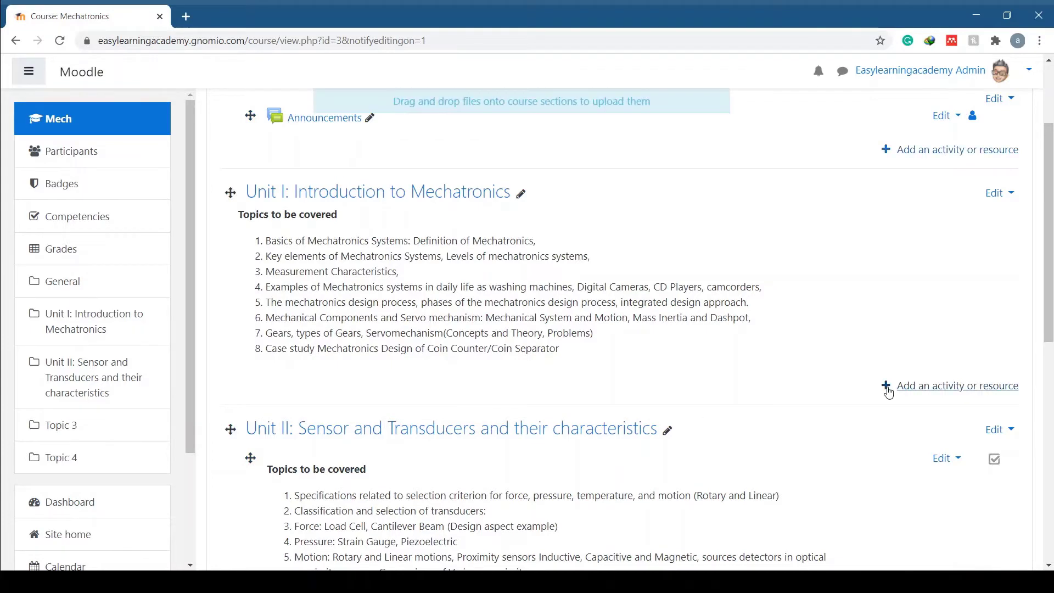
Step: Add a Quiz activity to Unit I: Introduction to Mechatronics
left_click(955, 385)
scroll(518, 353, "down", 1)
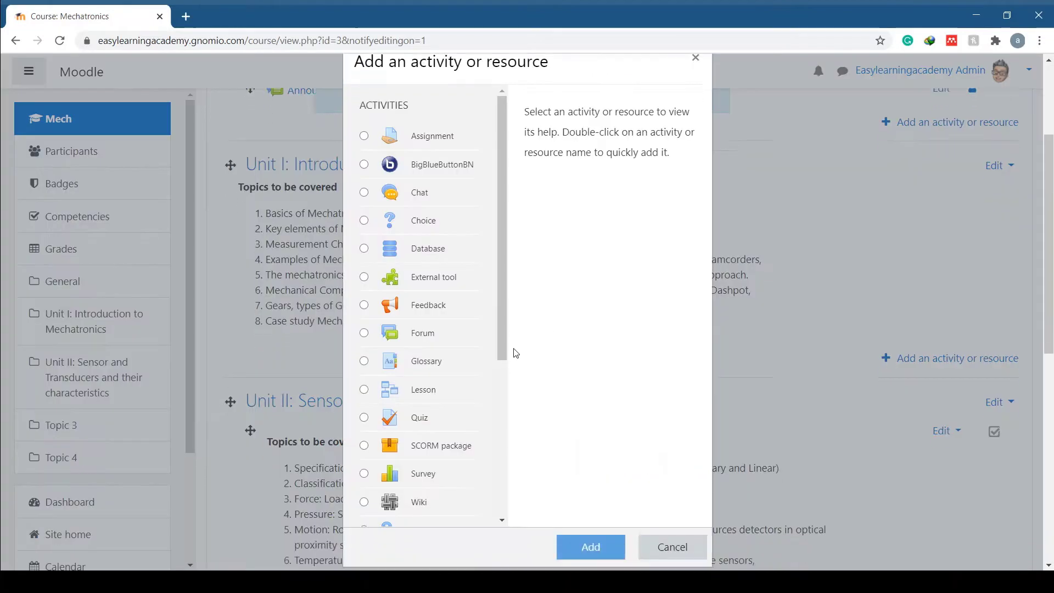
left_click(364, 377)
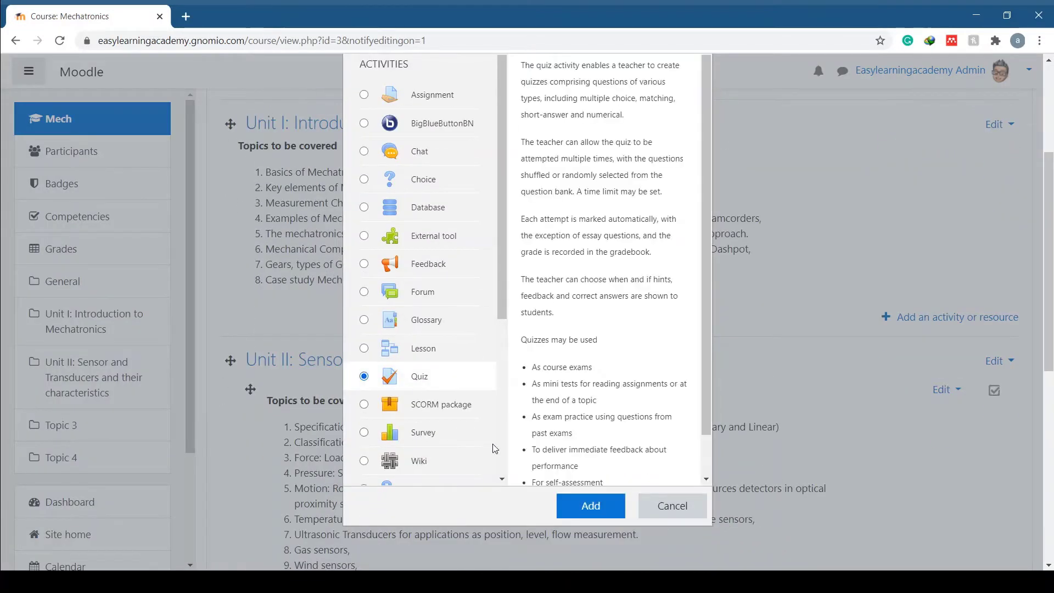
left_click(593, 505)
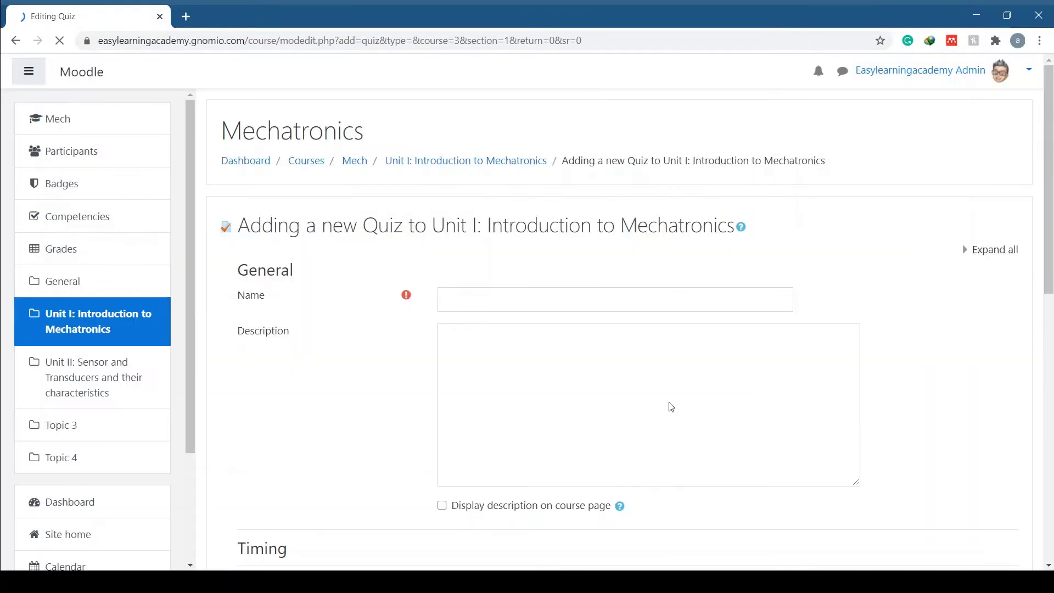
Step: Enter the quiz name Quiz 1 and a description
left_click(518, 300)
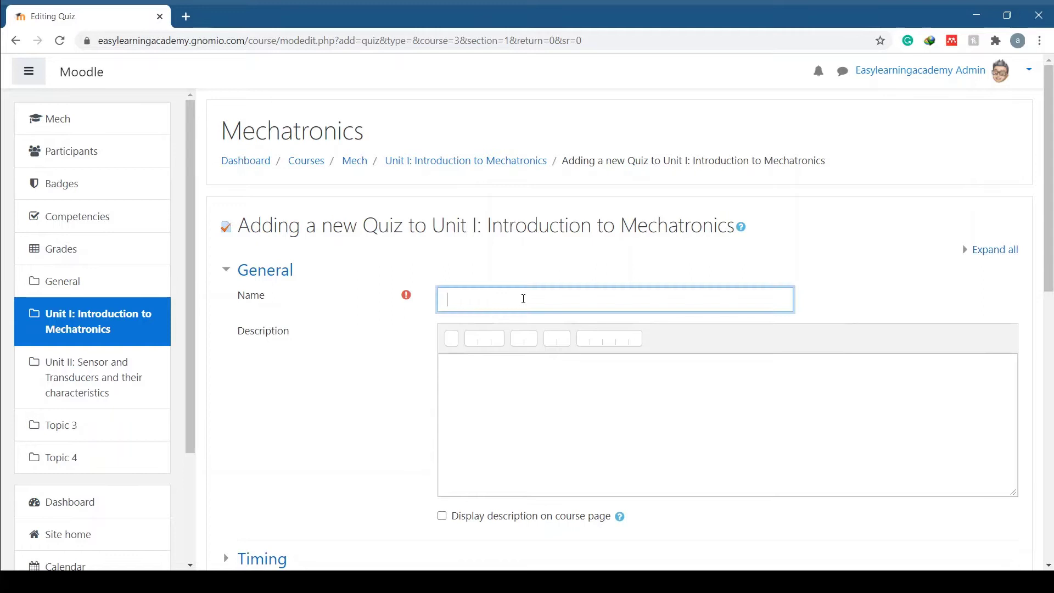
left_click(645, 301)
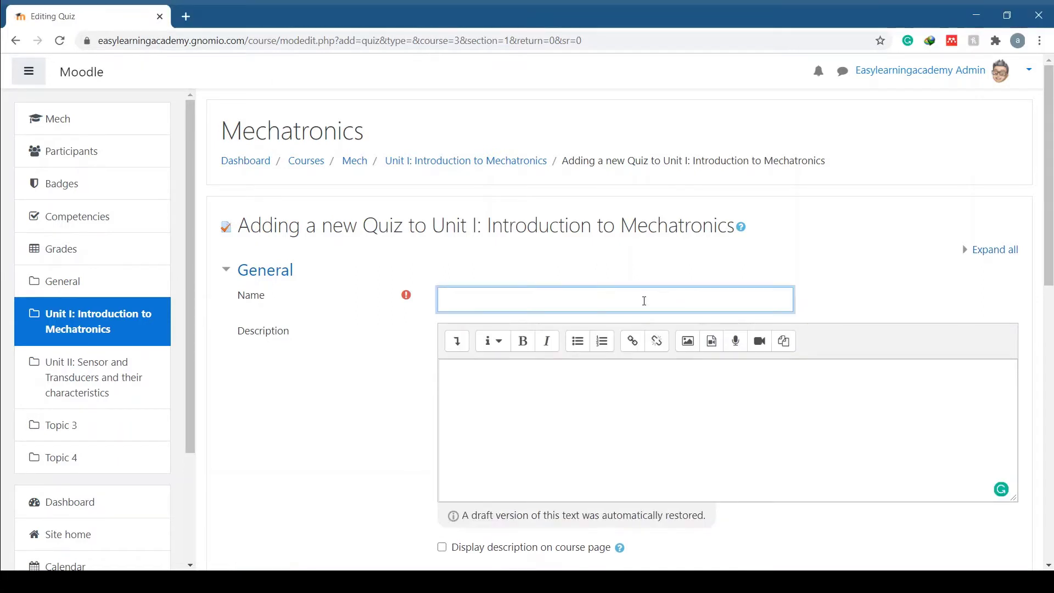
type("Quiz 1")
left_click(618, 384)
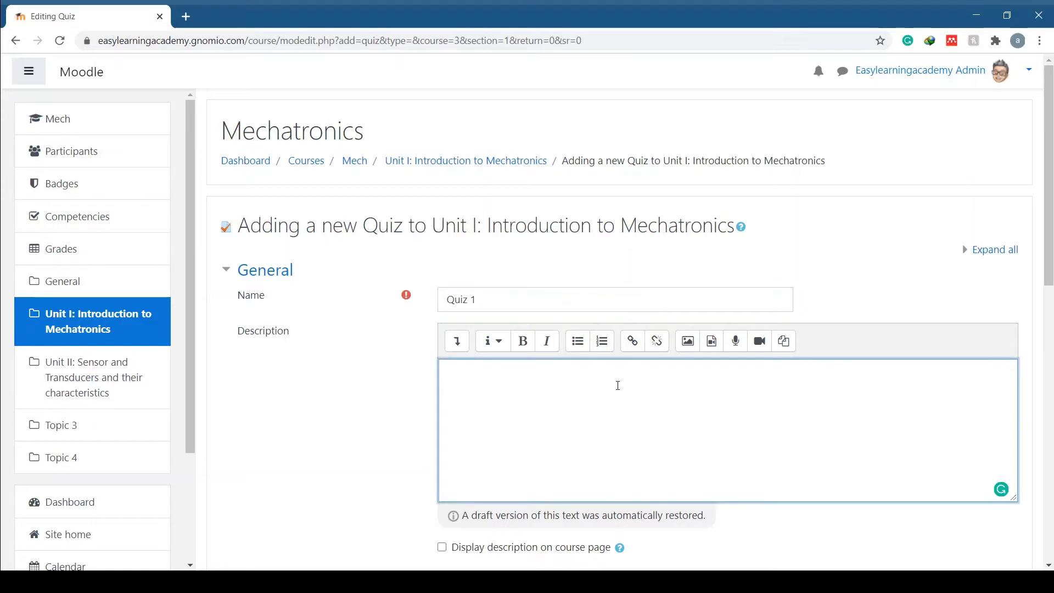
type("Add a description of the topic on which quiz is conducted")
scroll(376, 393, "down", 3)
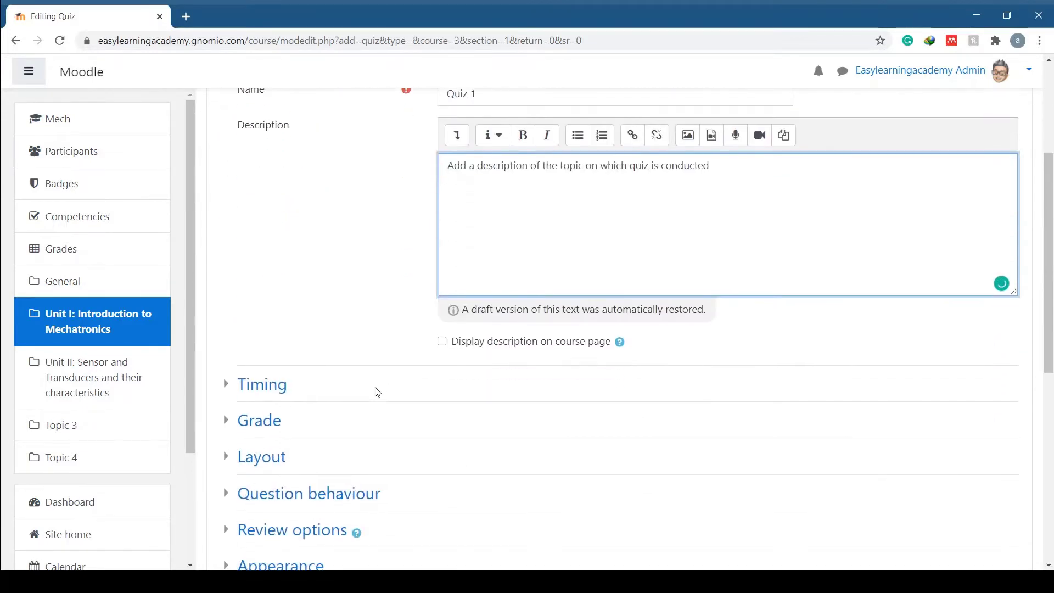
scroll(377, 393, "down", 1)
Step: Enable a 5-minute time limit in the Timing settings
left_click(256, 316)
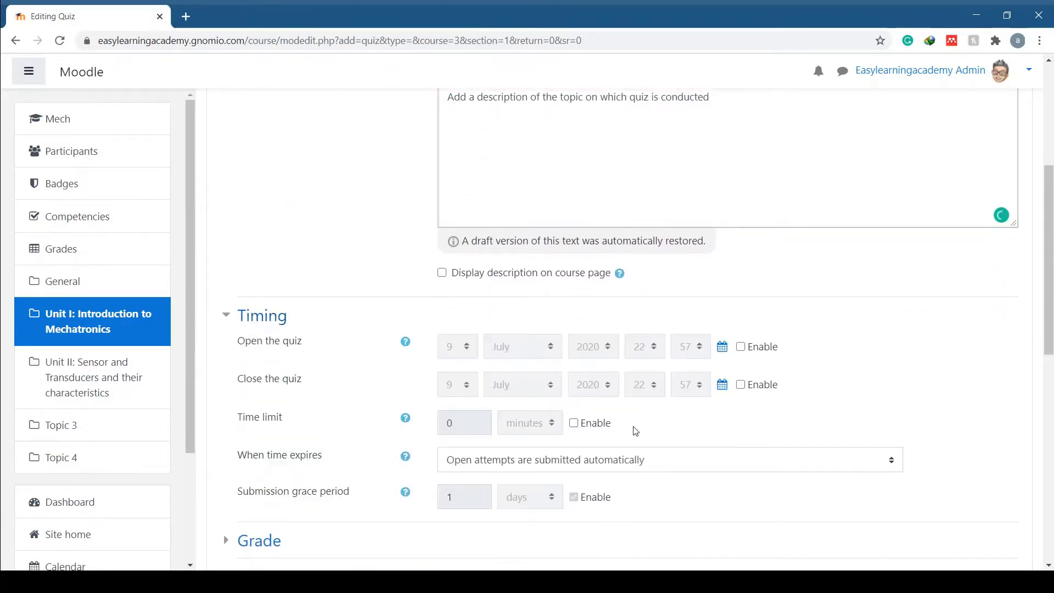
scroll(634, 431, "down", 1)
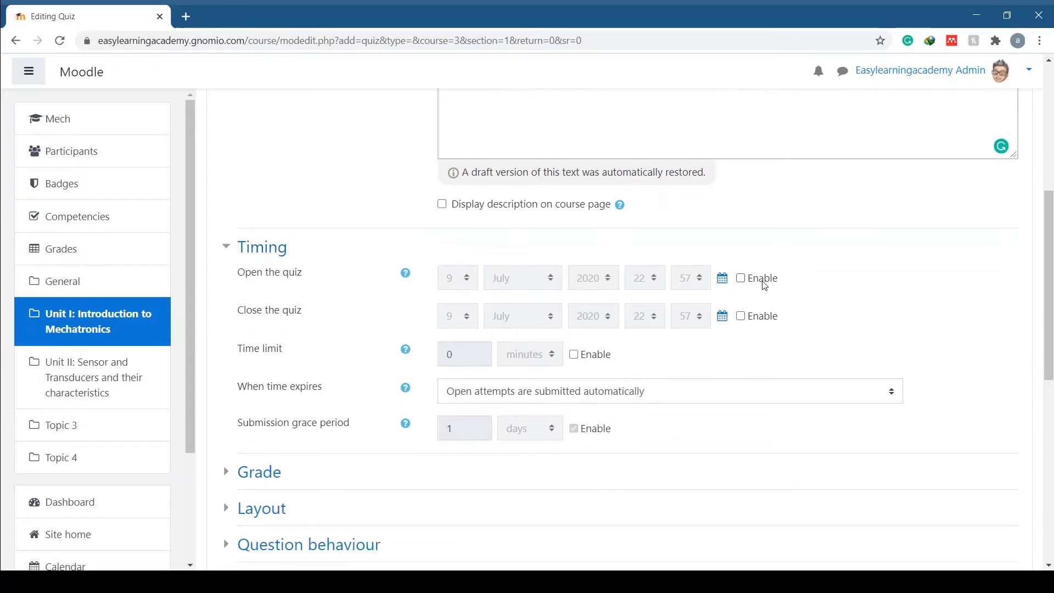
left_click(575, 355)
double_click(449, 355)
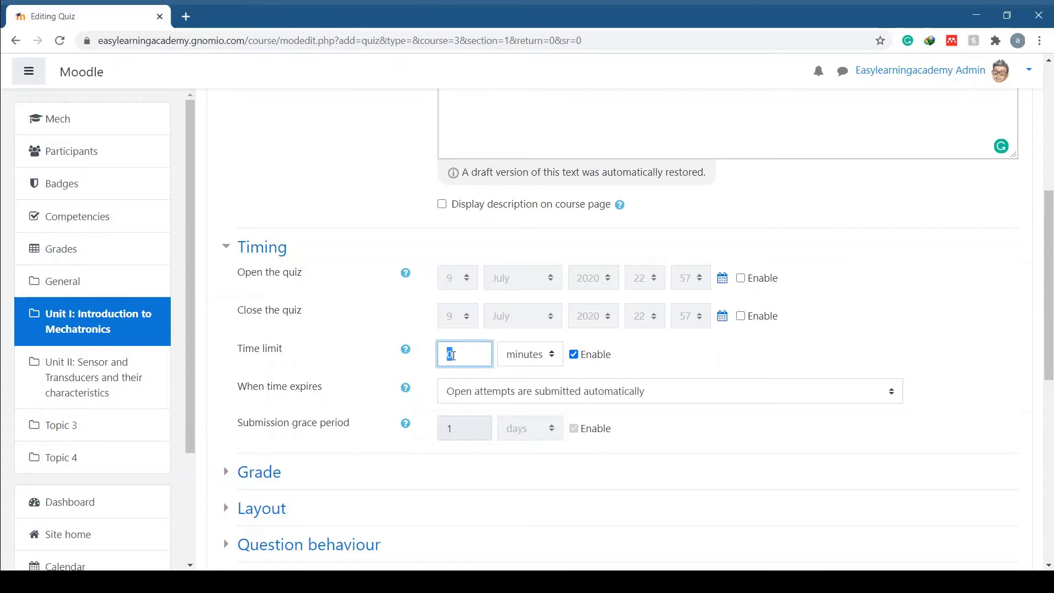
type("5")
scroll(452, 363, "down", 2)
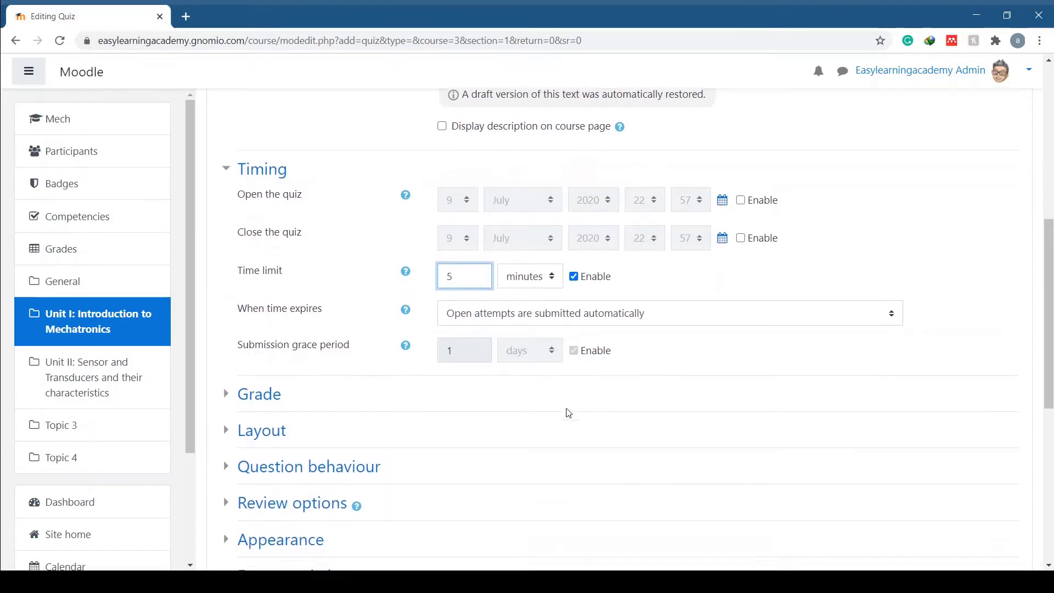
Step: Review the pass grade and grading method help in the Grade settings
left_click(259, 335)
scroll(703, 435, "down", 1)
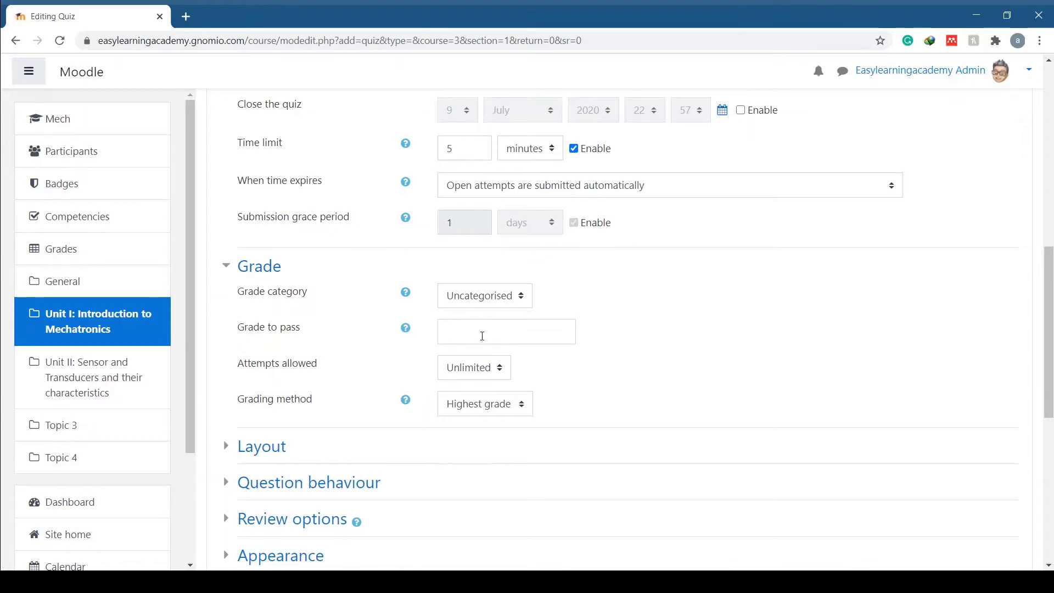
left_click(407, 332)
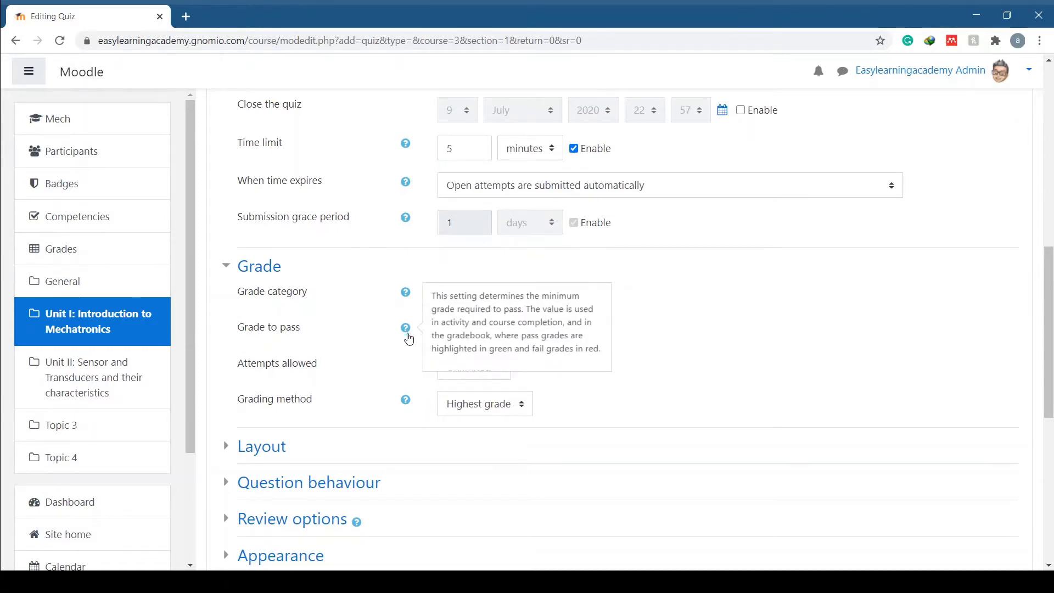
left_click(405, 401)
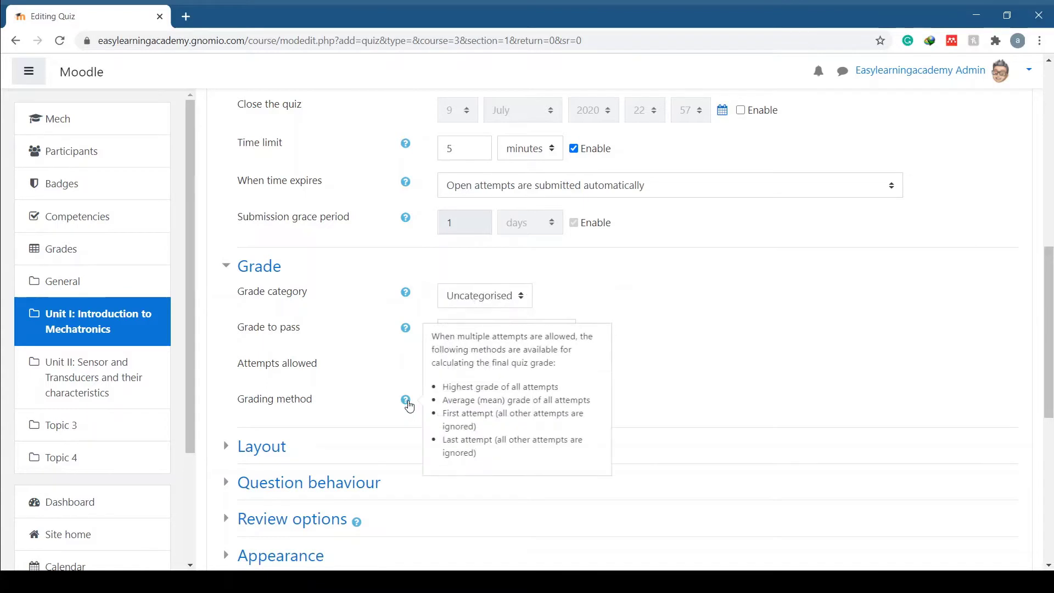
left_click(706, 389)
scroll(707, 390, "down", 1)
scroll(706, 390, "down", 2)
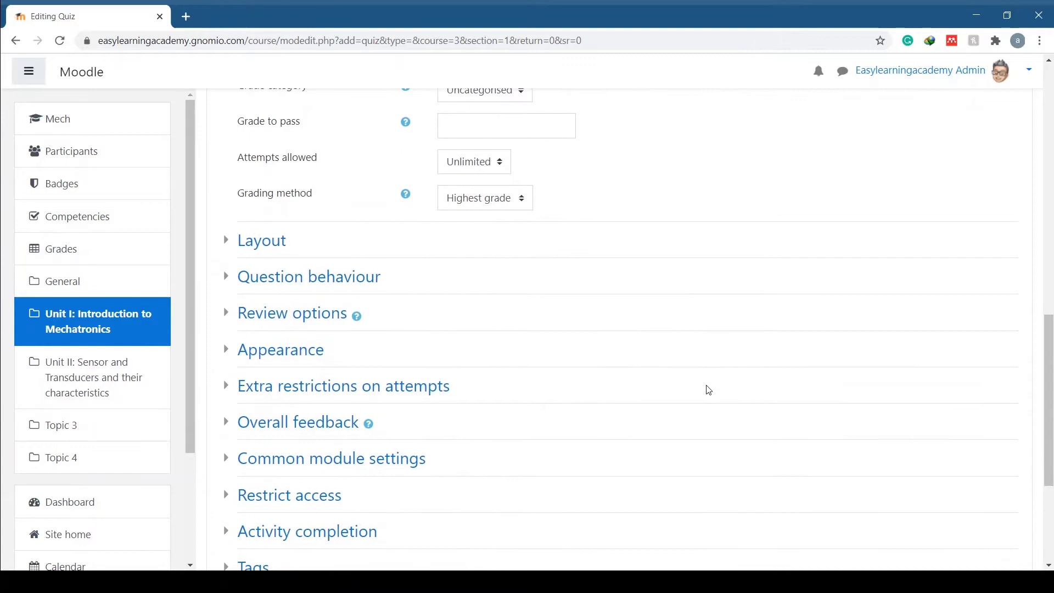
scroll(707, 390, "down", 1)
scroll(706, 389, "down", 1)
scroll(707, 389, "down", 1)
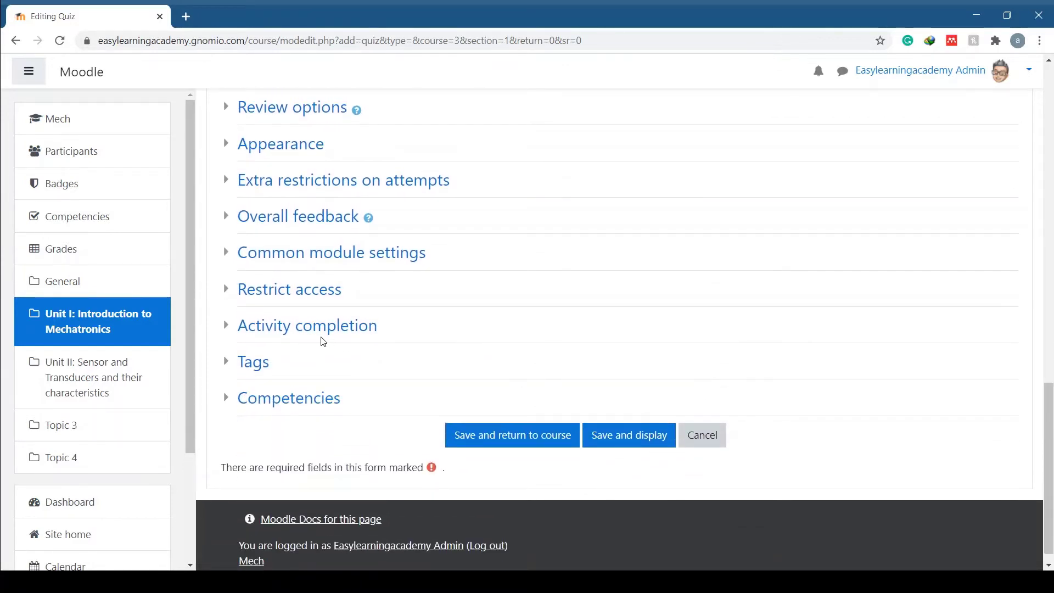
Step: Save Quiz 1, open its question editor, and show the Add options
left_click(629, 441)
left_click(629, 436)
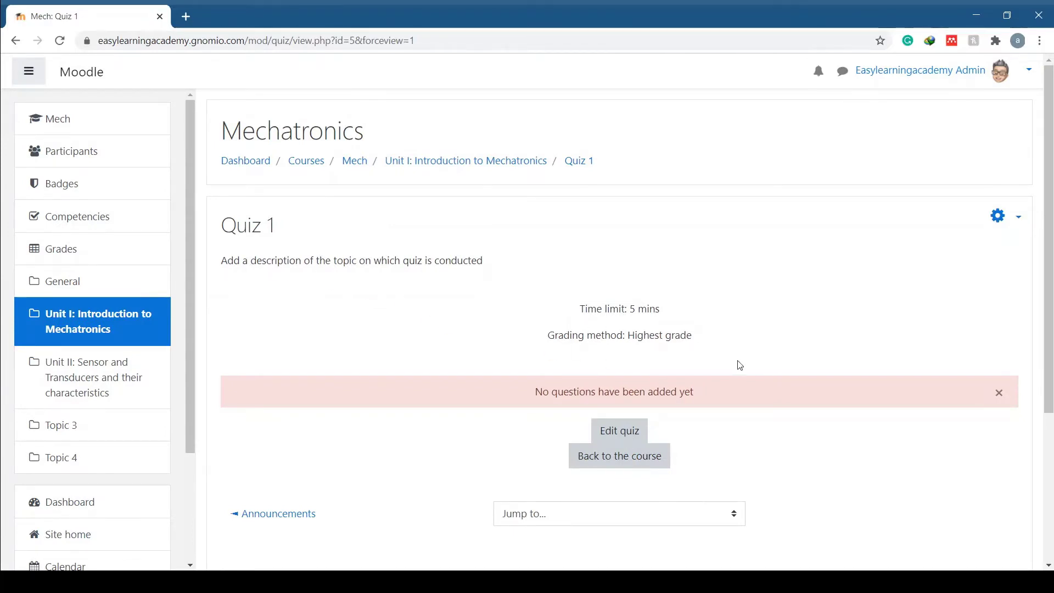
scroll(734, 361, "down", 1)
left_click(622, 364)
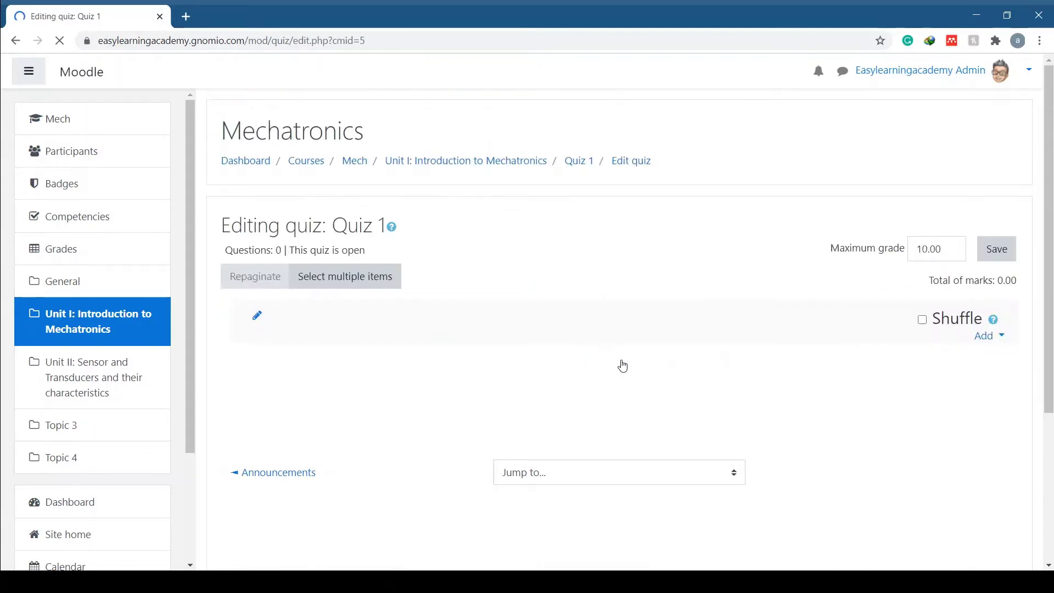
scroll(622, 365, "down", 1)
left_click(983, 268)
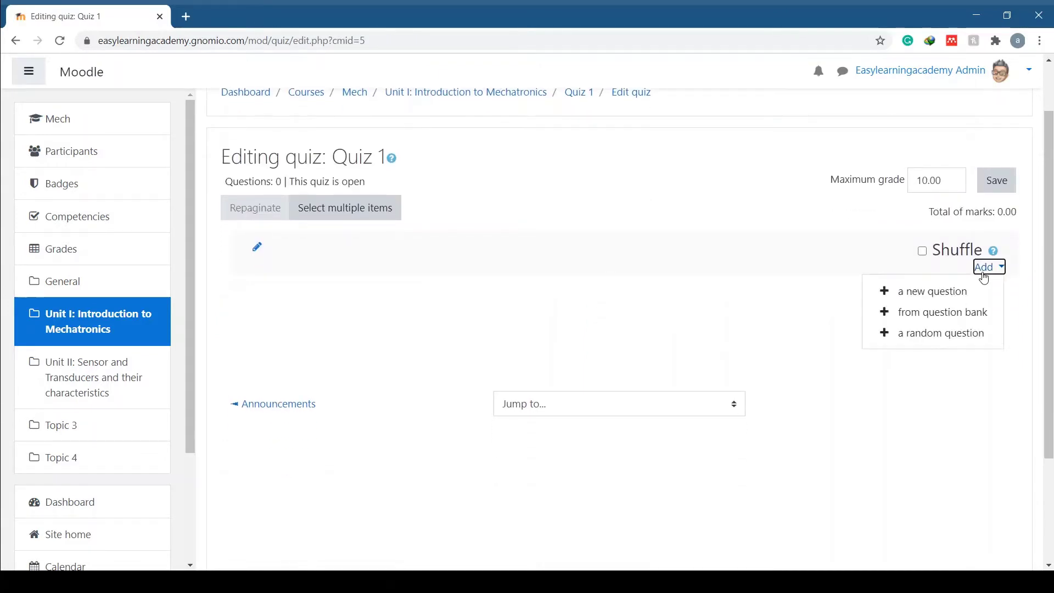
Step: Create a new Multiple choice question for Quiz 1
left_click(932, 291)
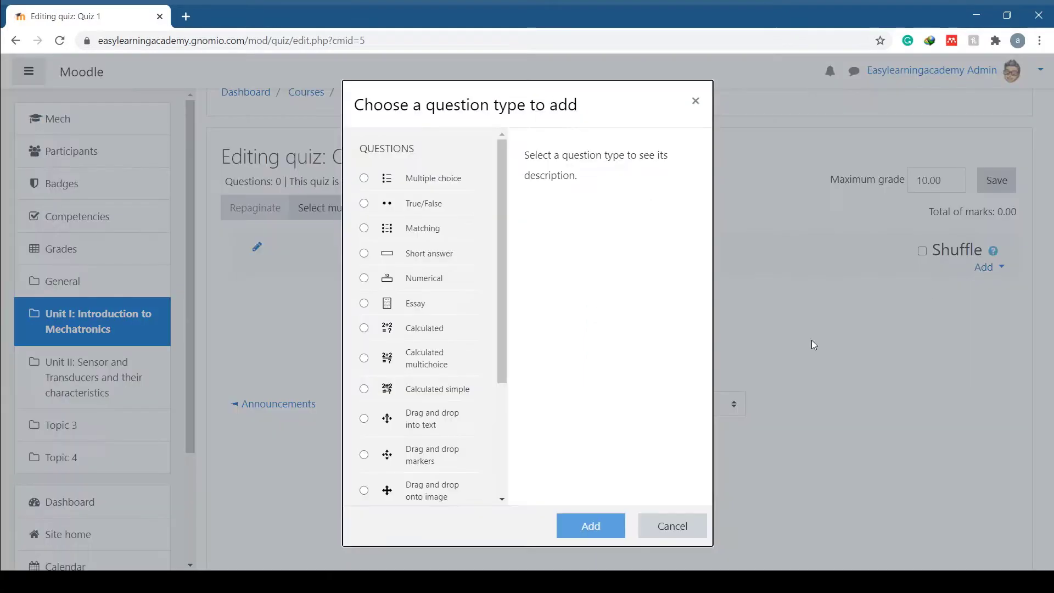
left_click(429, 179)
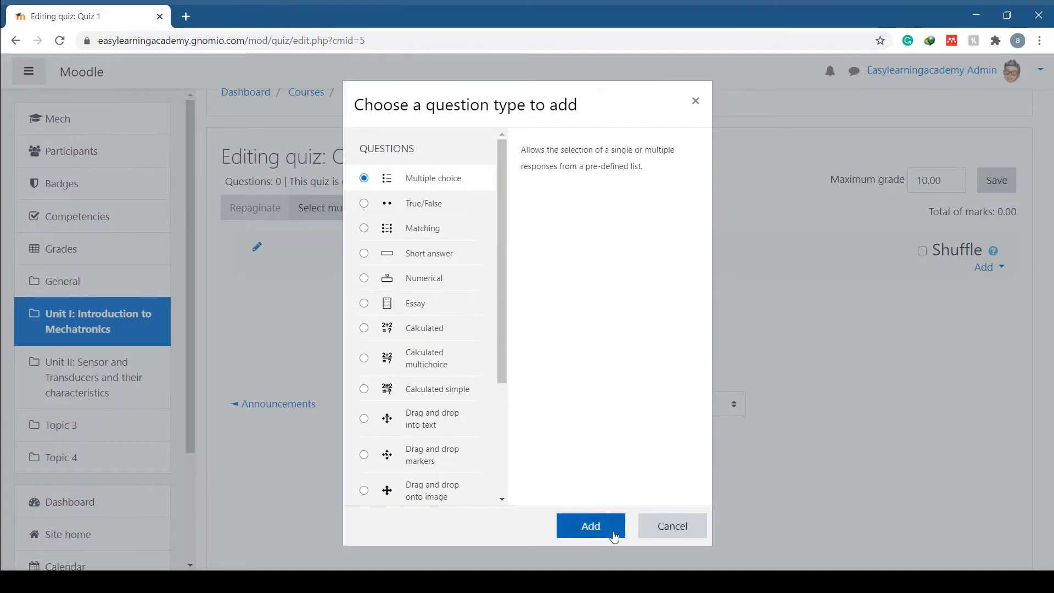
mouse_move(498, 345)
left_mouse_down()
mouse_move(506, 460)
mouse_move(500, 313)
left_mouse_up()
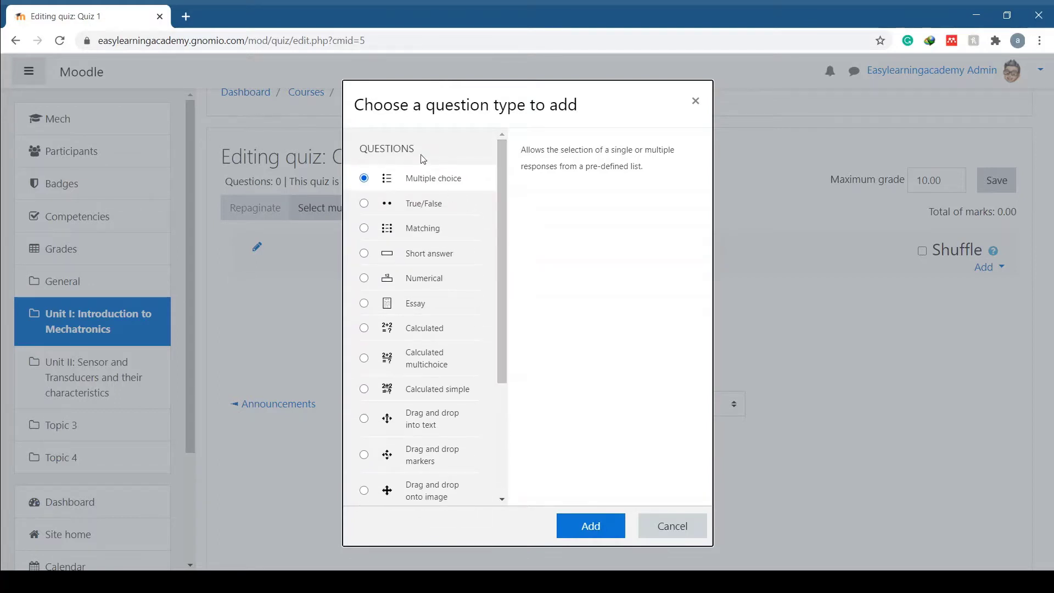
left_click(603, 527)
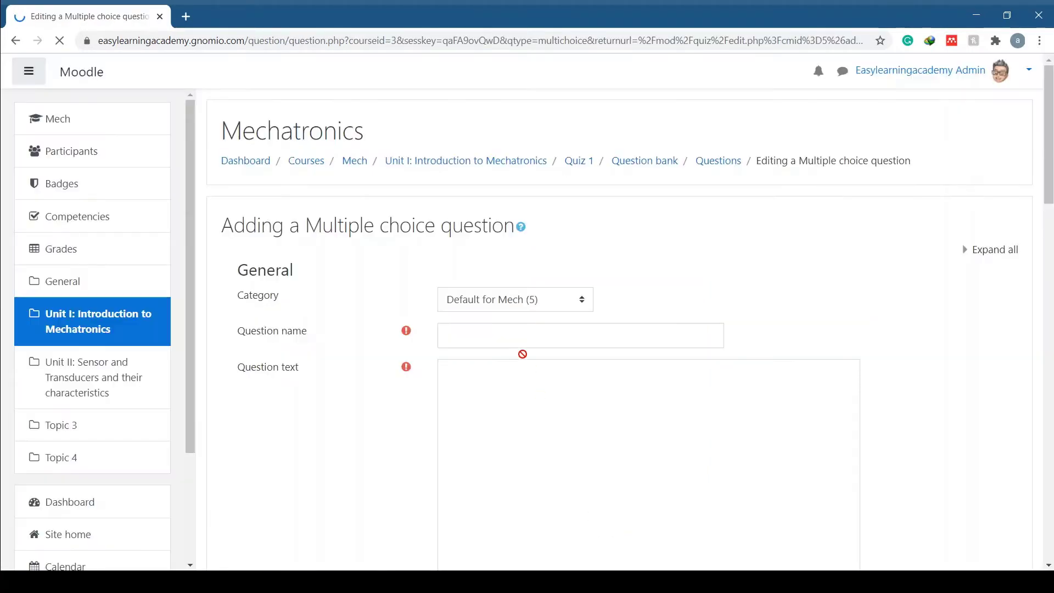
Step: Enter the question name and fill-in-the-blank text, keeping one answer only
left_click(513, 337)
type("Multiple choice")
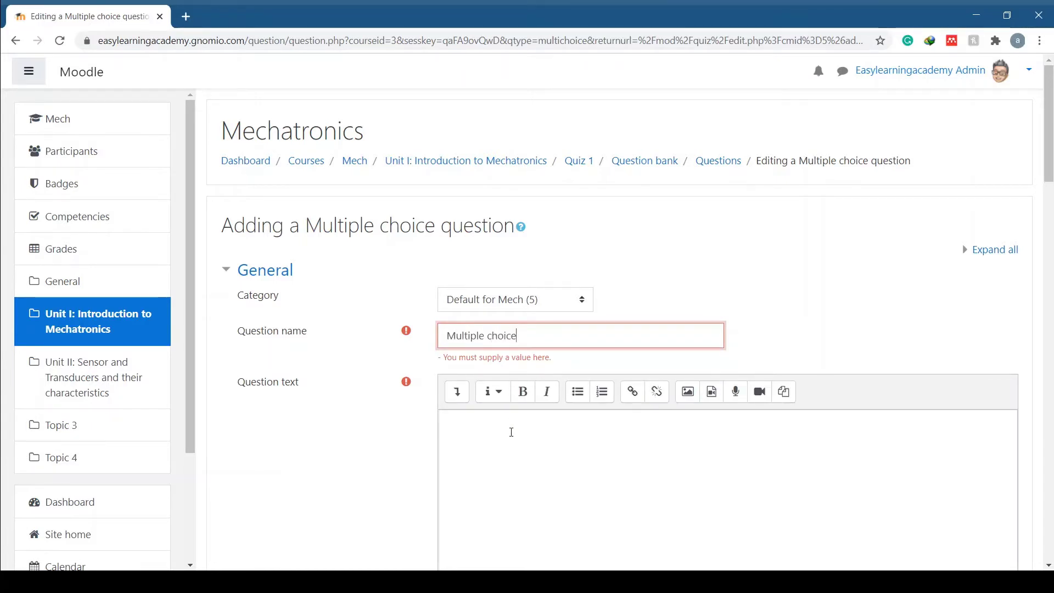
left_click(512, 431)
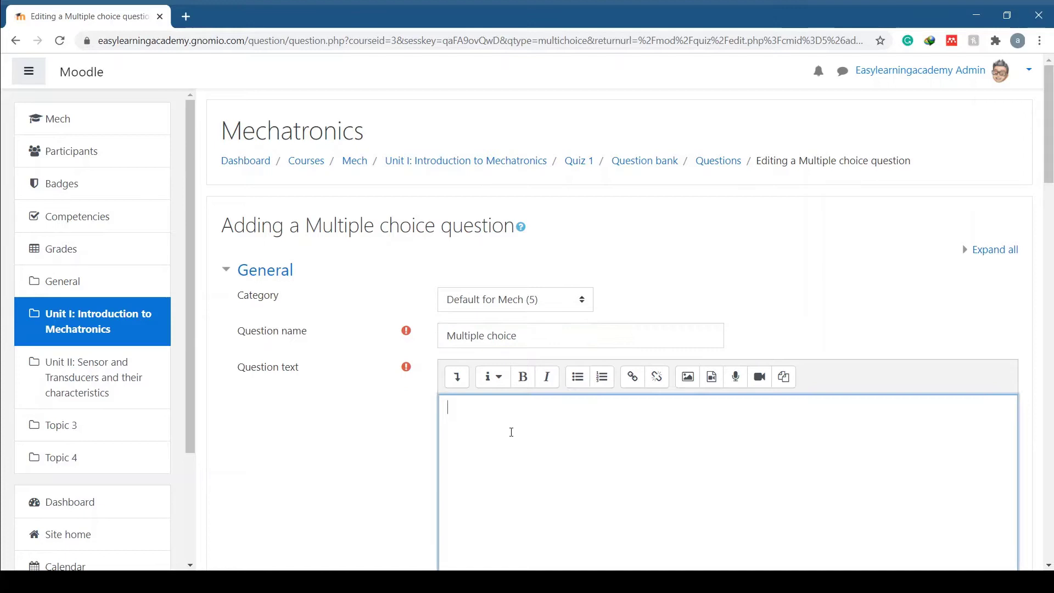
scroll(511, 431, "down", 2)
key("ctrl+v")
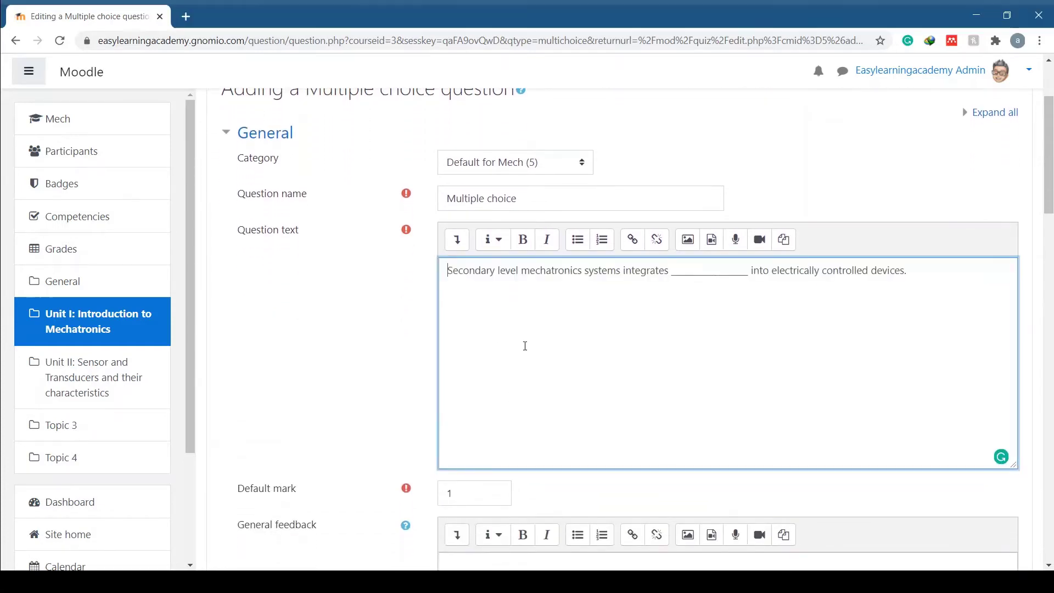
scroll(525, 346, "down", 2)
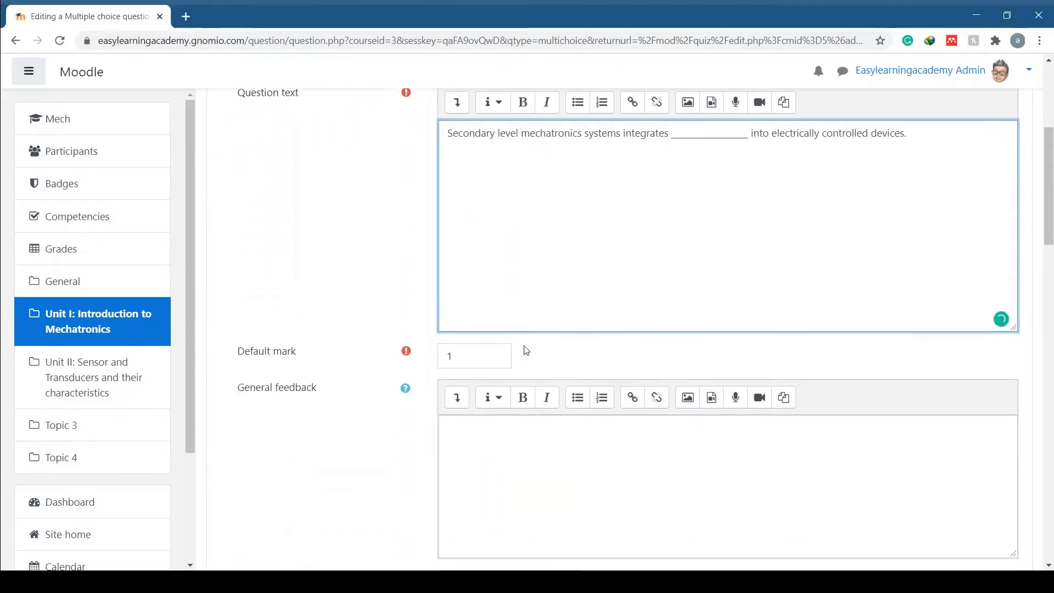
scroll(525, 350, "down", 1)
scroll(525, 350, "down", 1)
scroll(525, 351, "down", 2)
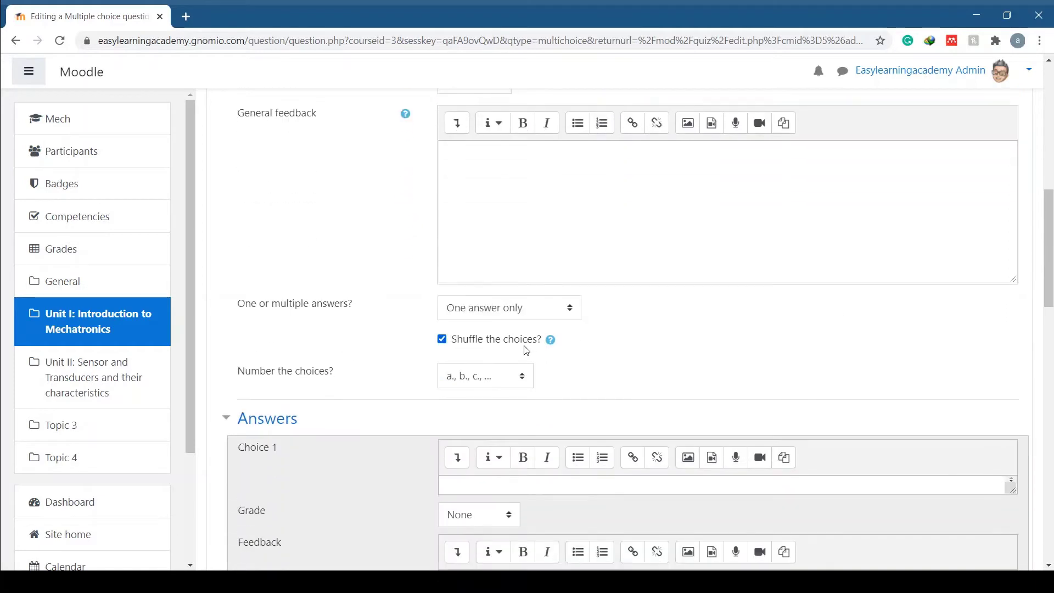
left_click(575, 313)
left_click(569, 331)
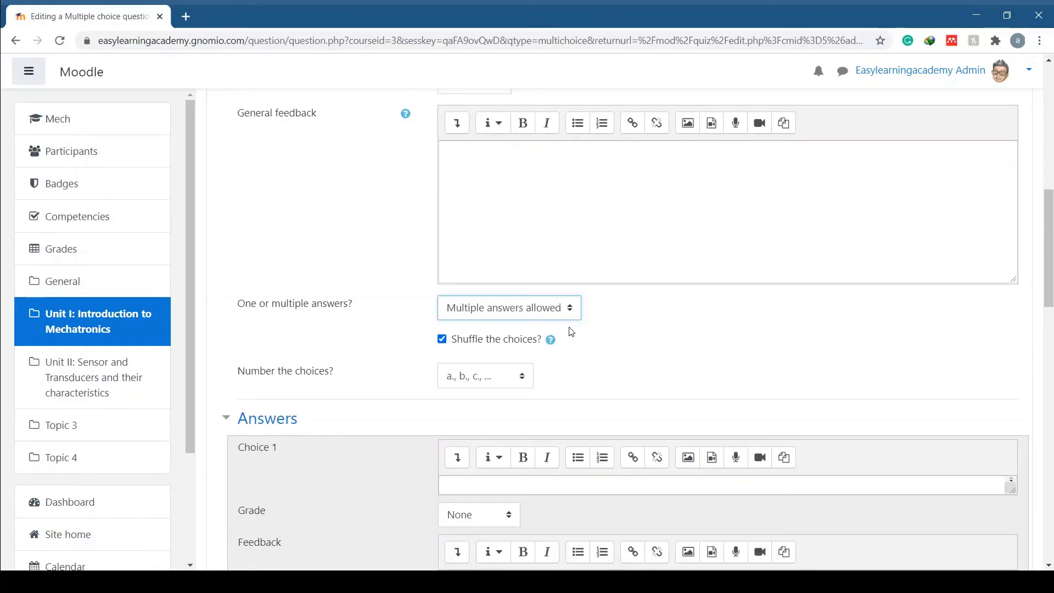
key("Up")
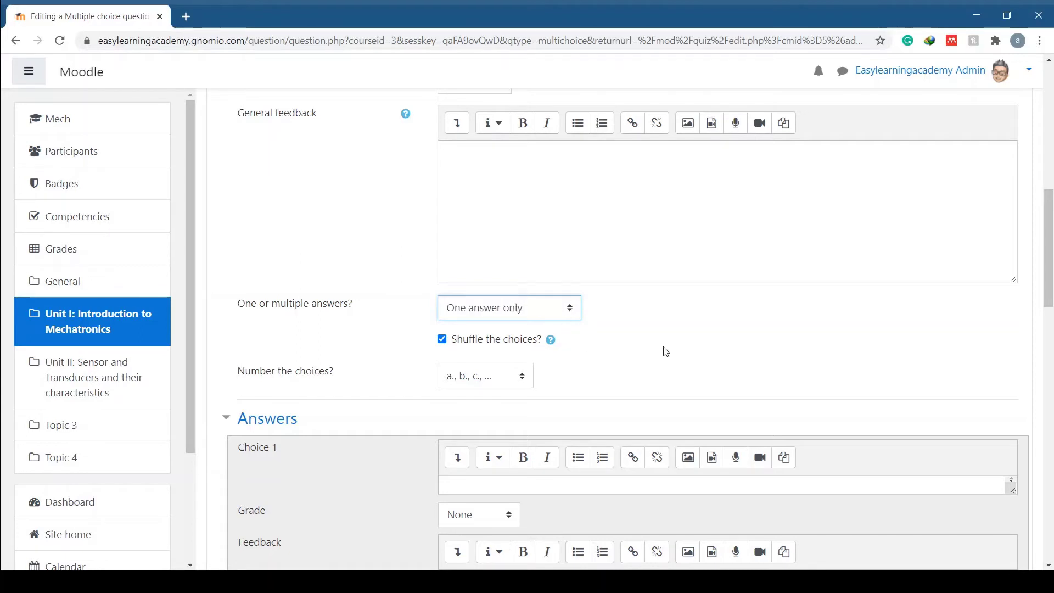
scroll(661, 352, "down", 2)
Step: Enter answer choices 'microelectronics', 'mechanical devices' and 'intelligent control algorithm'
left_click(604, 344)
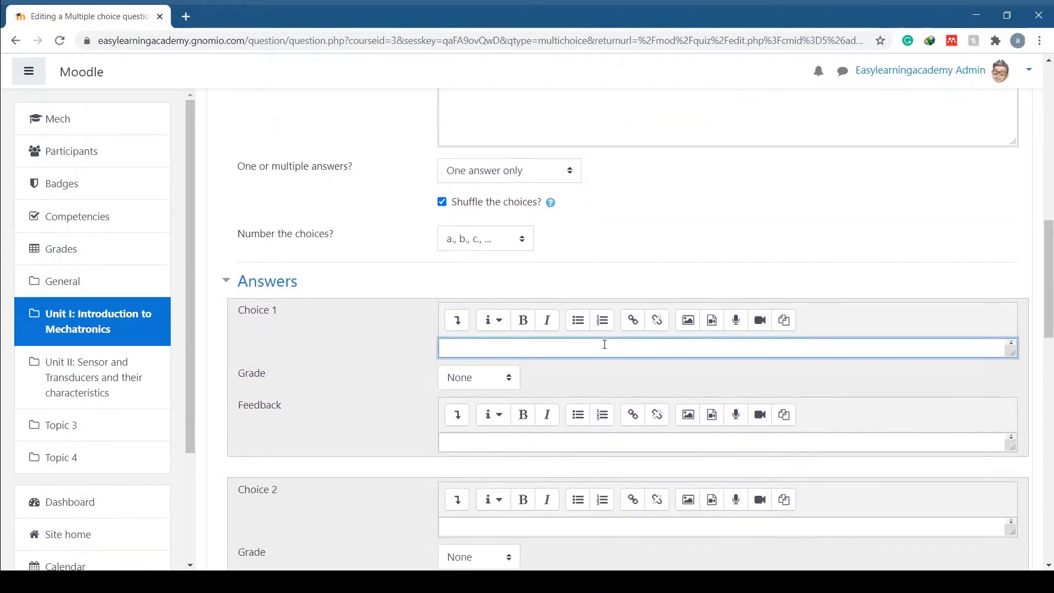
type("microe")
type("lectronics")
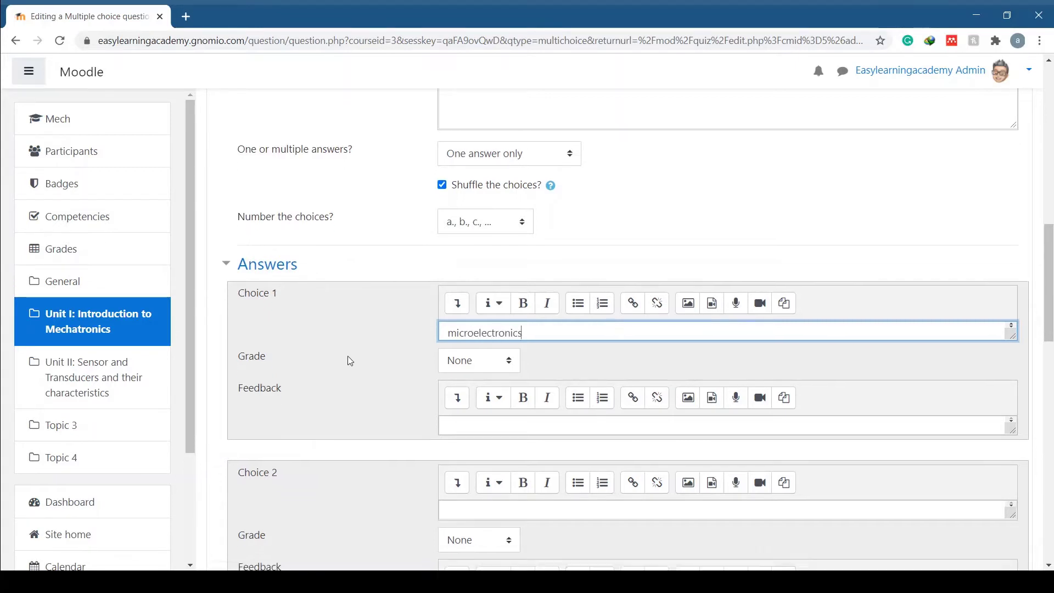
scroll(348, 358, "down", 2)
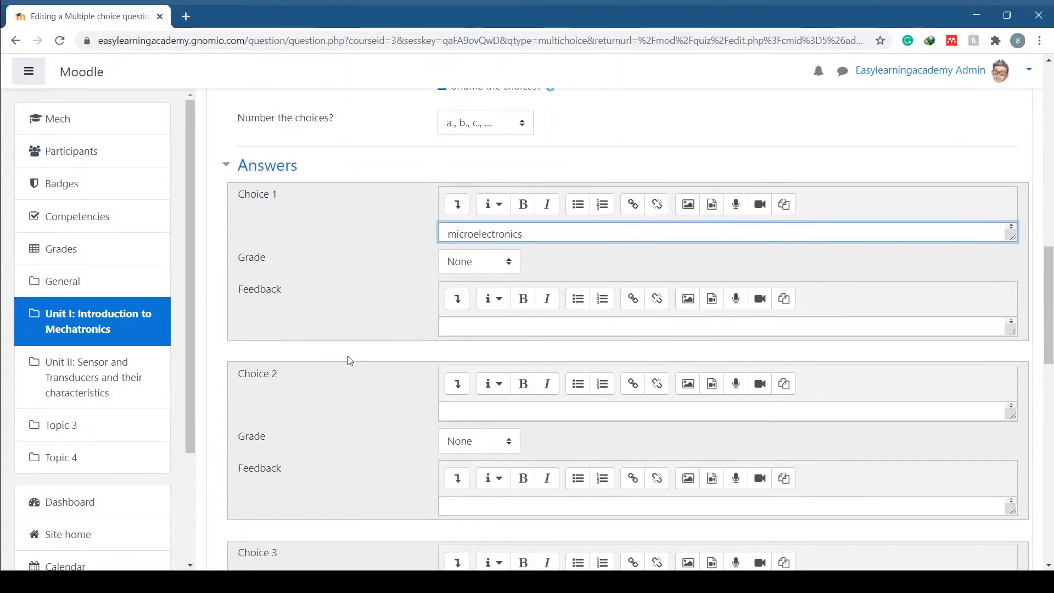
left_click(474, 394)
type("elec")
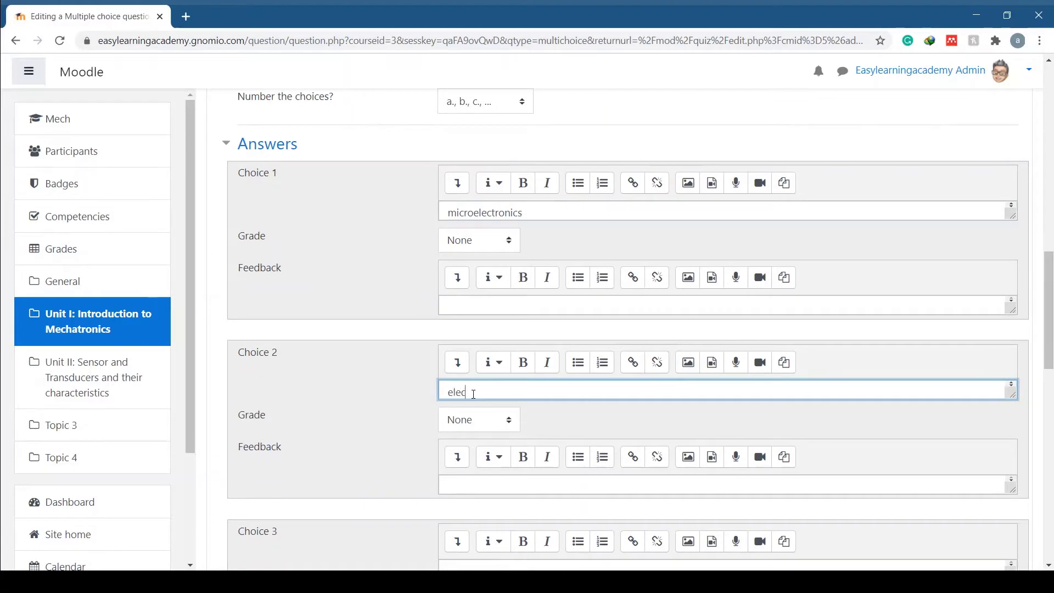
type("tronic d")
type("e")
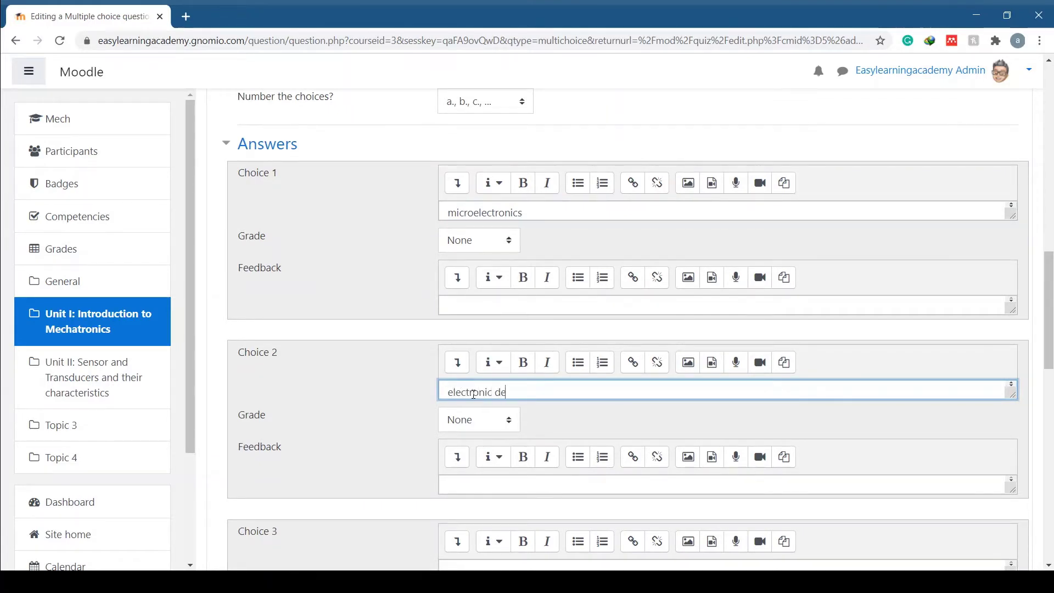
type("vices")
key("ctrl+a")
key("BackSpace")
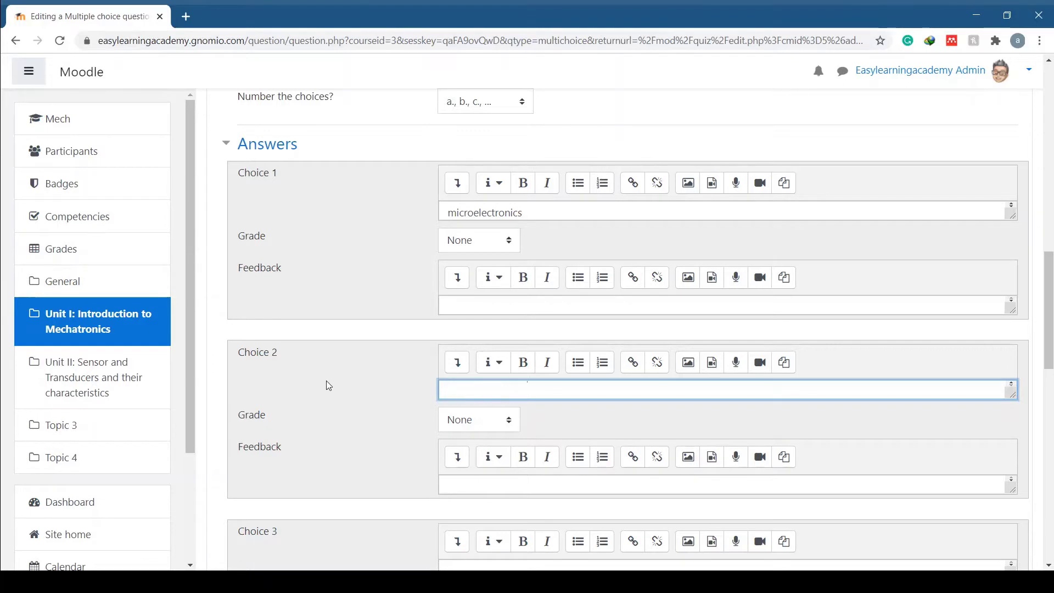
scroll(322, 403, "up", 1)
scroll(328, 419, "down", 2)
scroll(328, 416, "down", 2)
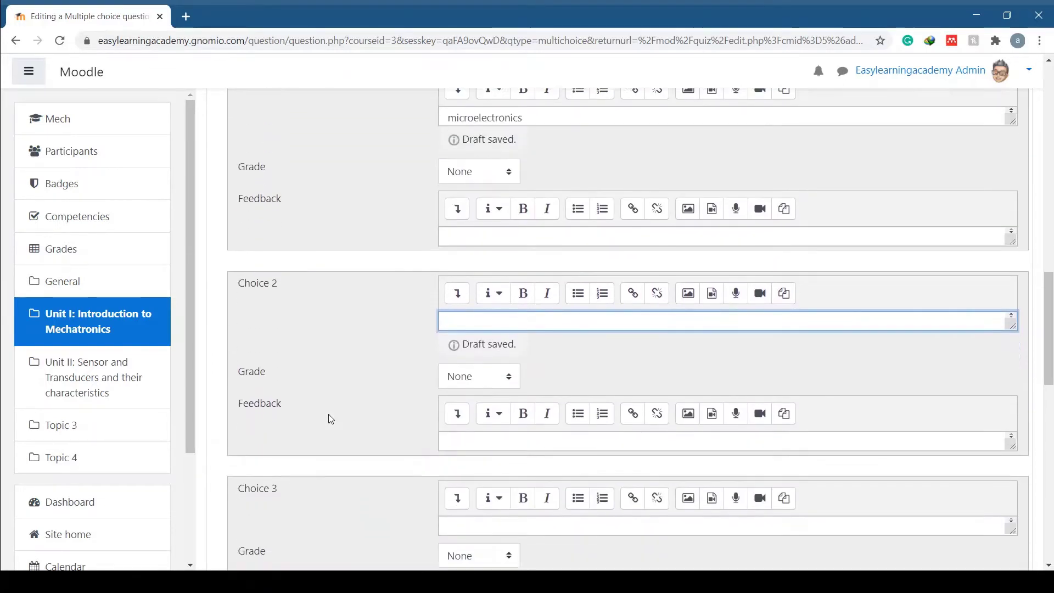
left_click(462, 419)
type("mec")
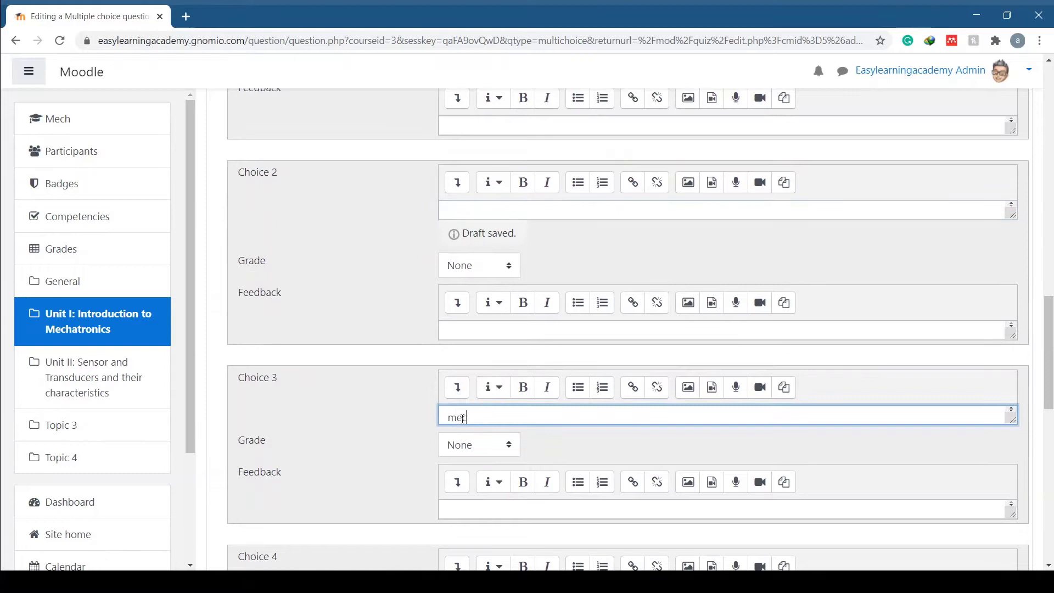
type("hanical d")
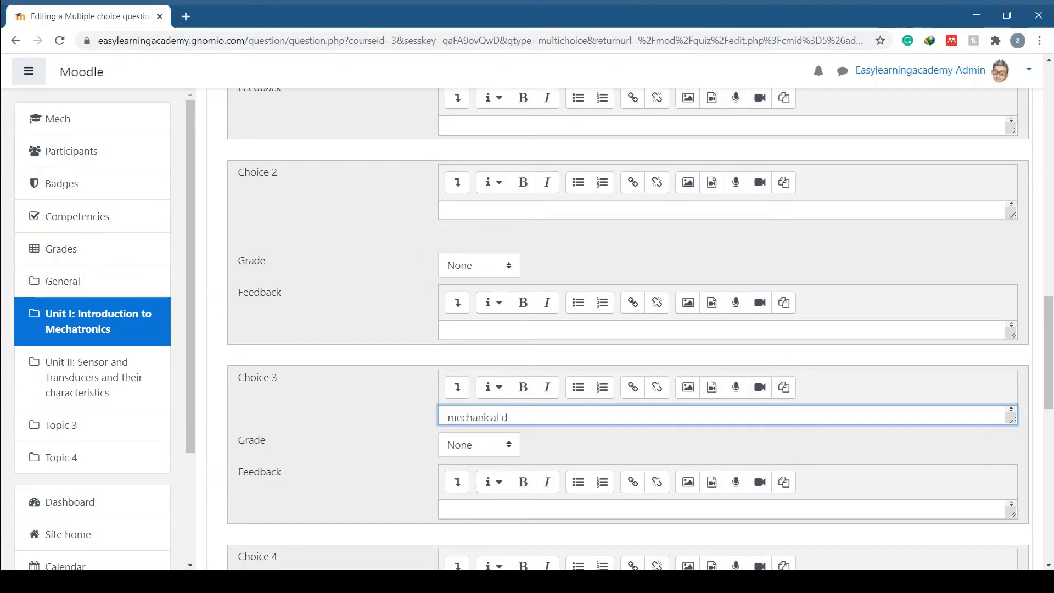
type("evices")
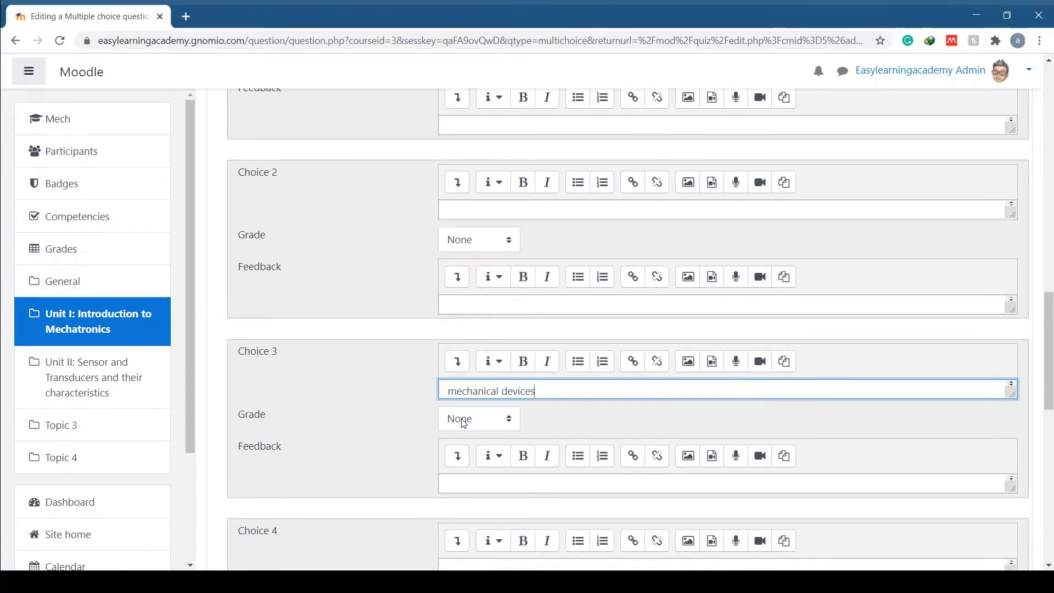
left_click(393, 421)
scroll(394, 422, "down", 2)
left_click(465, 432)
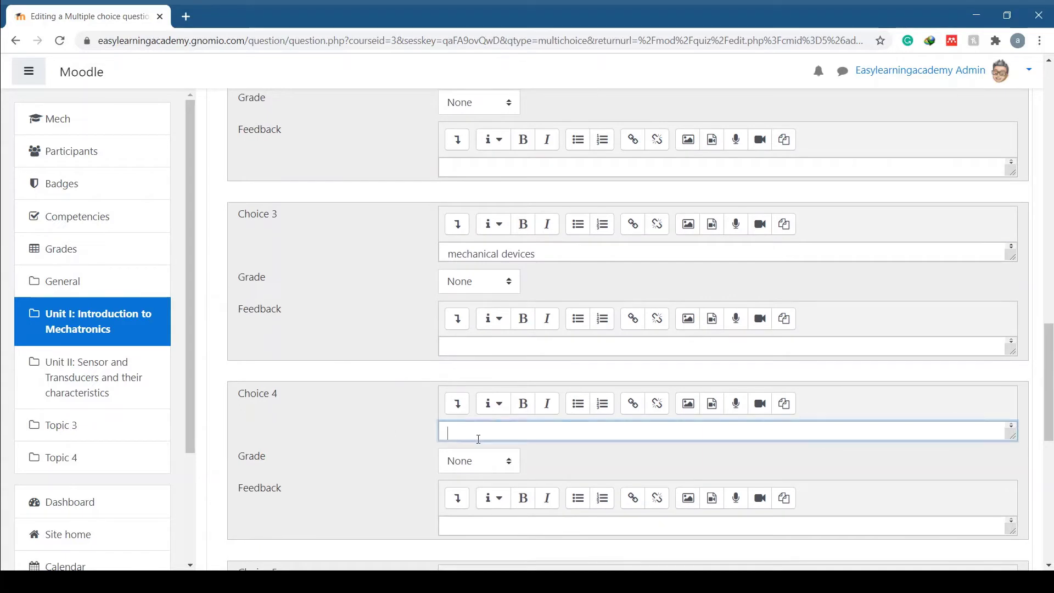
type("intelli")
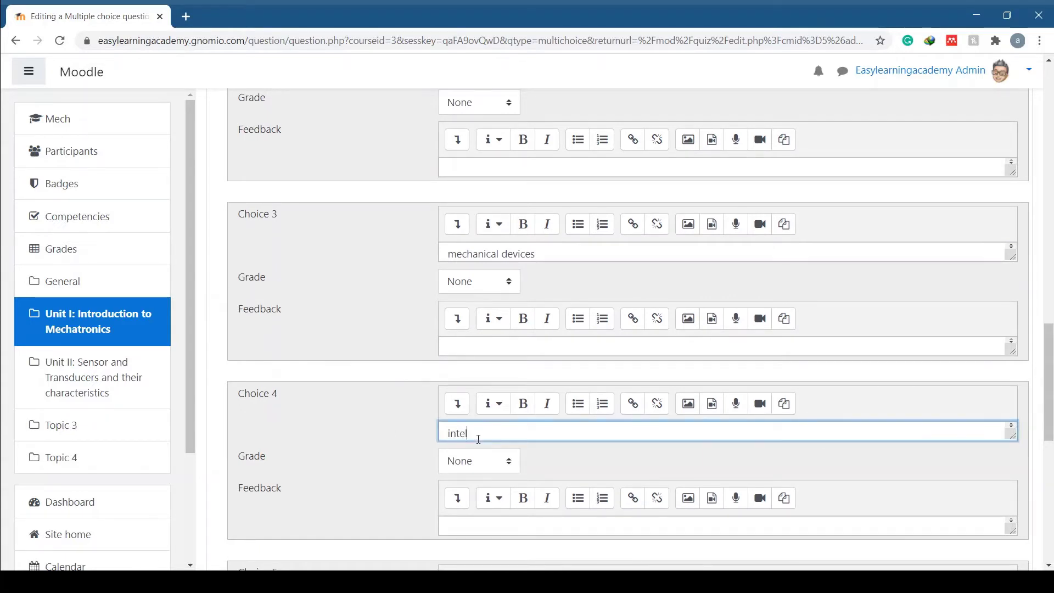
type("gent")
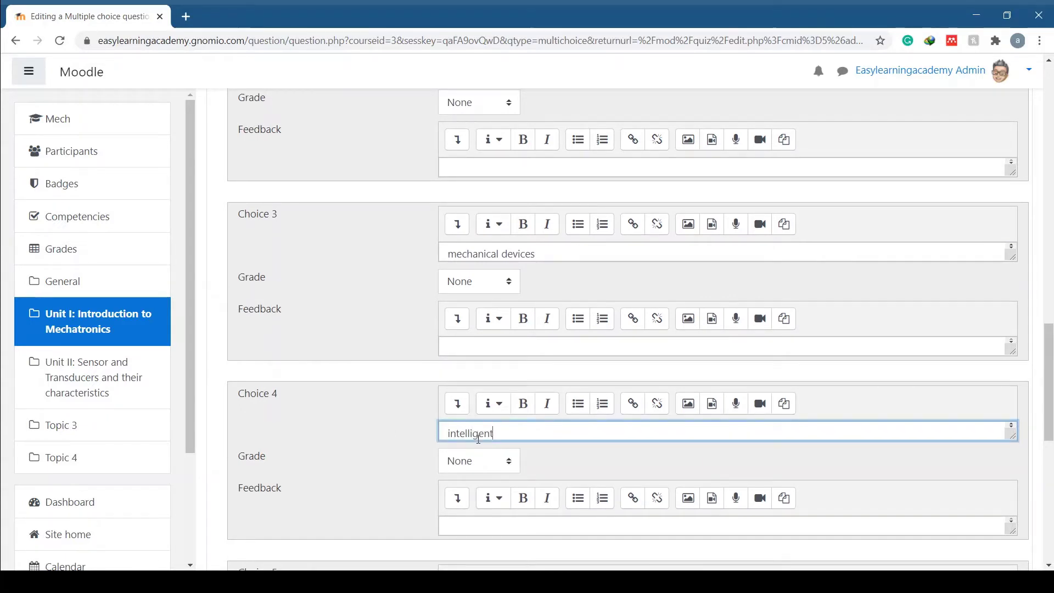
type(" control a")
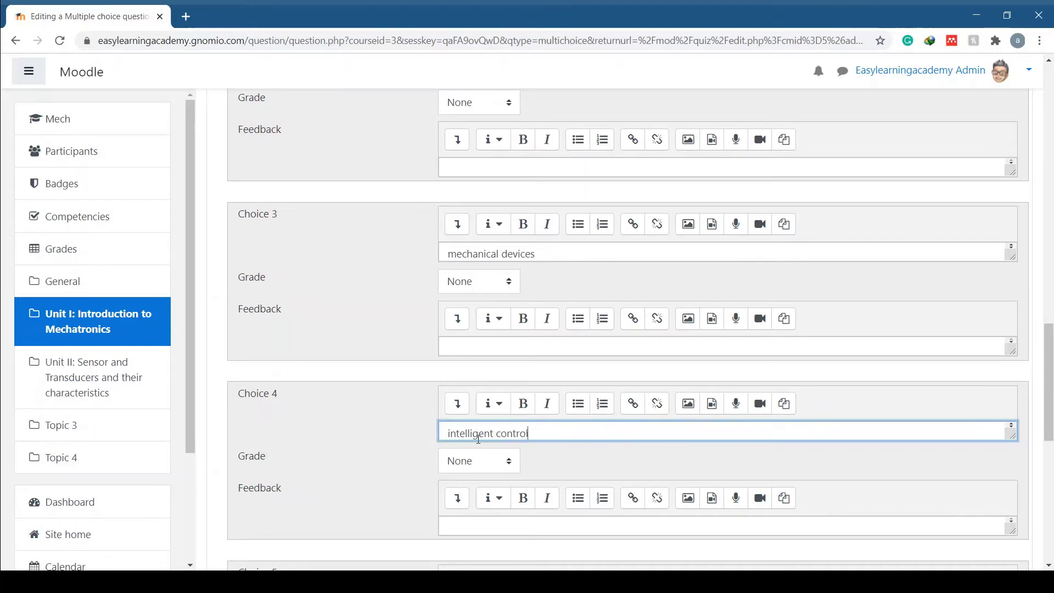
type("lgor")
type("ithm")
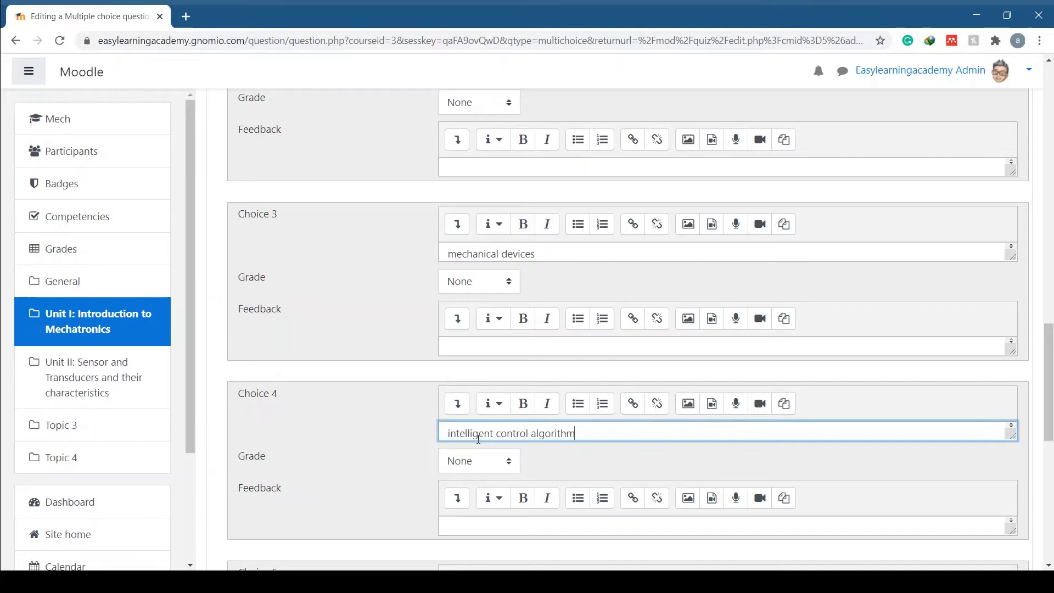
scroll(326, 324, "up", 2)
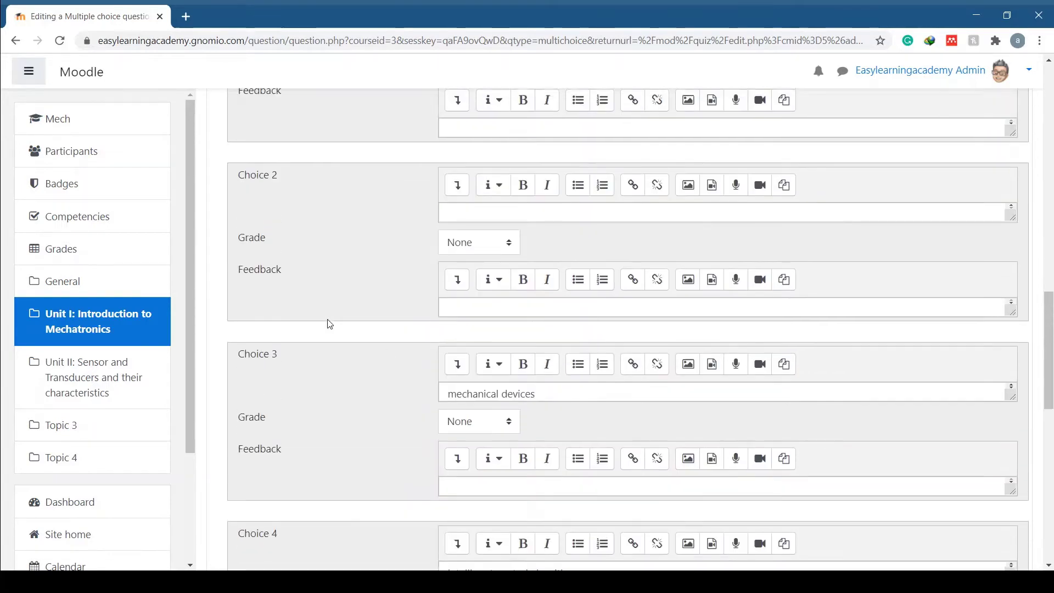
scroll(328, 324, "up", 1)
scroll(327, 324, "up", 1)
Step: Give the microelectronics choice a 100% grade
left_click(478, 206)
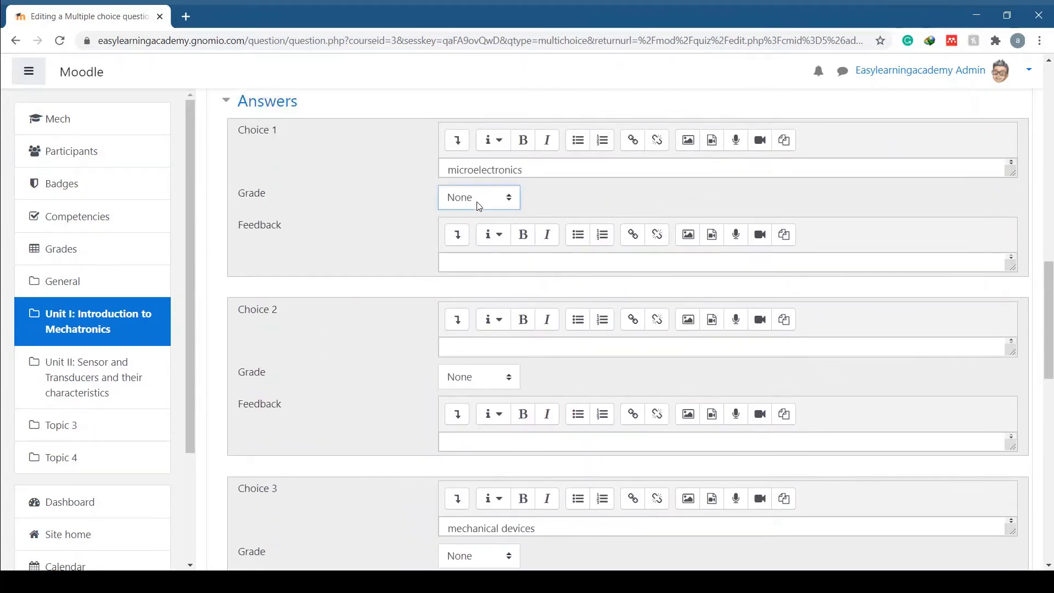
left_click(478, 233)
scroll(388, 240, "down", 2)
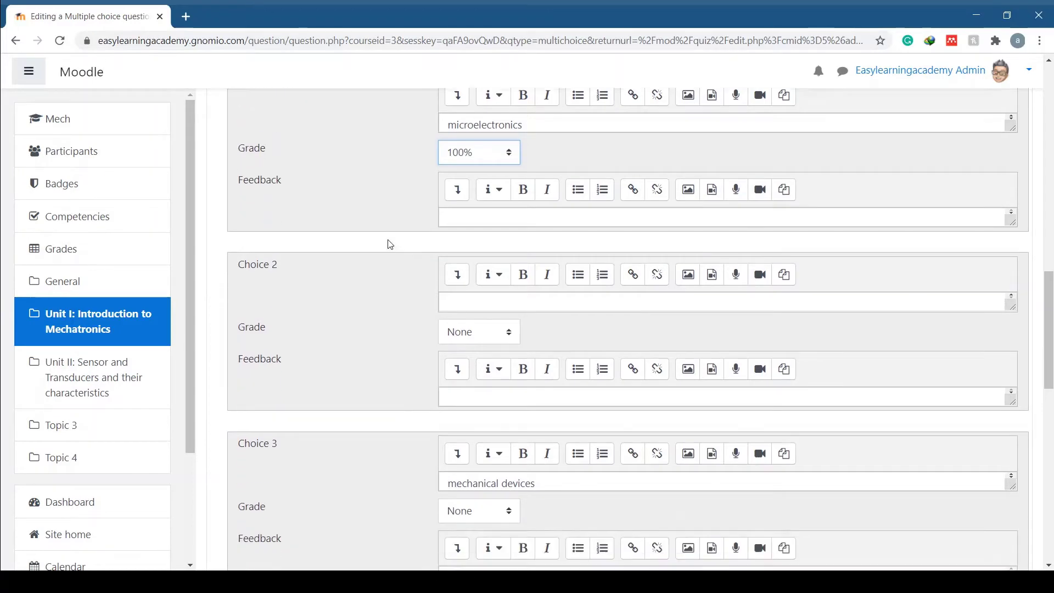
scroll(388, 239, "down", 3)
scroll(388, 240, "down", 2)
scroll(387, 239, "down", 3)
scroll(391, 247, "down", 1)
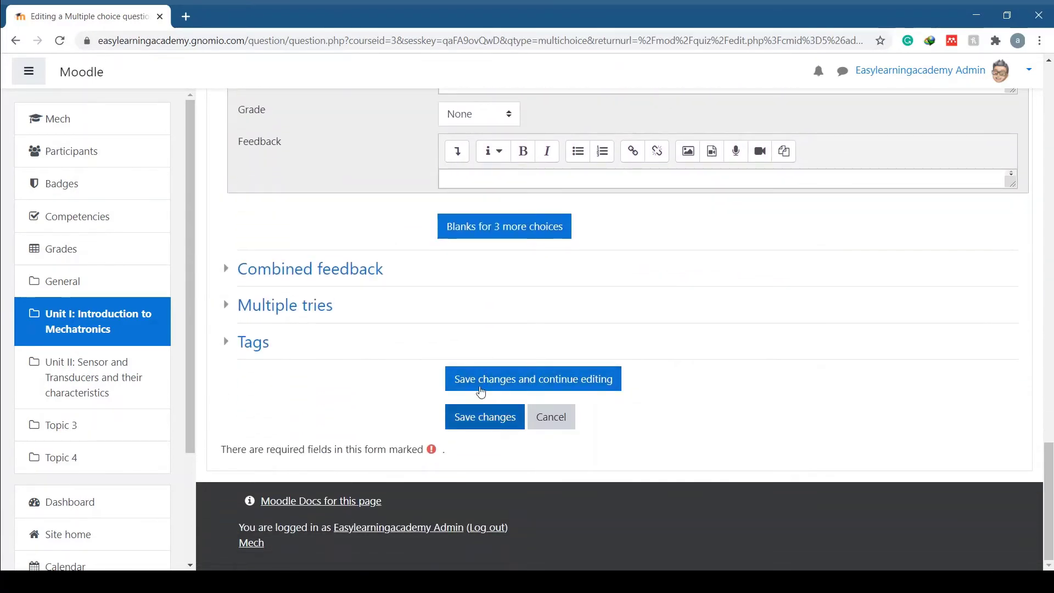
Step: Save the first question and start another Multiple choice question in Quiz 1
left_click(496, 425)
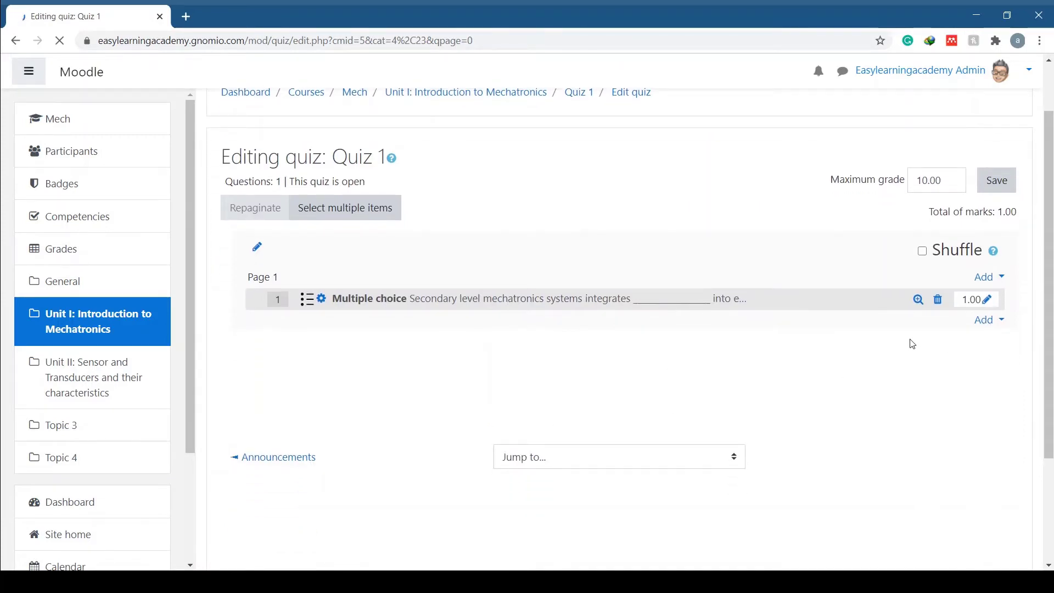
left_click(985, 321)
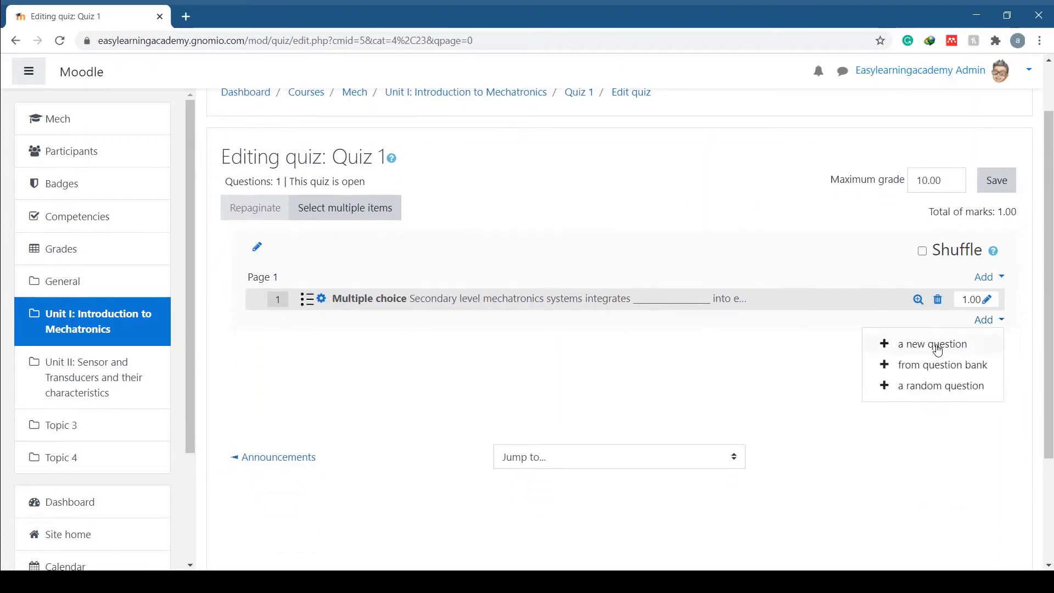
left_click(937, 345)
left_click(435, 178)
left_click(608, 525)
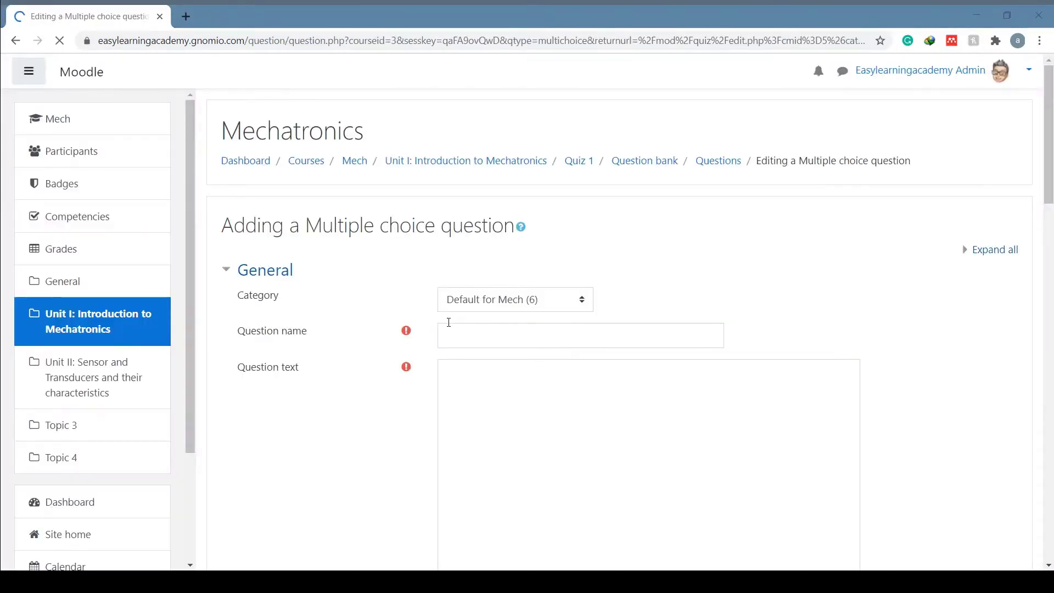
Step: Name the question 'Multiple choice' and paste the advanced control strategy sentence
left_click(478, 337)
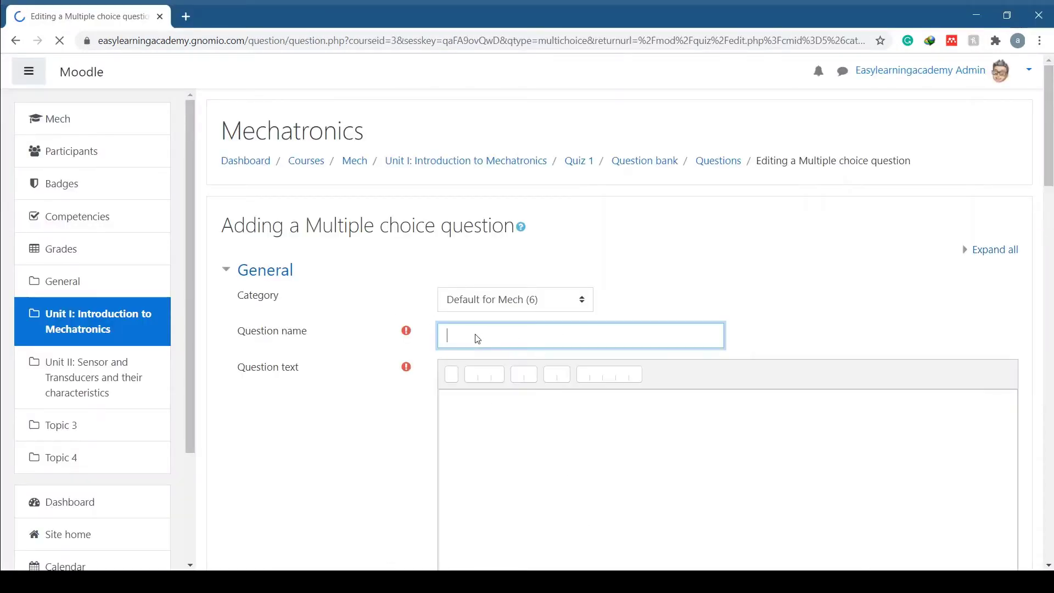
type("Multiple choice")
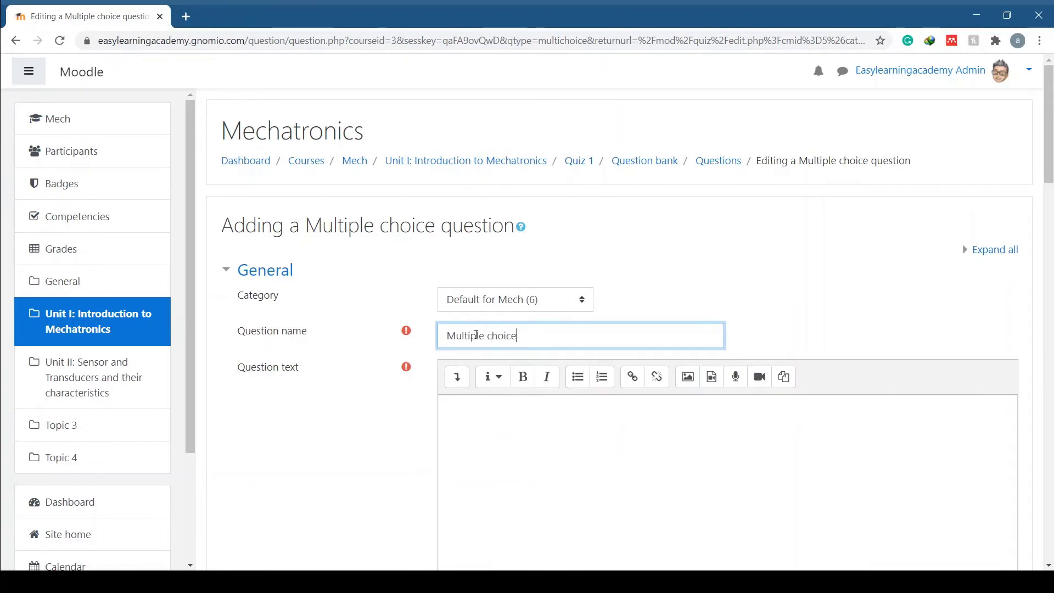
left_click(486, 428)
key("ctrl+v")
scroll(301, 435, "down", 4)
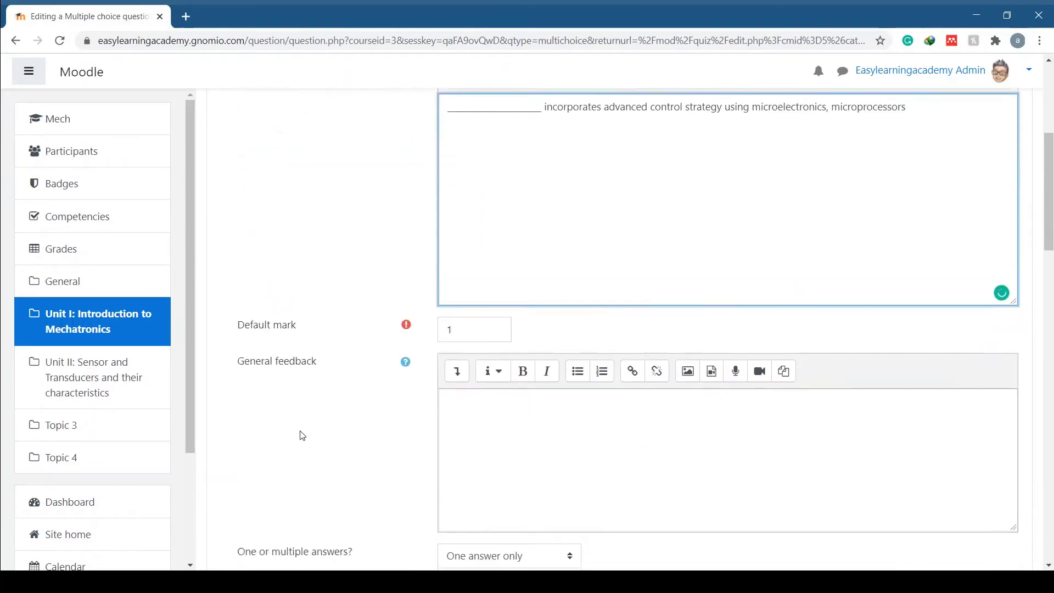
scroll(299, 433, "down", 3)
scroll(299, 434, "down", 1)
Step: Enter the choices secondary, tertiary and quaternary level mechatronics system, then save and keep editing
left_click(498, 418)
type("Prima")
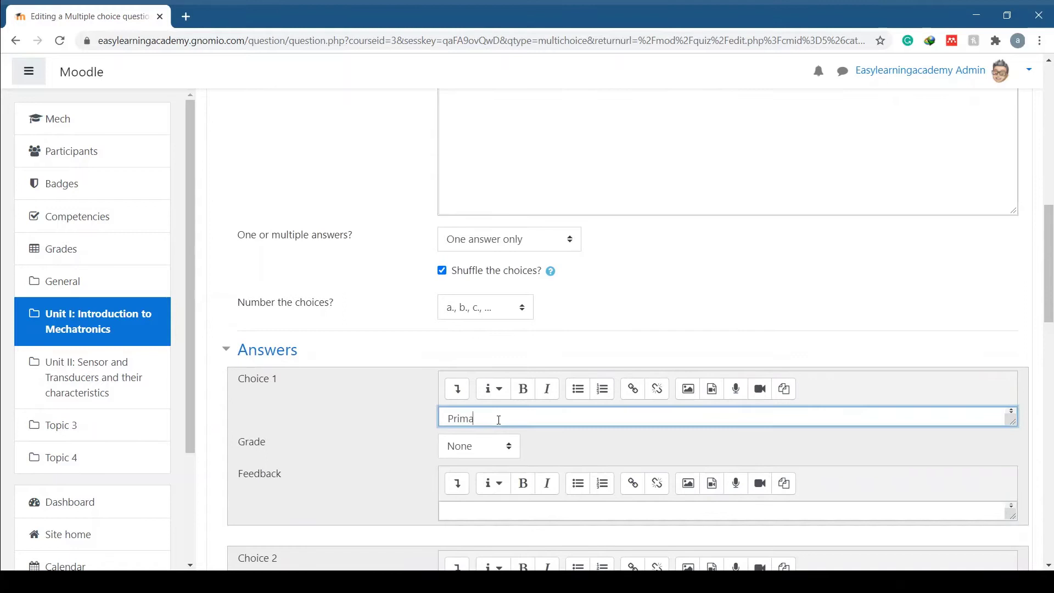
type("r")
type("y level")
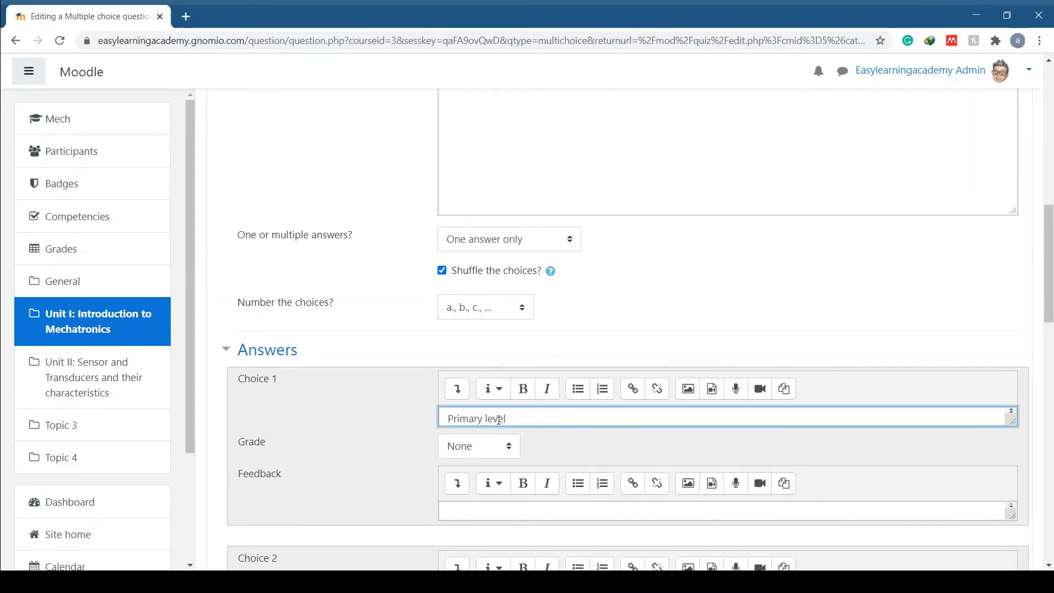
type(" mechatronics syst")
type("em")
scroll(342, 444, "down", 3)
left_click(483, 392)
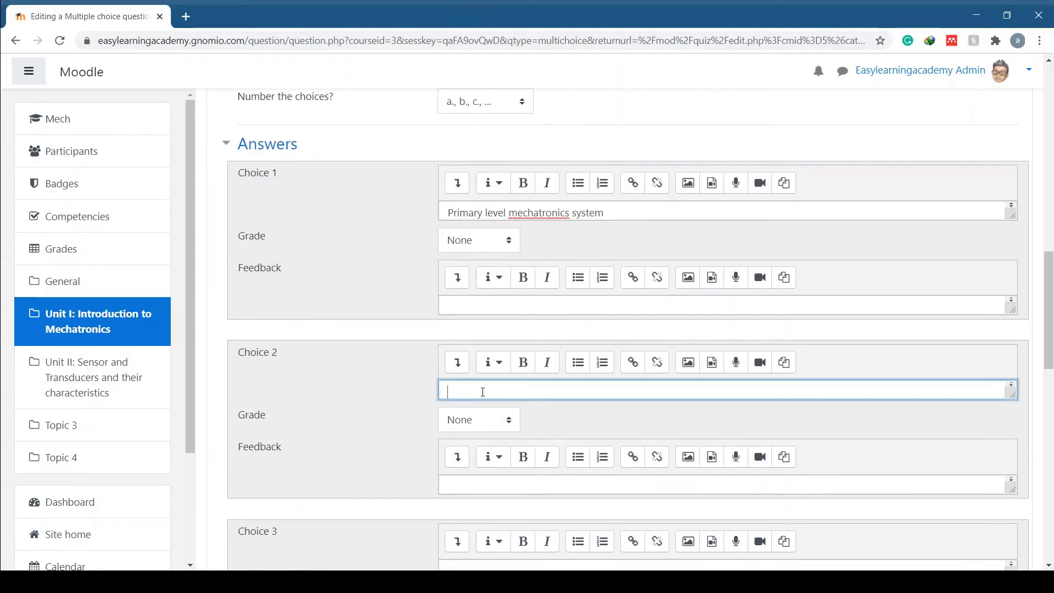
type("Secondary level ")
type("mechatronic s")
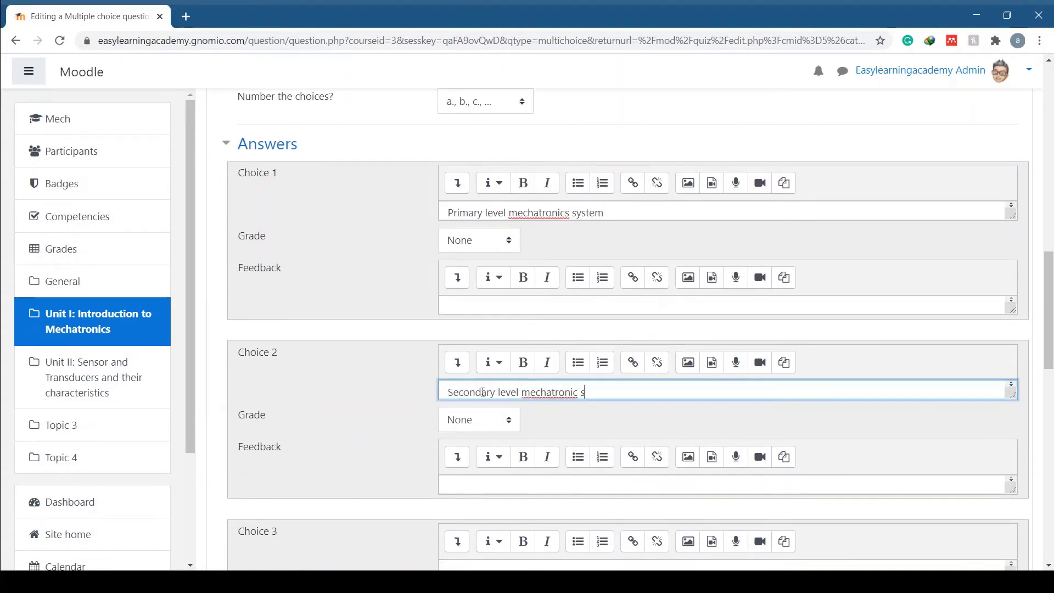
type("ystem")
left_click(578, 393)
type("s")
scroll(345, 396, "down", 1)
scroll(346, 397, "up", 1)
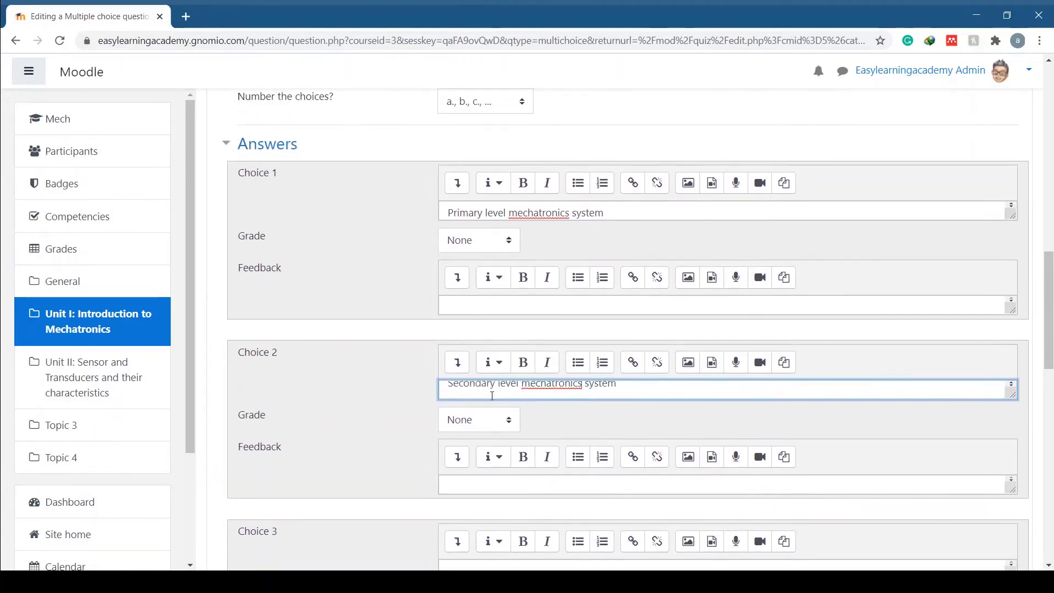
left_click(357, 423)
scroll(356, 424, "down", 2)
left_click(464, 365)
type("Ter")
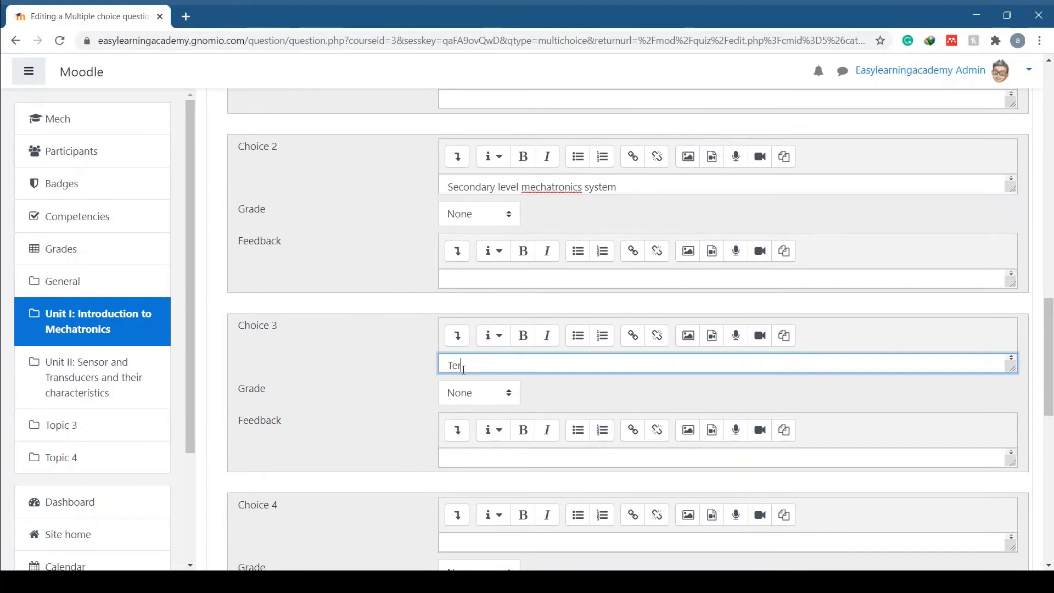
type("tiary level")
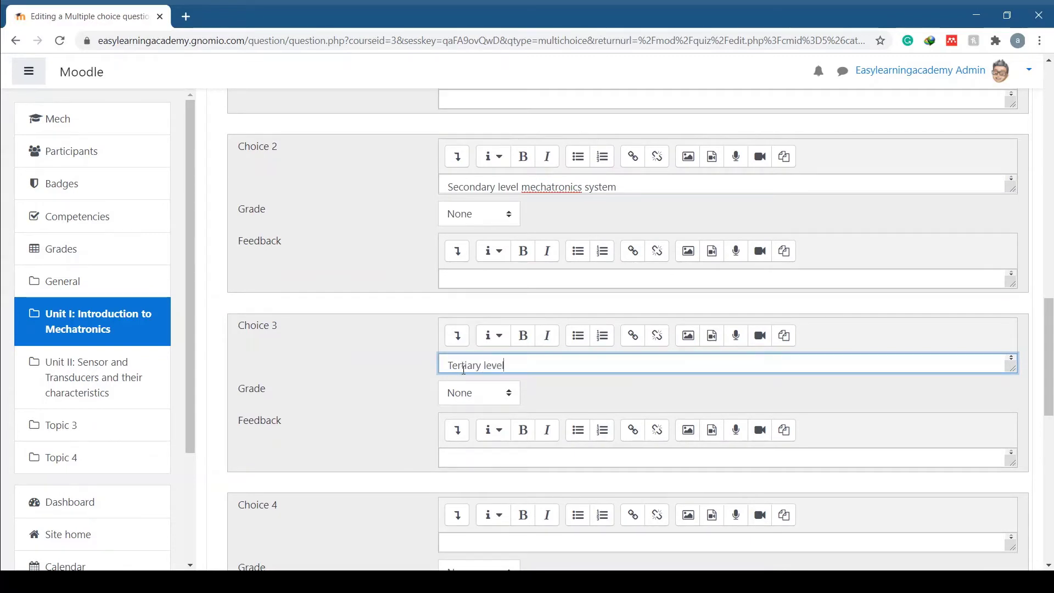
type(" mechatronics system")
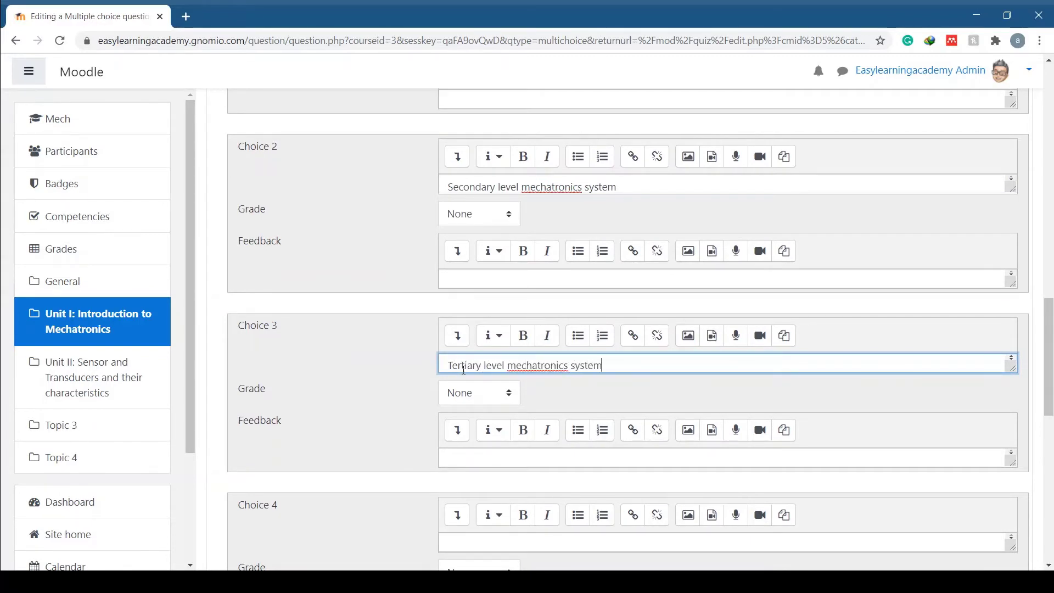
scroll(324, 414, "down", 2)
left_click(482, 409)
type("Qua")
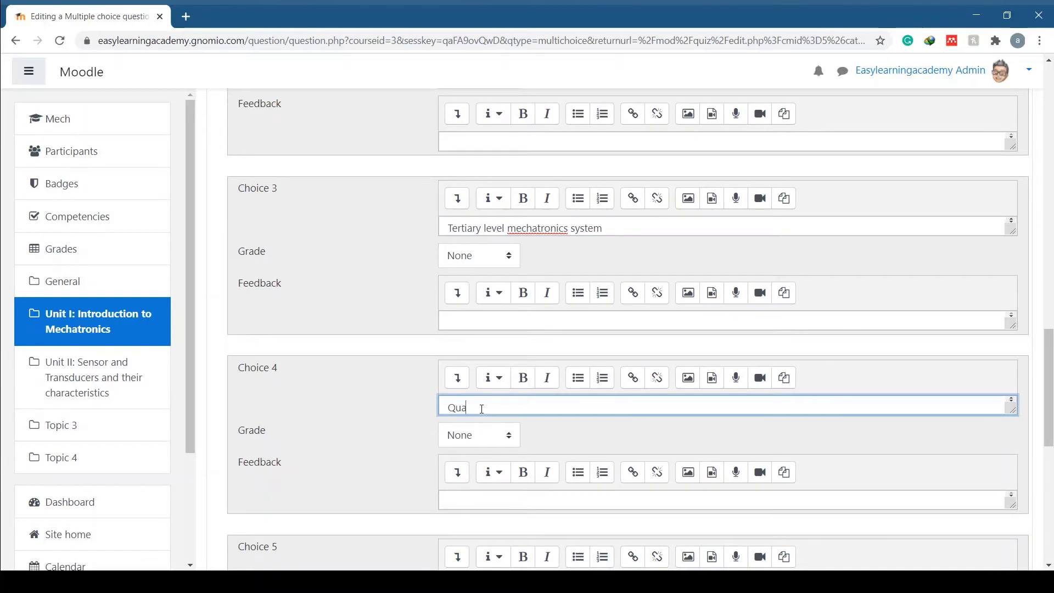
type("ternary leve")
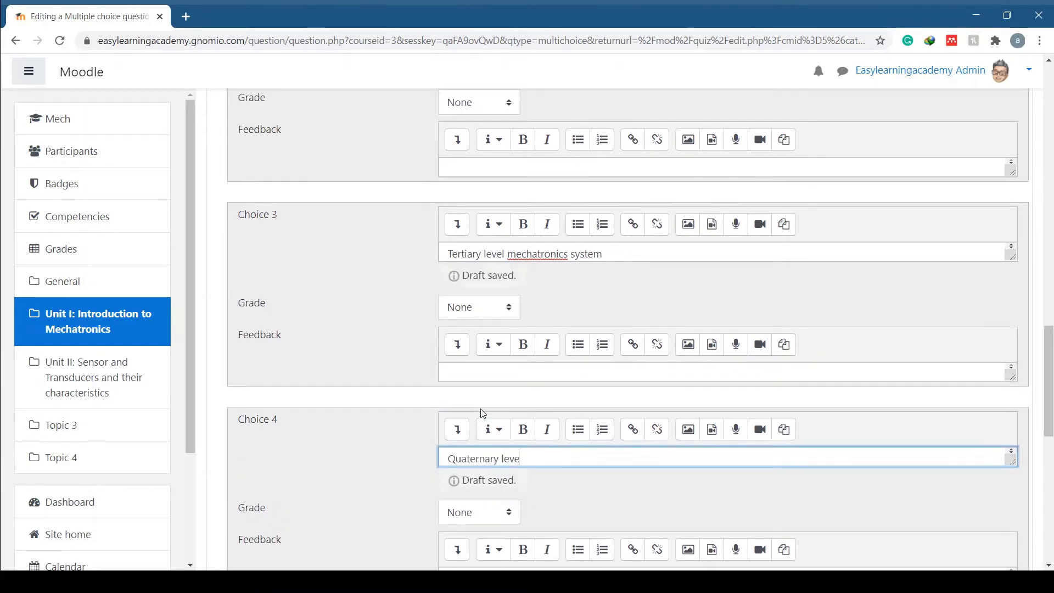
type("l mechatronics")
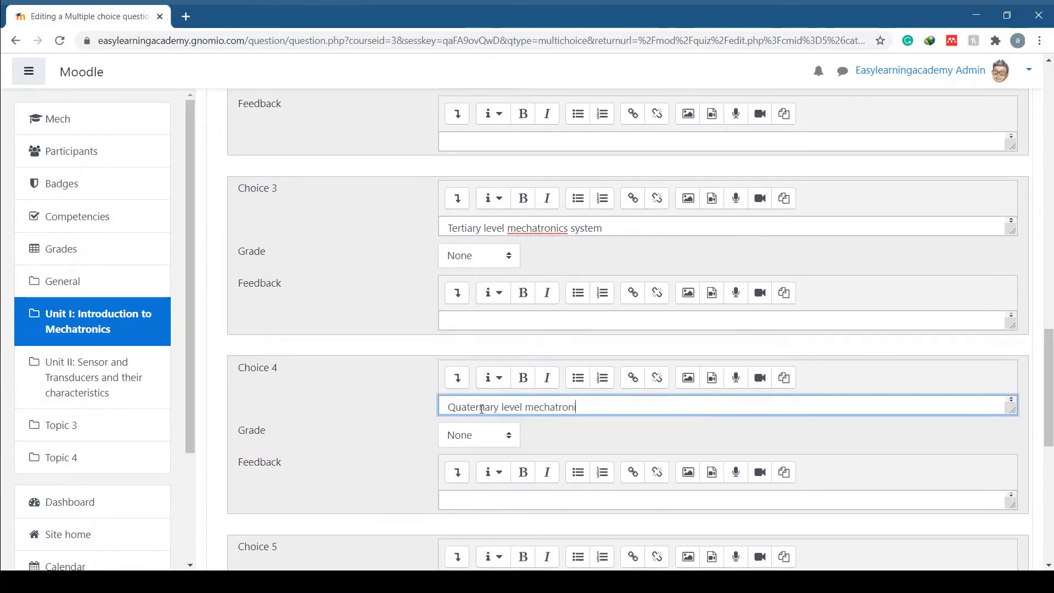
type(" system")
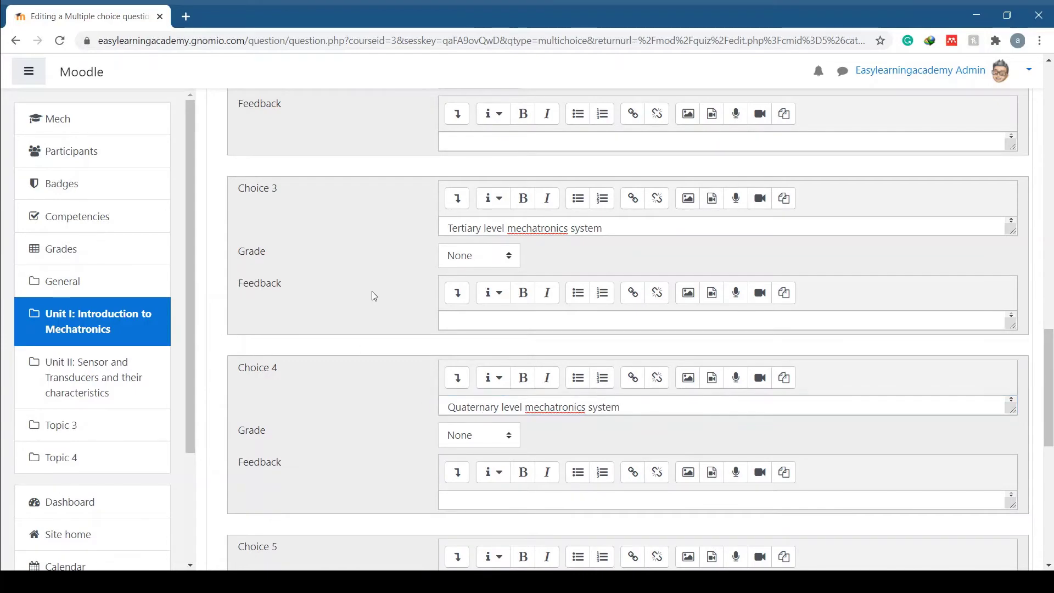
scroll(372, 290, "up", 2)
scroll(371, 291, "up", 4)
scroll(371, 293, "up", 2)
scroll(371, 296, "up", 3)
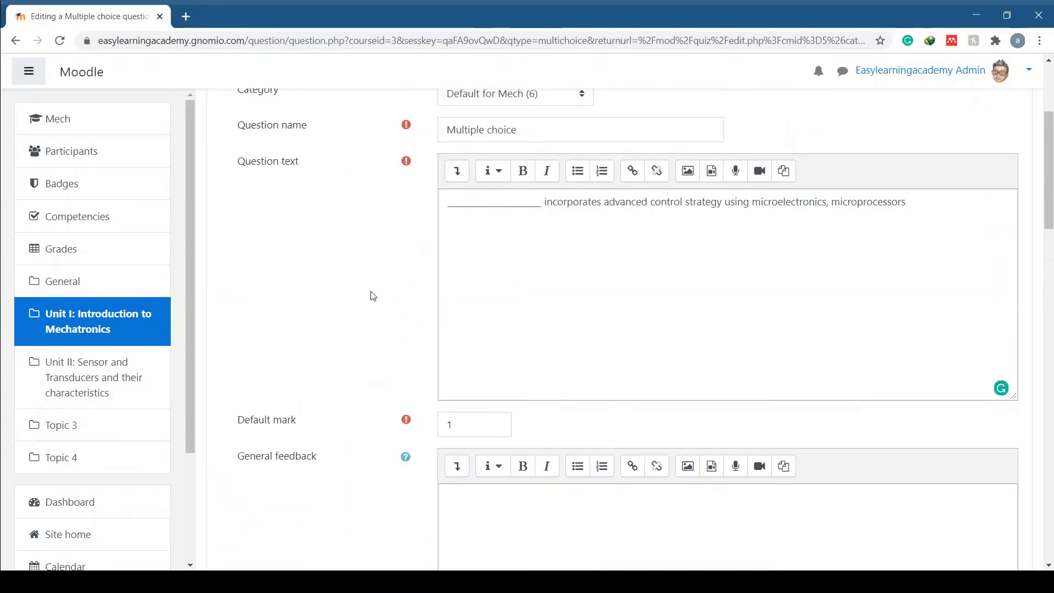
scroll(371, 296, "down", 3)
scroll(371, 296, "down", 5)
scroll(370, 296, "down", 2)
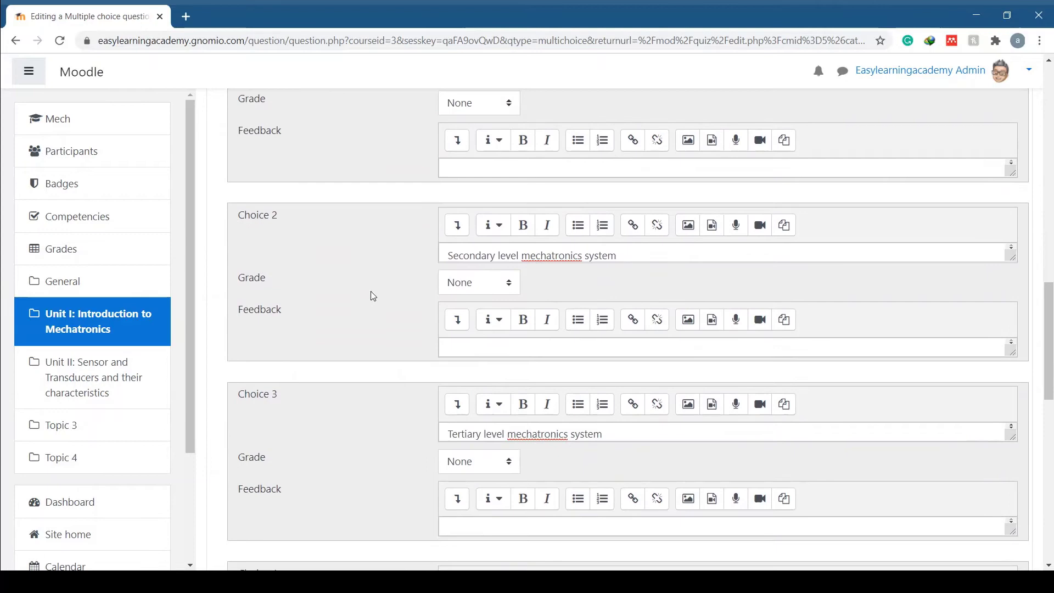
scroll(370, 294, "down", 1)
scroll(359, 238, "down", 4)
scroll(358, 239, "down", 4)
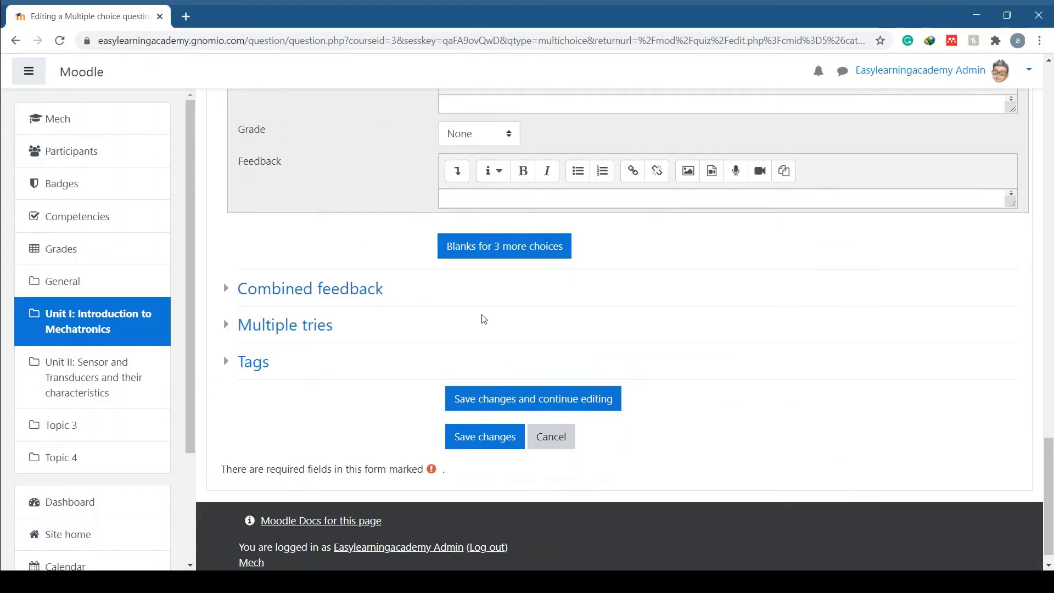
left_click(540, 402)
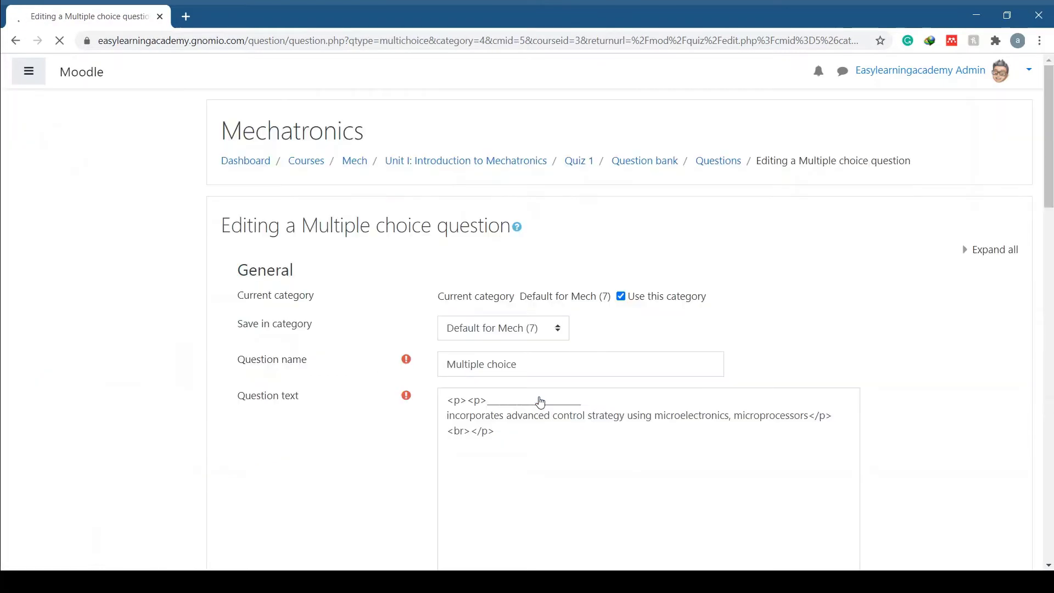
scroll(321, 416, "down", 5)
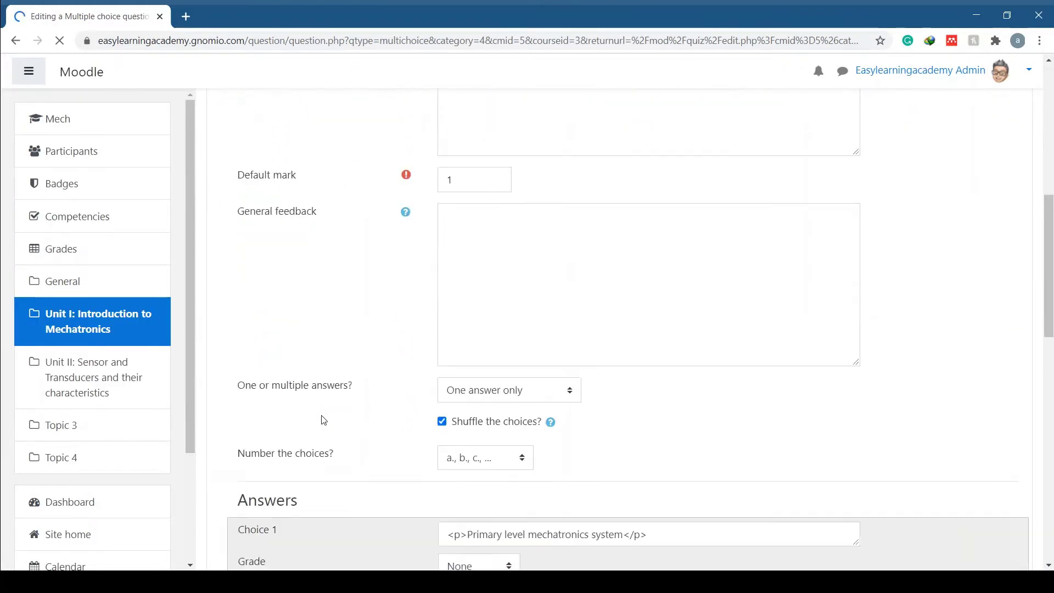
scroll(321, 419, "down", 5)
scroll(324, 420, "down", 4)
scroll(324, 419, "down", 3)
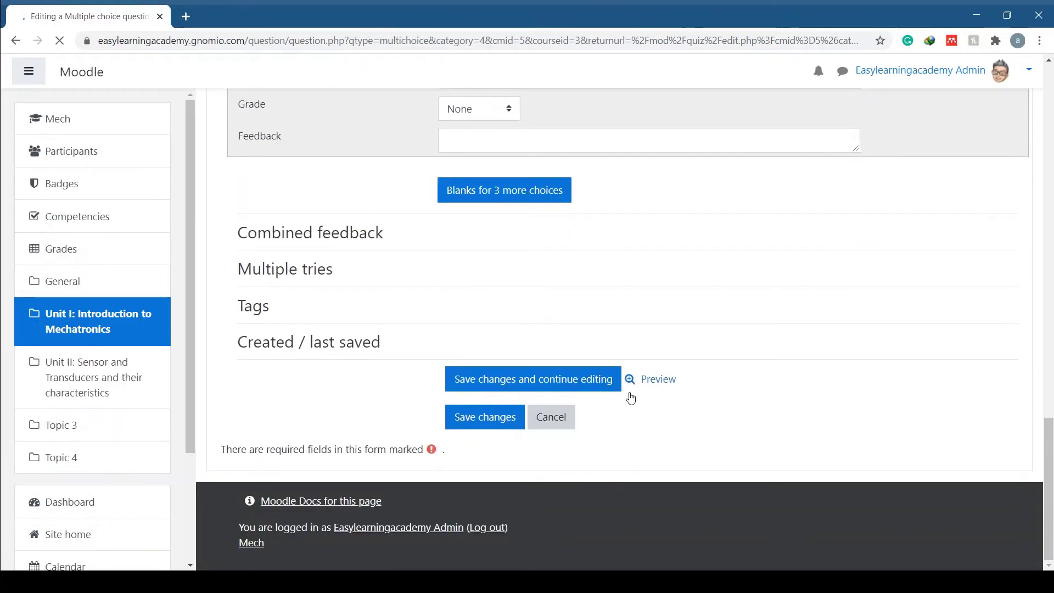
Step: Save the reloaded question and return to Quiz 1, now totalling 2.00 marks
left_click(655, 382)
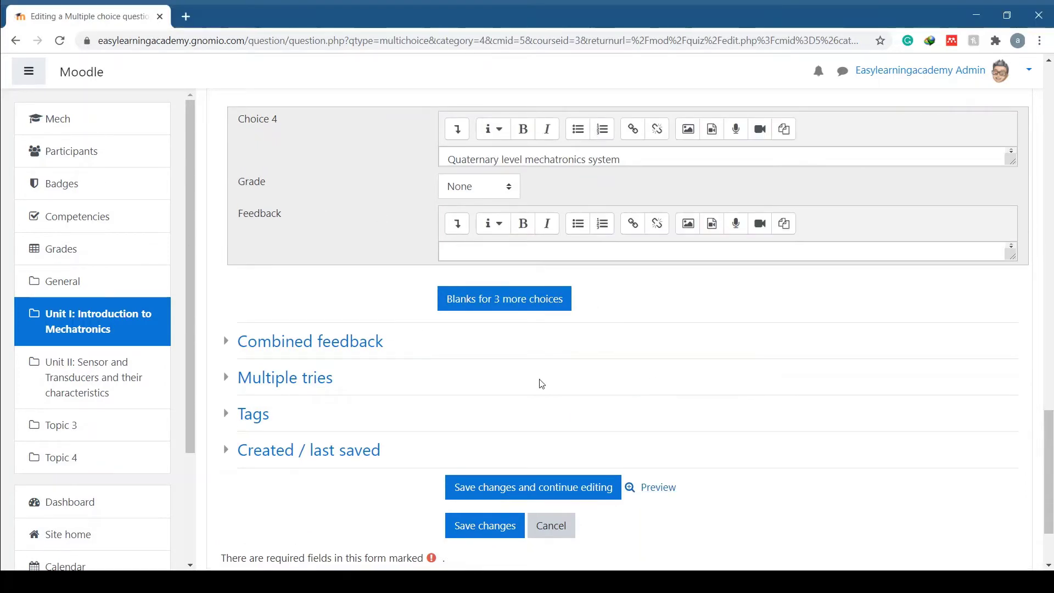
scroll(539, 384, "down", 2)
left_click(502, 423)
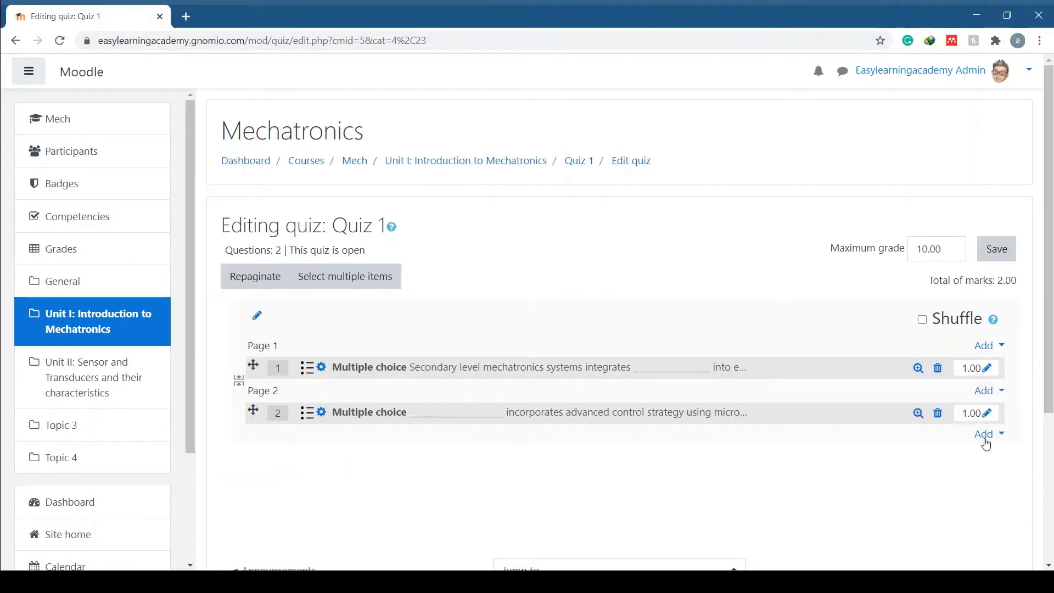
Step: Create a new multiple-choice question in Quiz 1 and enter its name
left_click(984, 434)
left_click(948, 458)
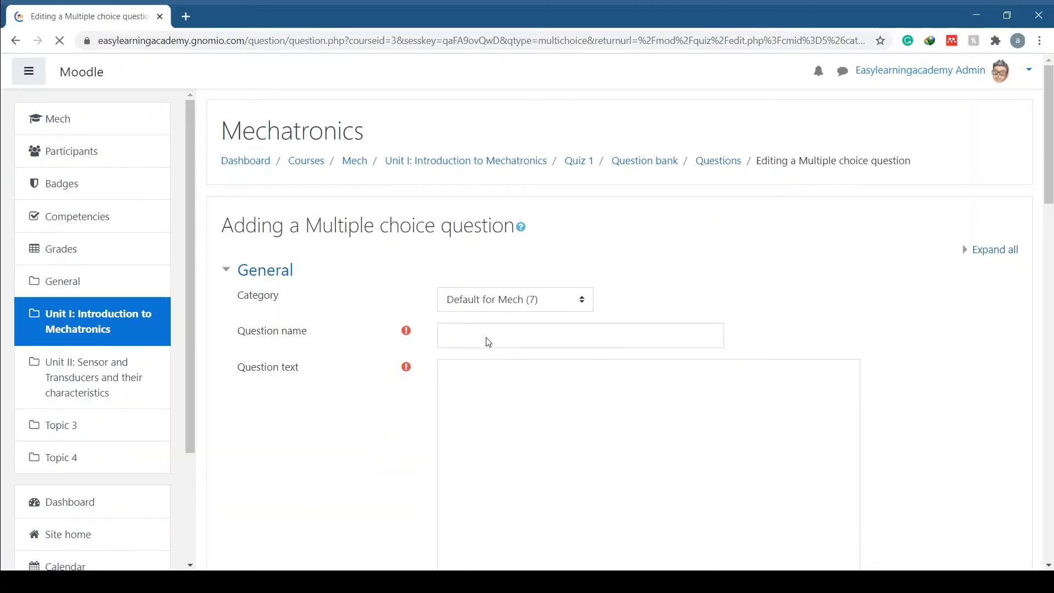
left_click(462, 335)
type("M")
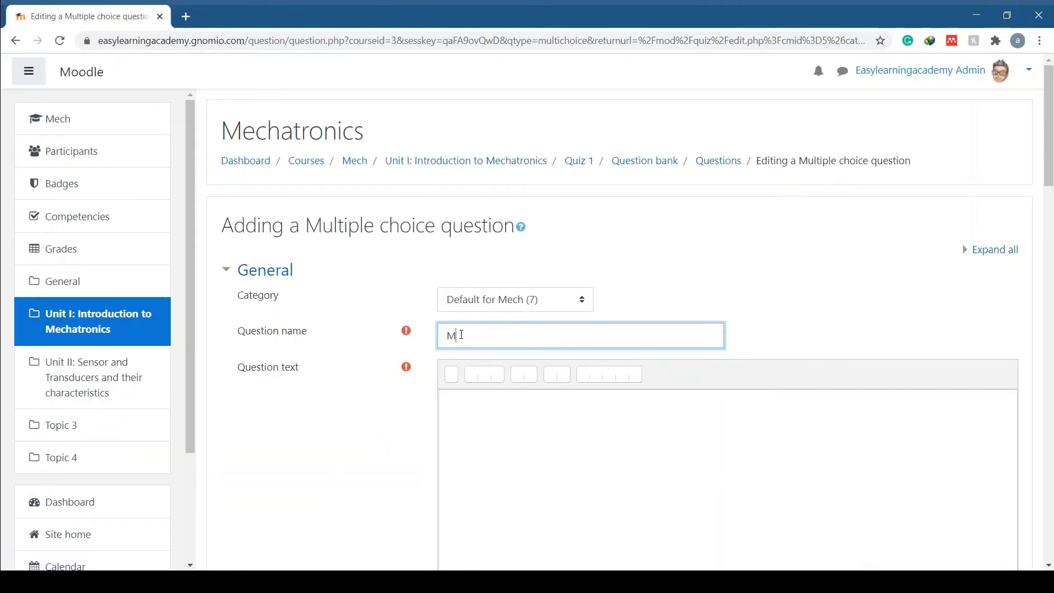
type("ultiple choice")
scroll(301, 424, "down", 5)
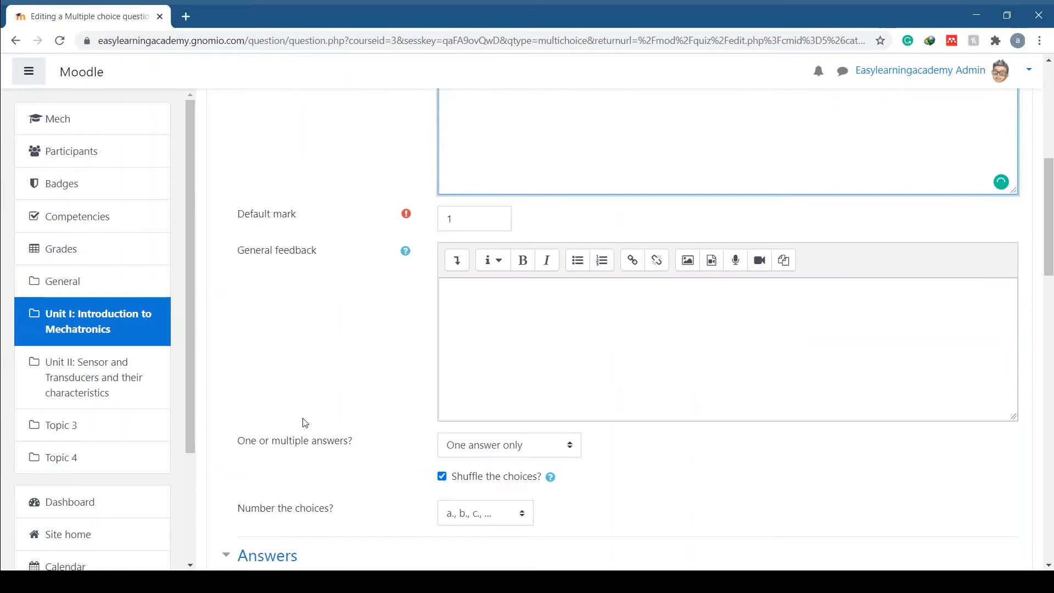
scroll(302, 423, "down", 4)
Step: Enter four answer choices, grade Autonomous car 100%, and save the question
left_click(459, 281)
type("DVD player")
scroll(428, 301, "down", 2)
left_click(480, 317)
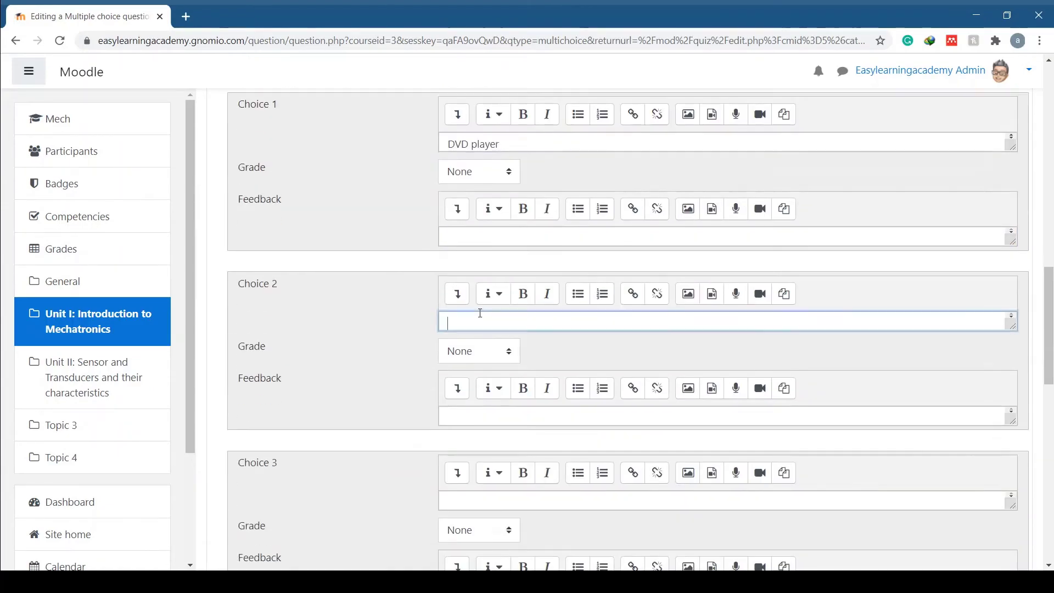
type("Washing machine")
scroll(480, 313, "down", 2)
scroll(376, 336, "down", 1)
left_click(471, 297)
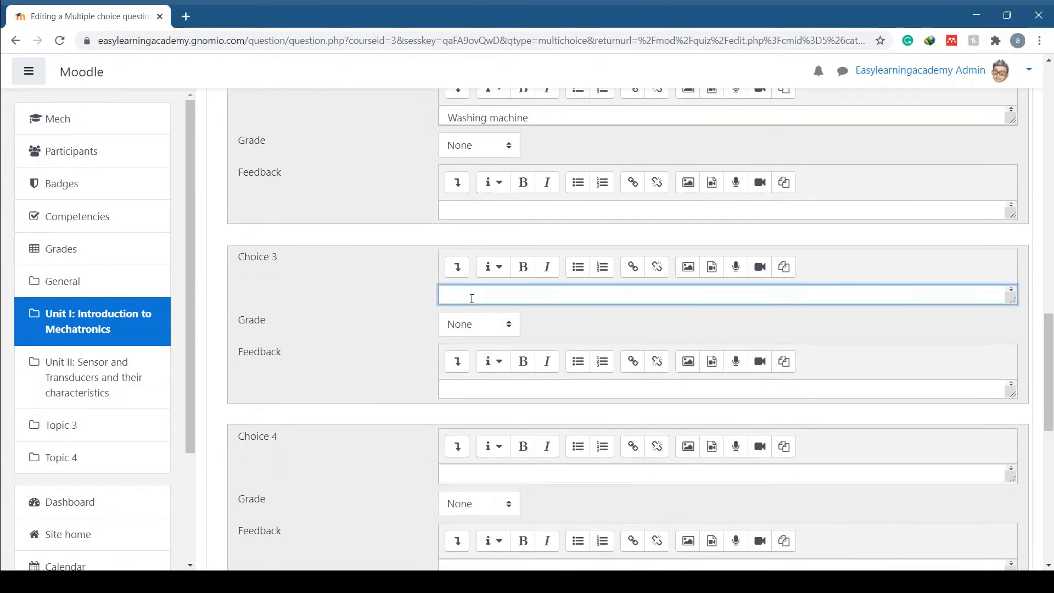
type("Automatics")
scroll(409, 312, "down", 2)
type("tomatic Braking System (ABS")
left_click(490, 339)
type("A")
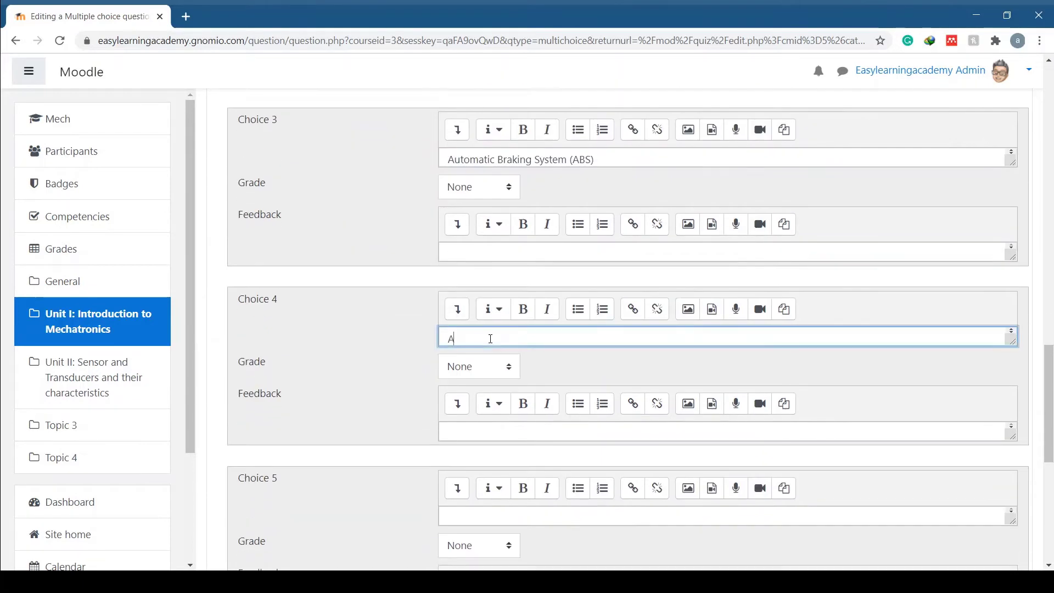
type("mous car")
key("Tab")
key("Down")
scroll(369, 260, "down", 4)
left_click(482, 506)
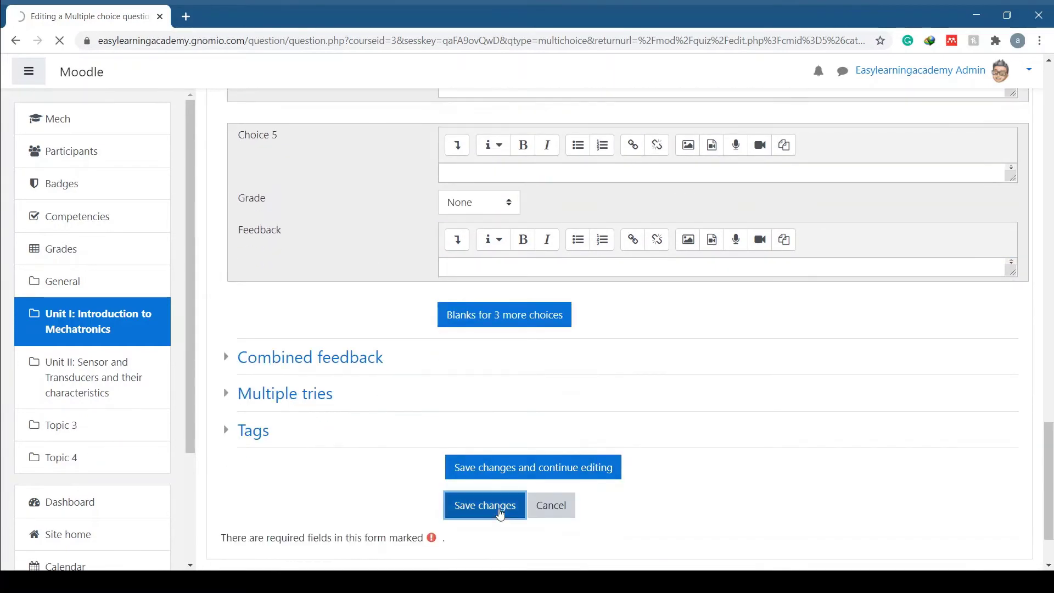
Step: Create a new multiple-choice question, name it, and paste in the 0–150 volt voltmeter text
left_click(985, 480)
left_click(940, 504)
left_click(364, 176)
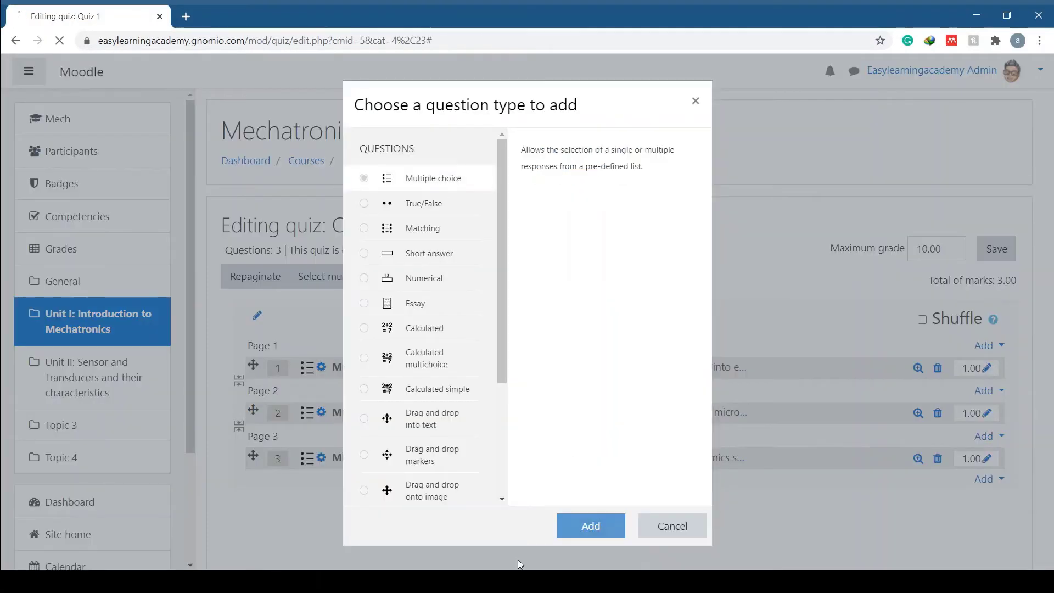
left_click(589, 525)
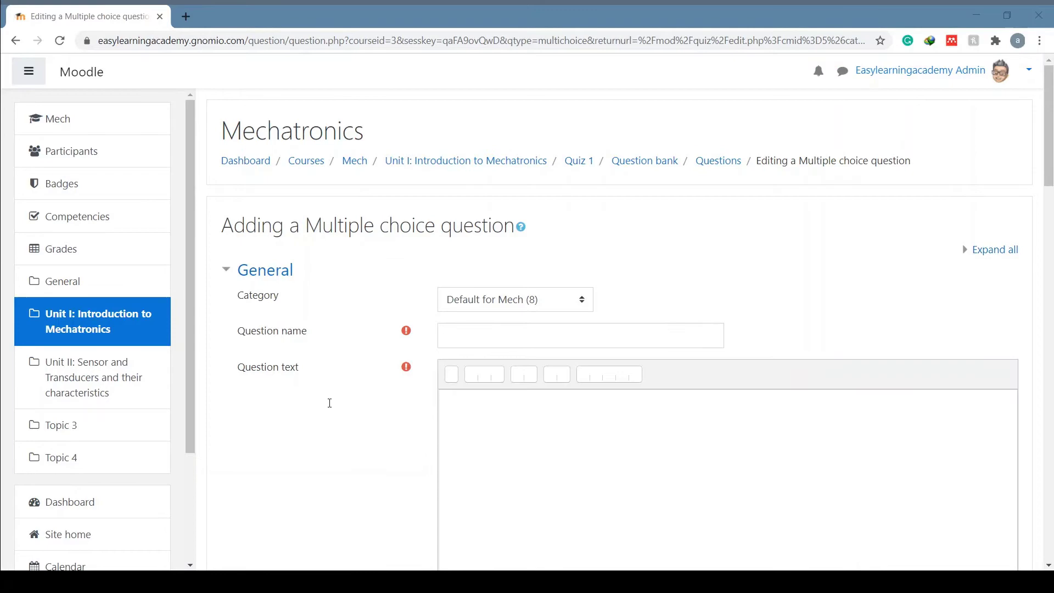
type("Which of the following is an example of Quaternary level mechatronics systems?")
left_click(482, 336)
type("Mul")
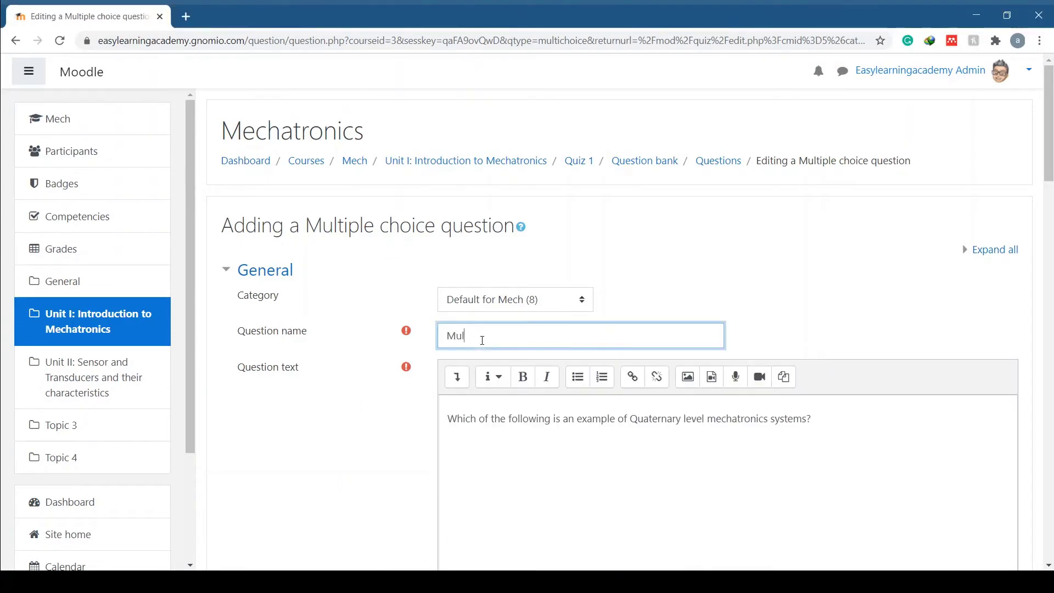
type("tiple choice")
left_click_drag(811, 418, 448, 419)
key("BackSpace")
type("A voltmeter having specifications from 0 – 150 volts refers to:")
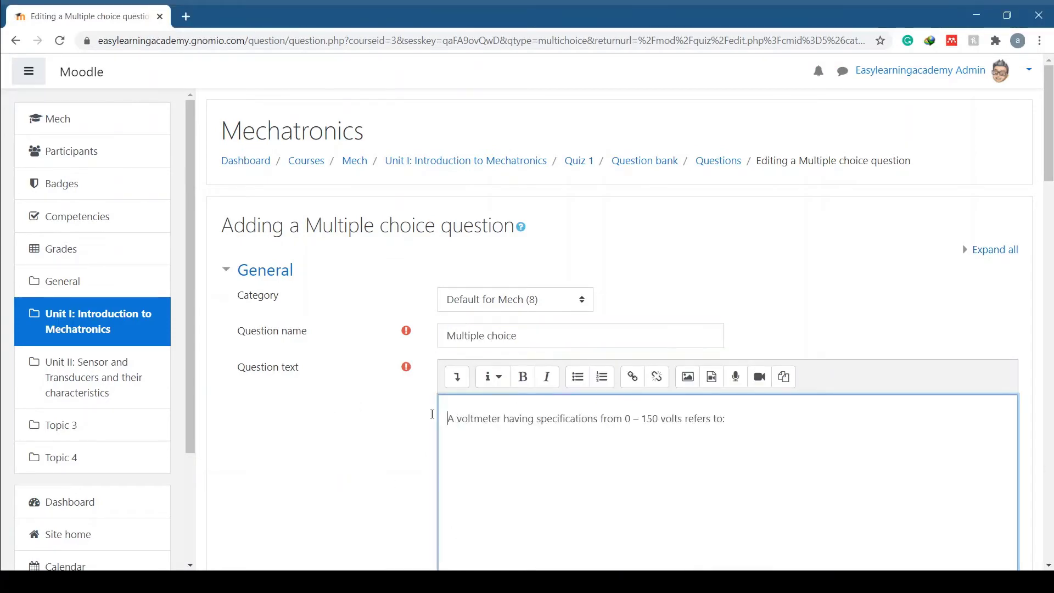
scroll(322, 423, "down", 5)
scroll(322, 424, "down", 4)
Step: Enter choices Span, Range, Resolution and Maximum capacity, grade Range 100%, and save
left_click(494, 374)
type("Span")
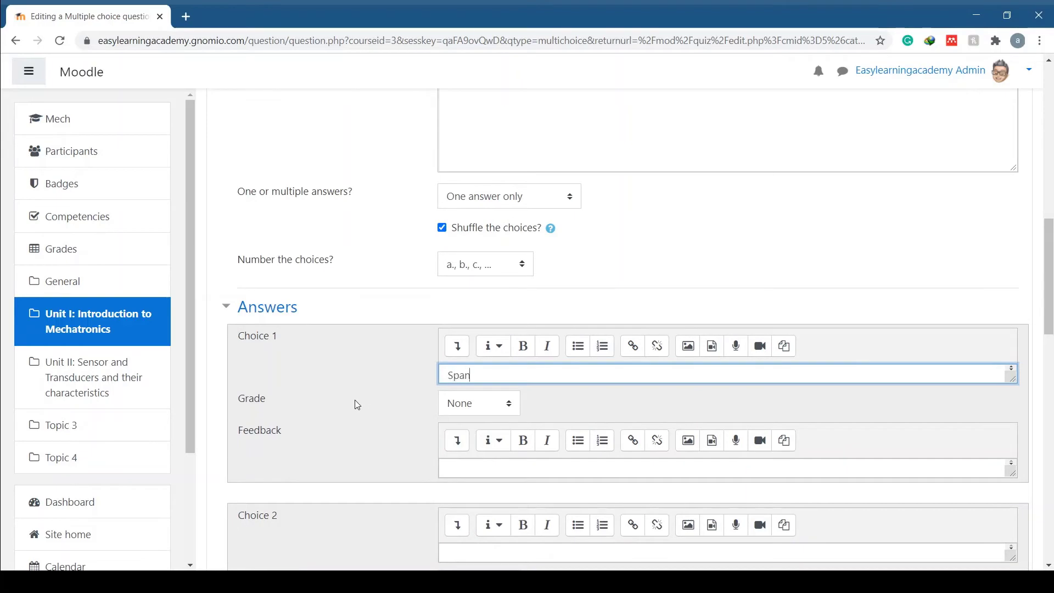
scroll(354, 405, "down", 2)
left_click(482, 417)
type("e")
scroll(353, 430, "down", 2)
scroll(353, 430, "down", 1)
left_click(491, 392)
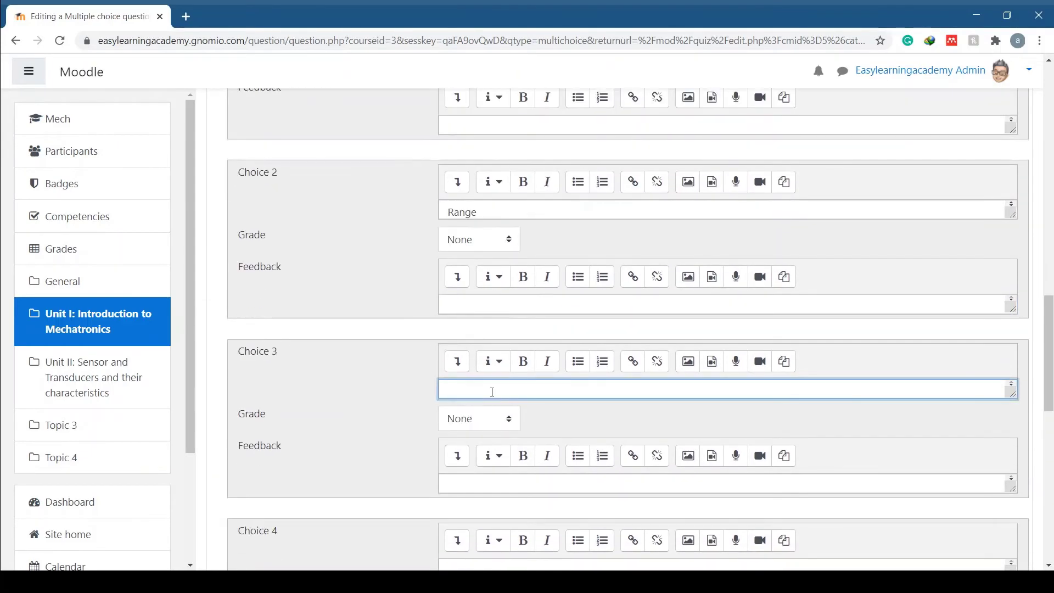
scroll(368, 397, "down", 3)
type("Resolution")
left_click(470, 367)
type("Maximu")
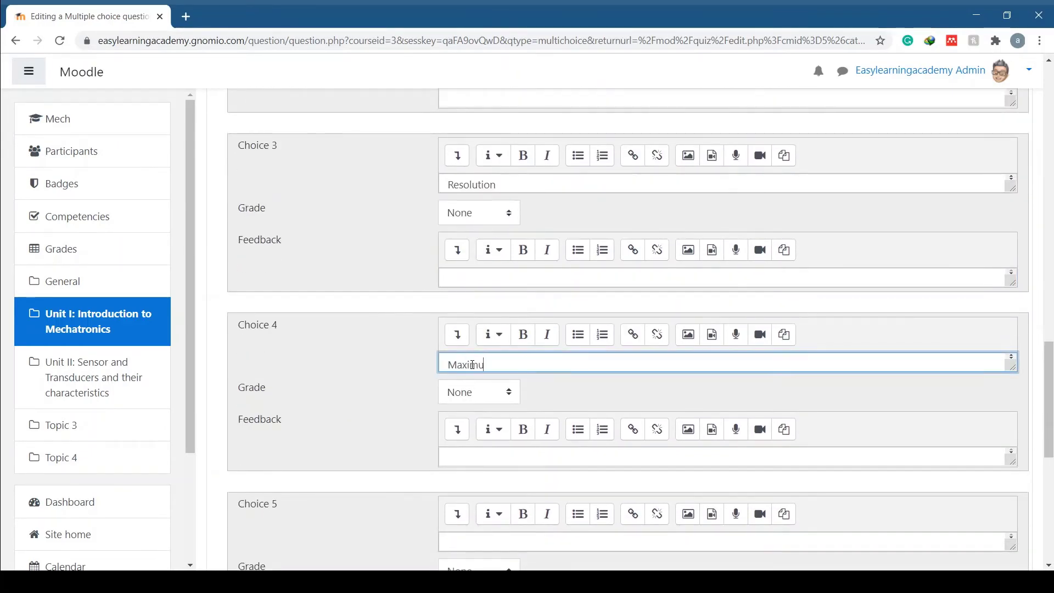
type("m capacity")
left_click(403, 246)
scroll(402, 246, "up", 3)
scroll(336, 287, "down", 1)
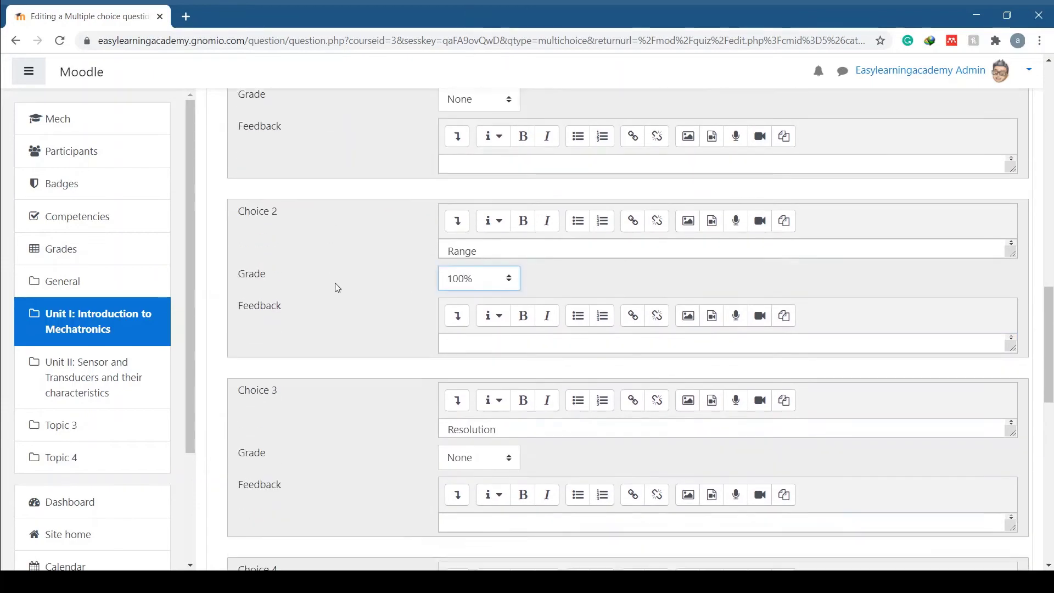
scroll(337, 288, "down", 5)
left_click(483, 418)
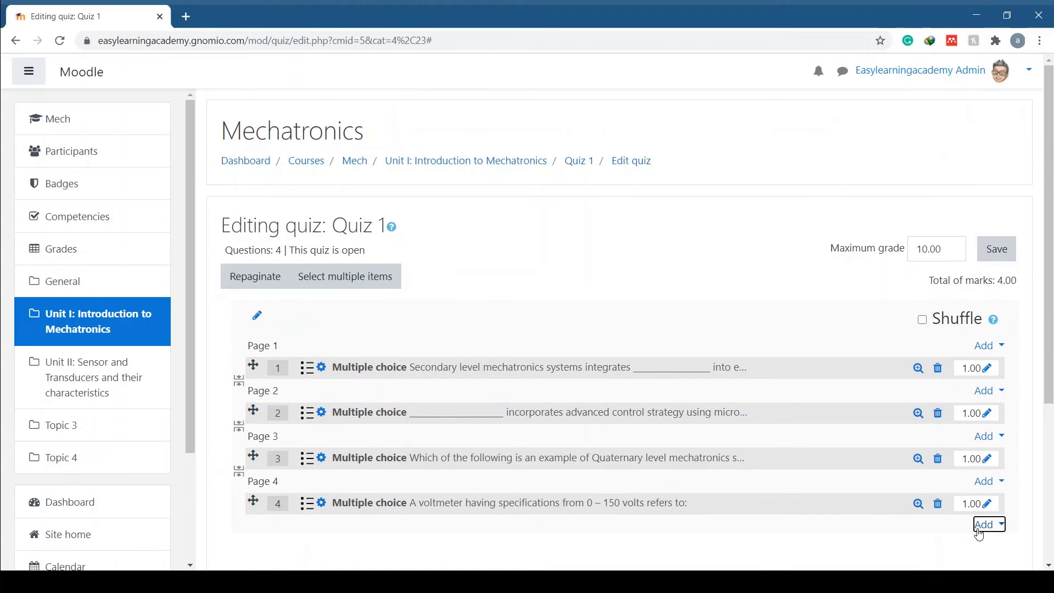
Step: Create a fifth multiple-choice question in Quiz 1
left_click(982, 526)
left_click(947, 557)
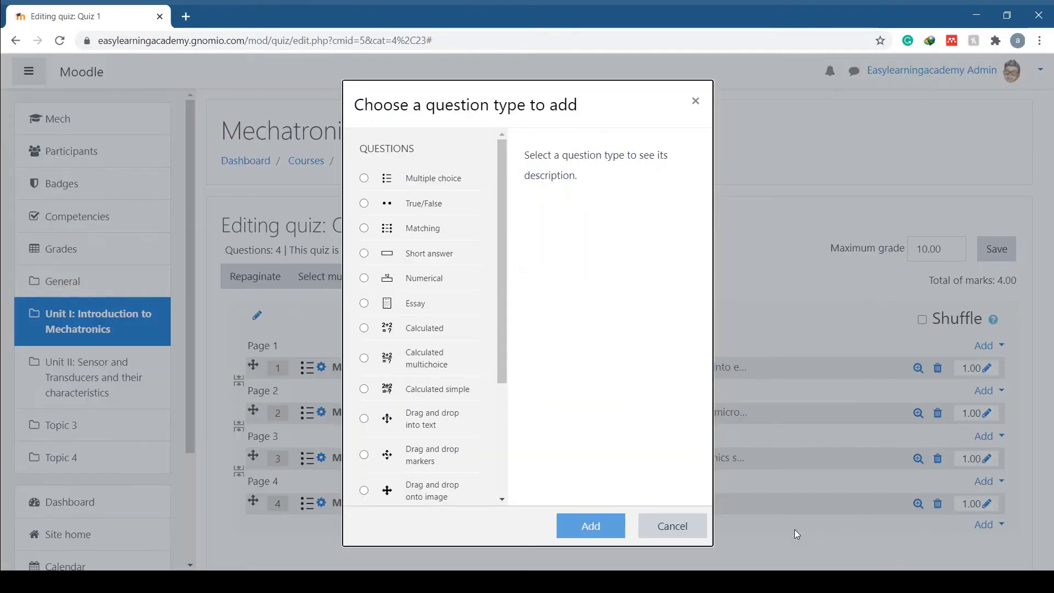
left_click(449, 179)
left_click(594, 526)
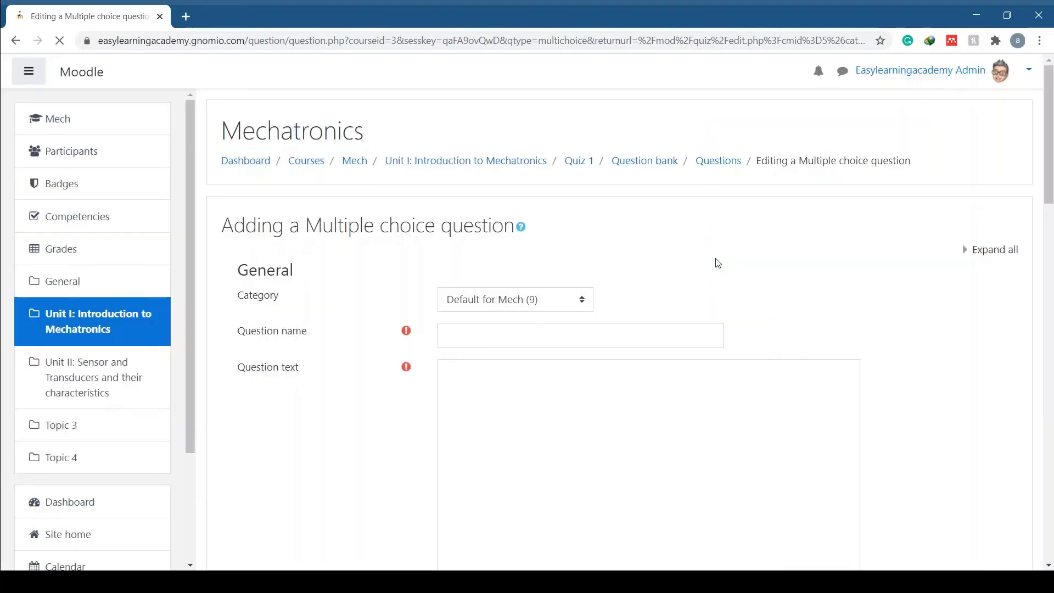
Step: Name the question 'Multiple choice' and paste in the modern mechatronics characteristics question
left_click(569, 328)
scroll(560, 334, "down", 1)
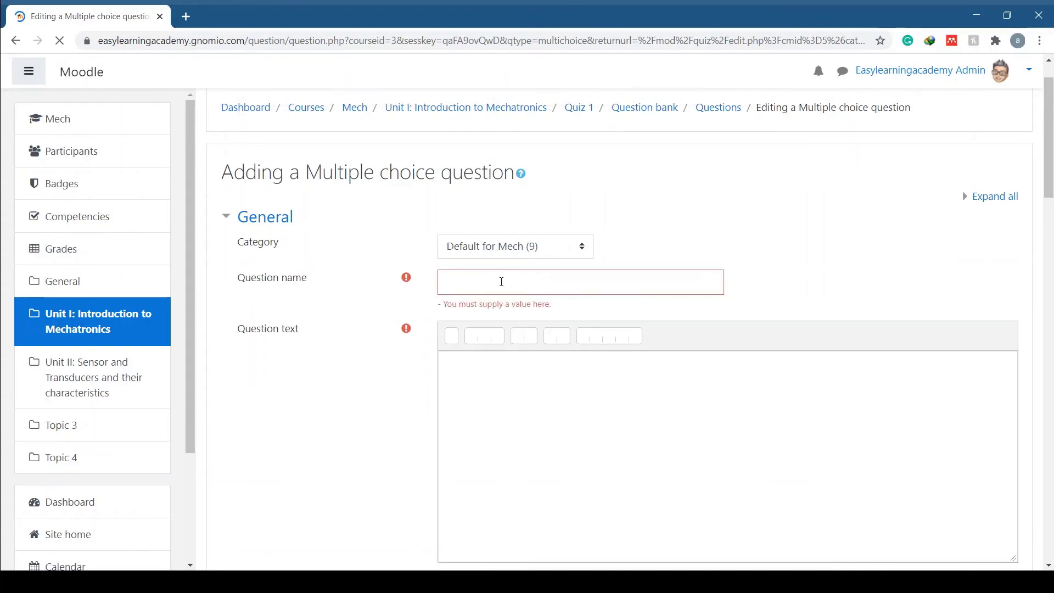
type("Multiple ")
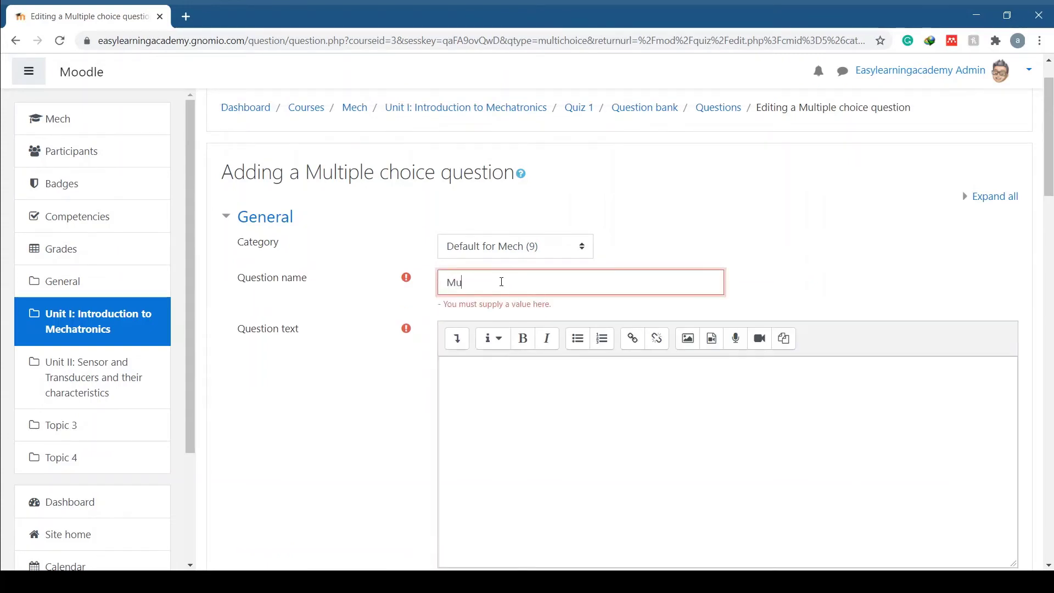
type("cho")
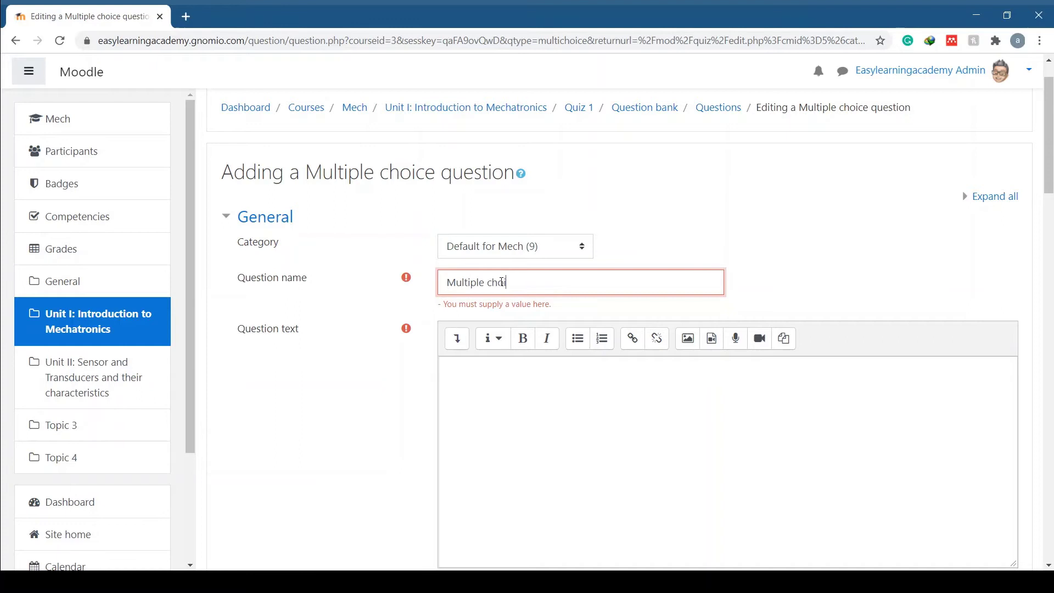
type("ice")
left_click(392, 360)
scroll(508, 364, "down", 1)
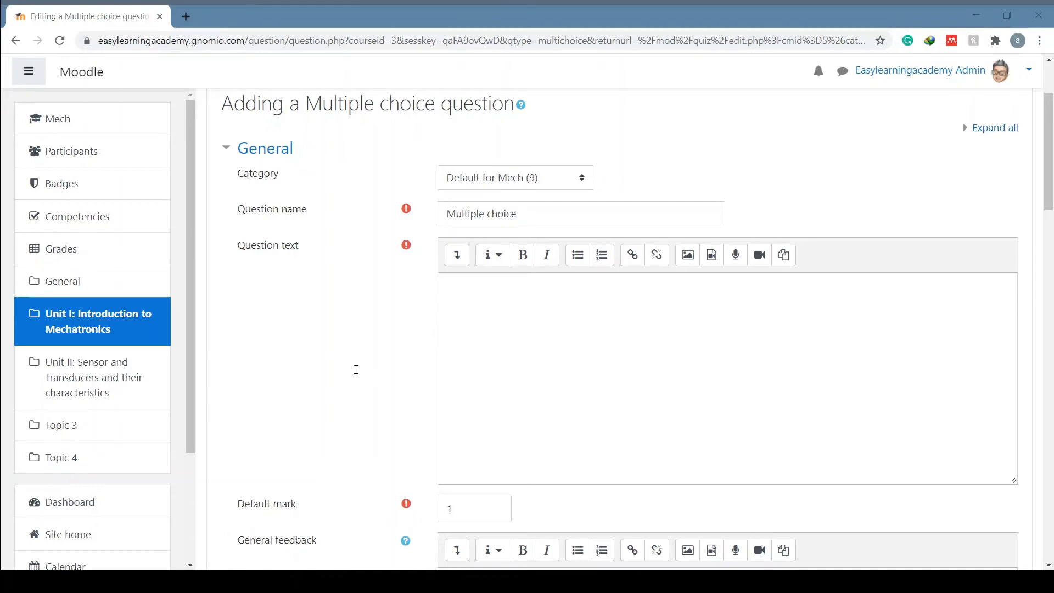
left_click(478, 402)
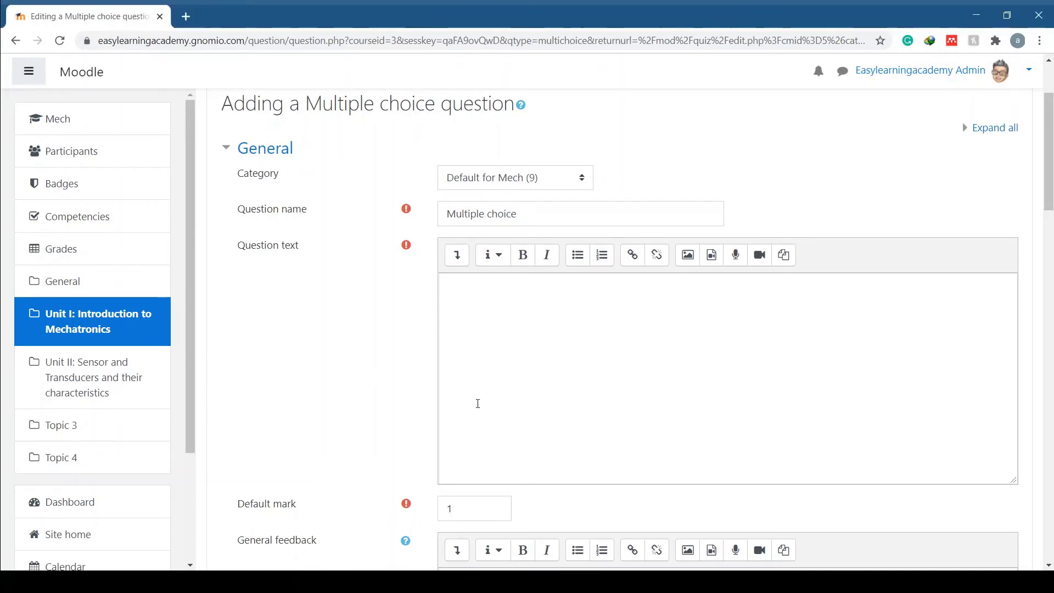
type("Which of the following characteristics should be resembled by modern mechatronics systems?")
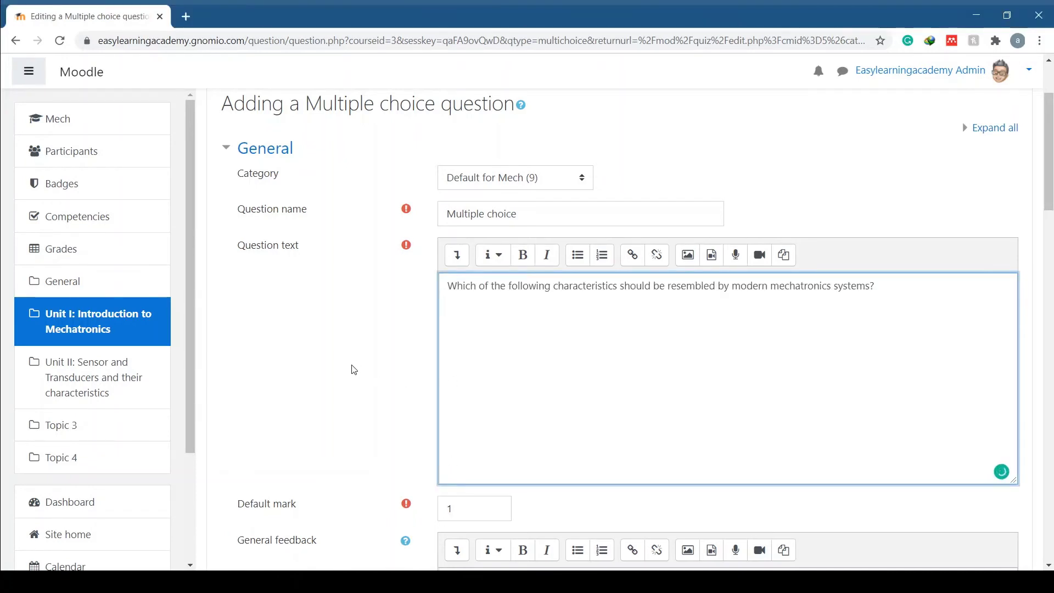
scroll(352, 369, "down", 3)
scroll(351, 369, "down", 2)
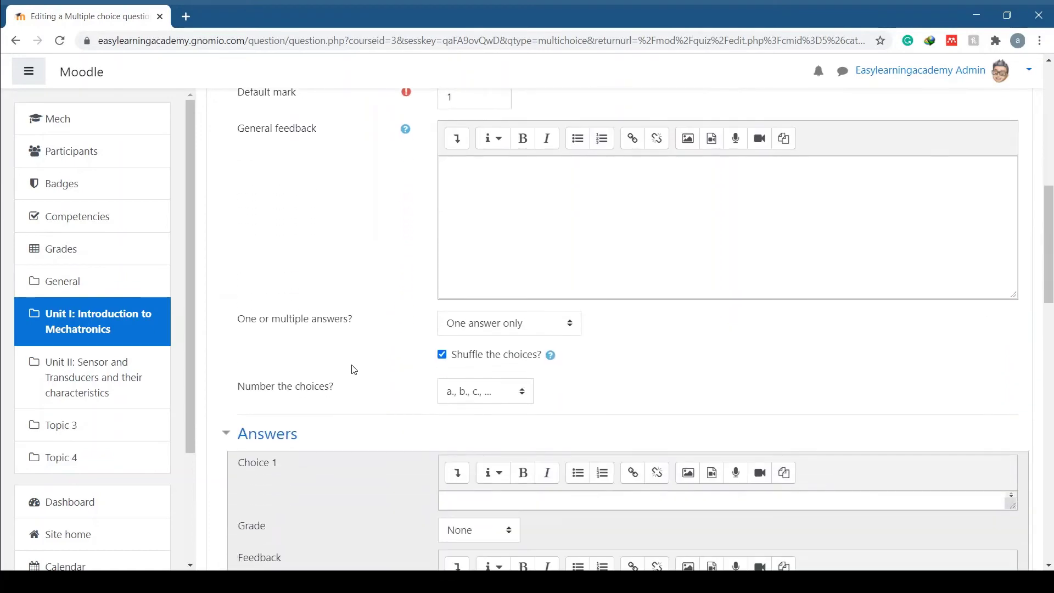
Step: Set 'One or multiple answers?' to Multiple answers allowed and enter the first choice
left_click(470, 325)
left_click(471, 344)
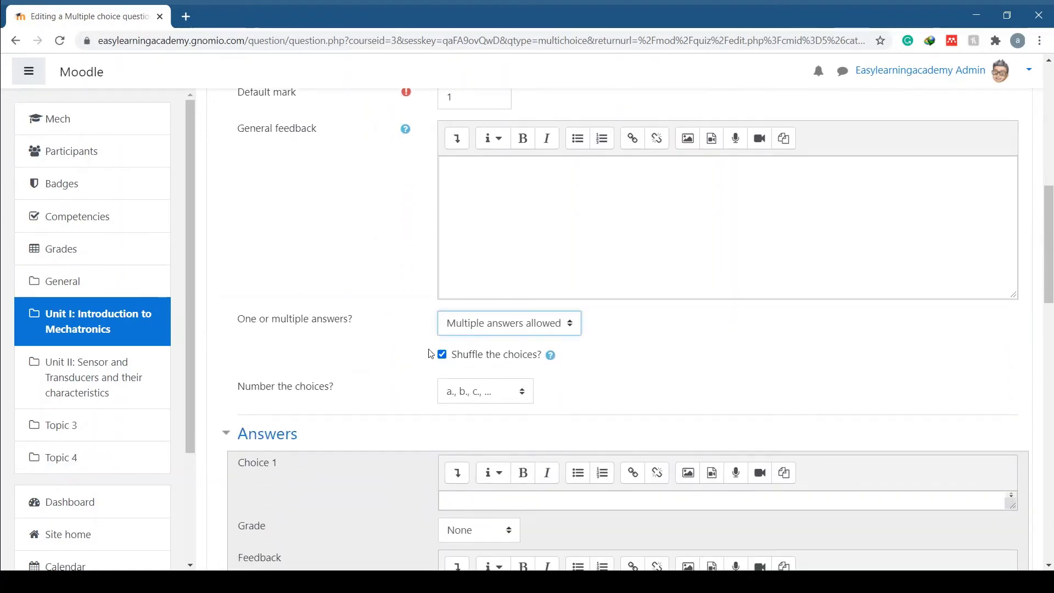
scroll(396, 362, "down", 3)
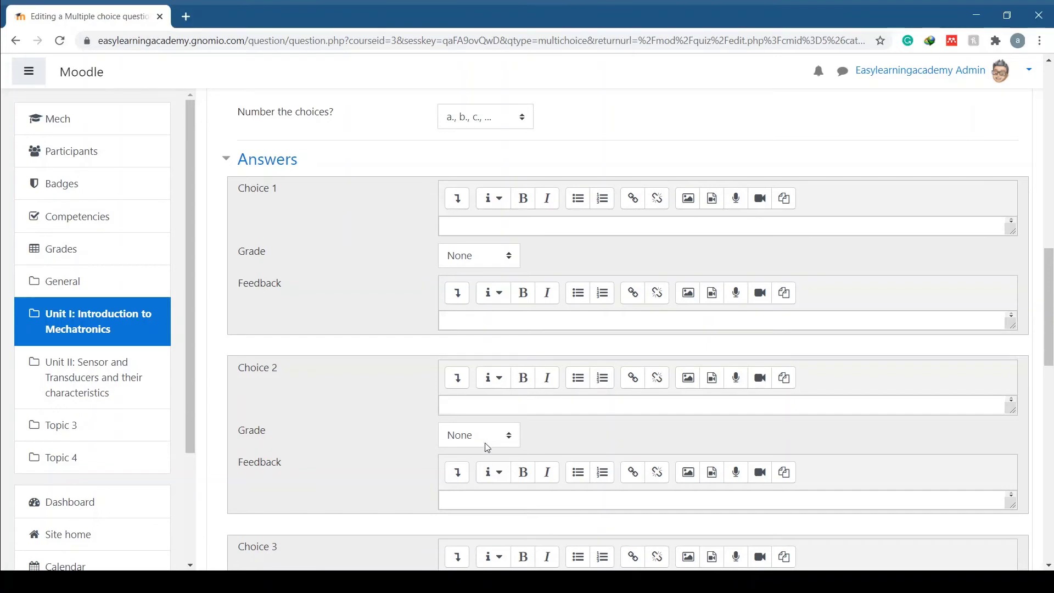
left_click(476, 227)
type("integration of mechanical and electronics systems")
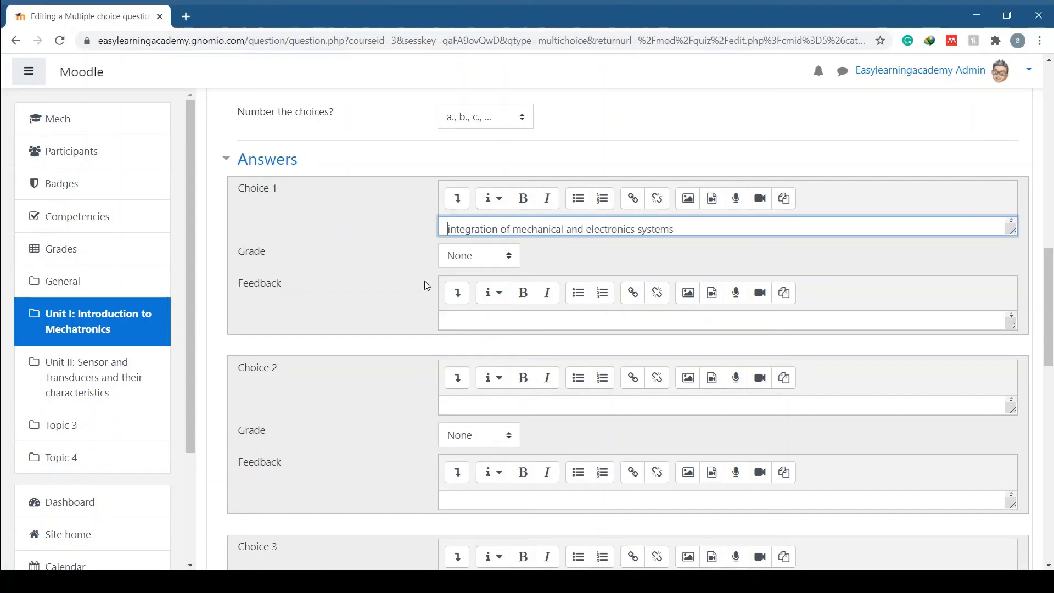
left_click(372, 427)
scroll(372, 427, "down", 2)
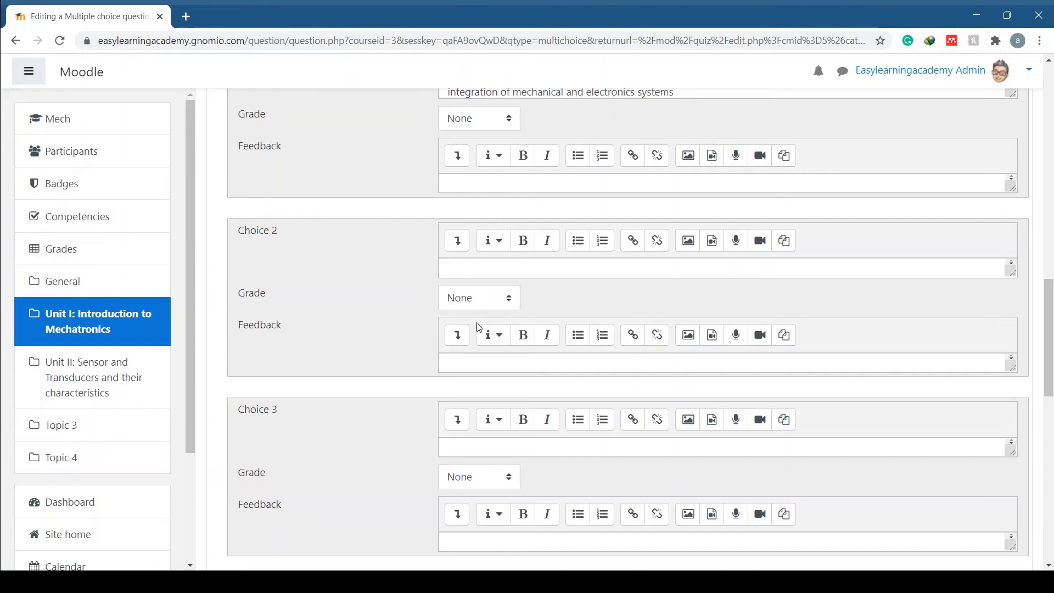
Step: Paste choices 2 and 3, including 'synergistic integration of mechanical engineering with electronics…', and begin choice 4
left_click(466, 271)
key("ctrl+v")
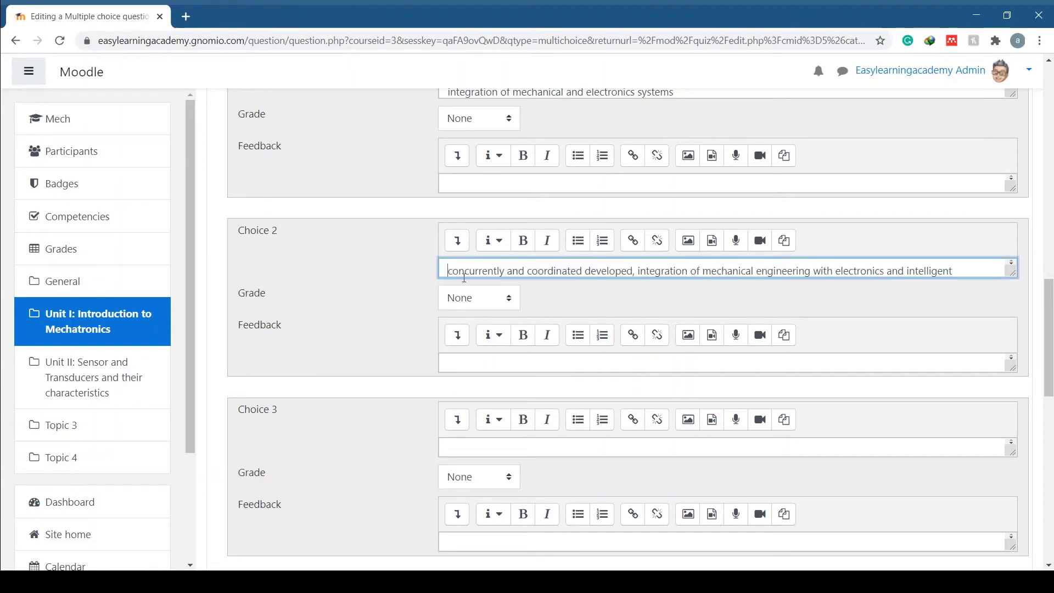
left_click(382, 477)
scroll(383, 476, "down", 2)
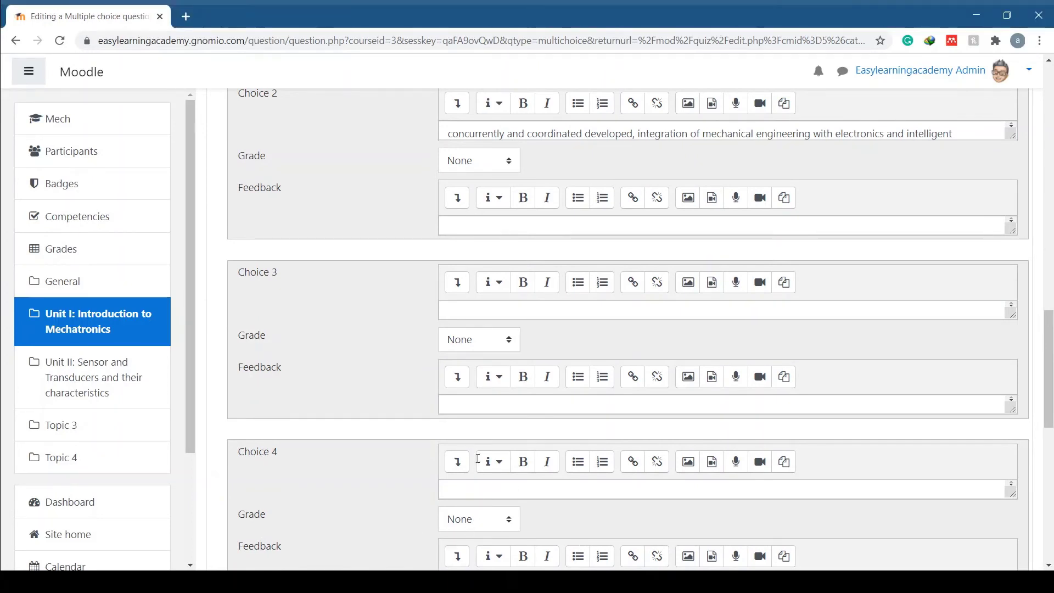
left_click(471, 310)
type("synergistic integration of mechanical engineering with electronics and intelligent control algorithm")
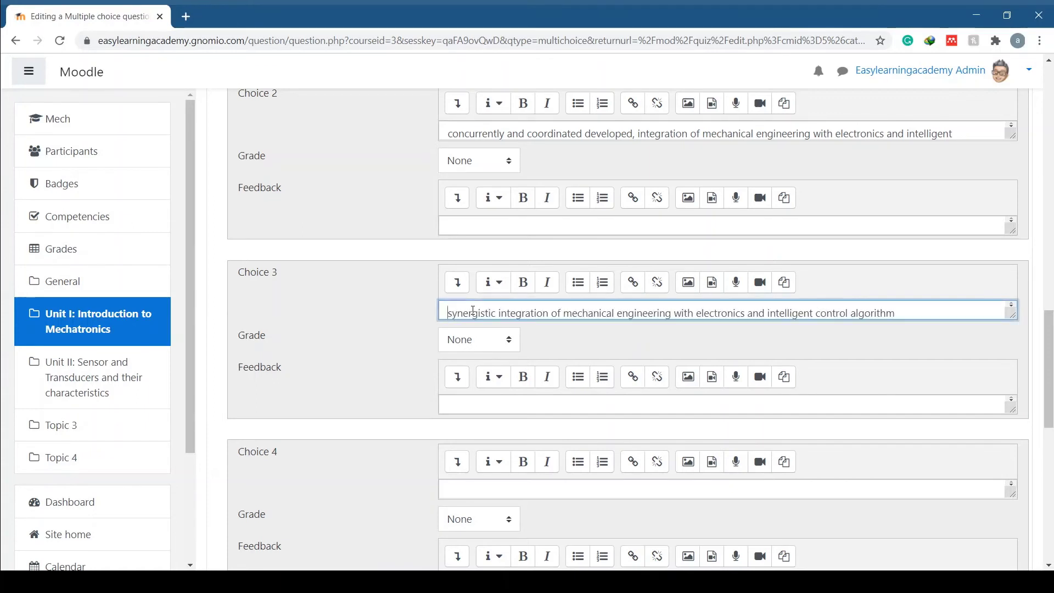
left_click(367, 362)
scroll(403, 387, "down", 1)
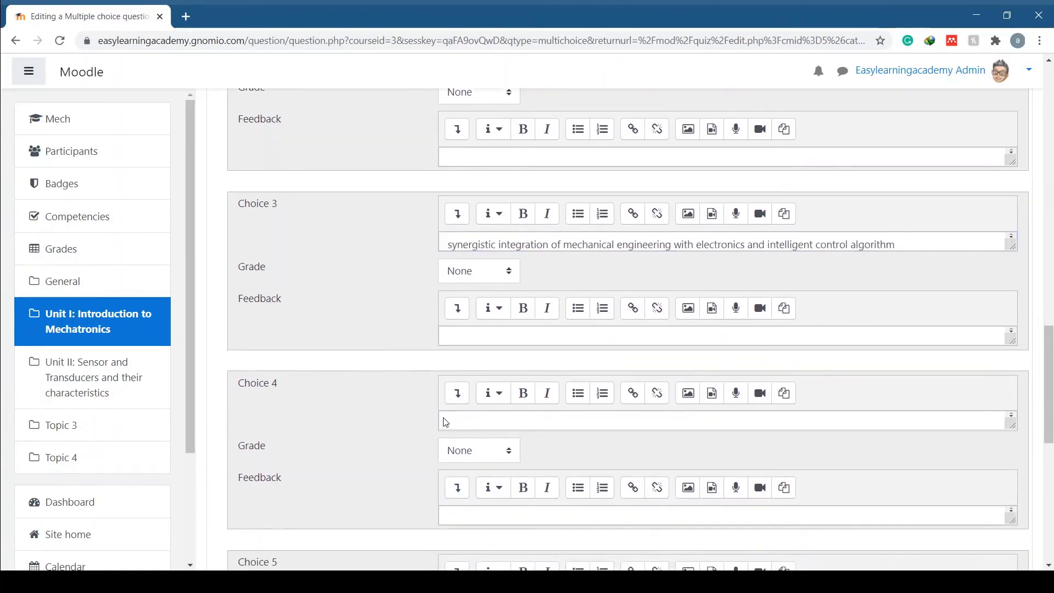
left_click(472, 427)
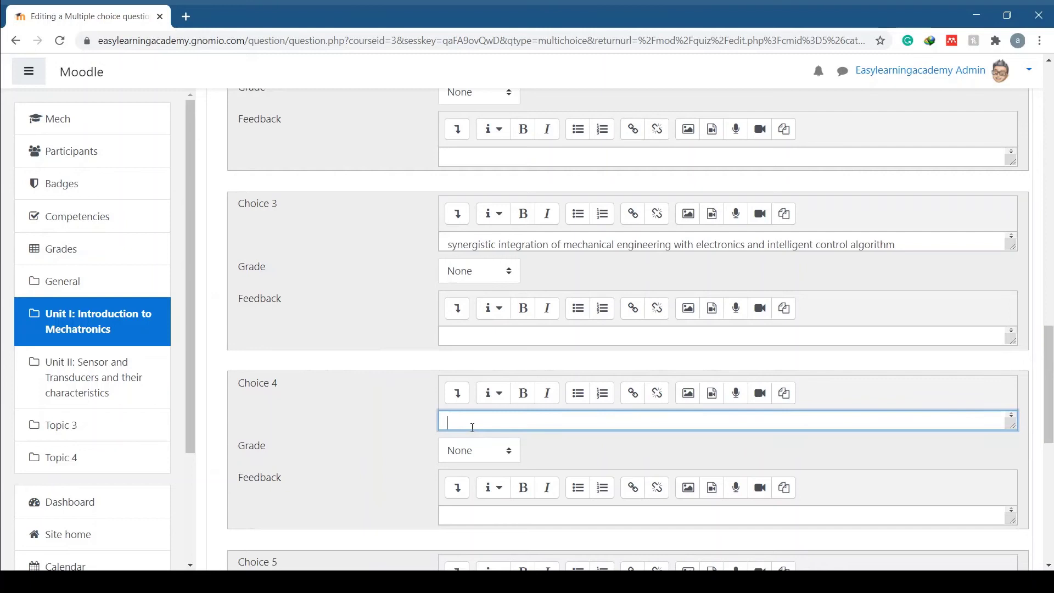
type("integra")
type("ted des")
type("ign")
scroll(379, 444, "up", 1)
scroll(379, 443, "up", 1)
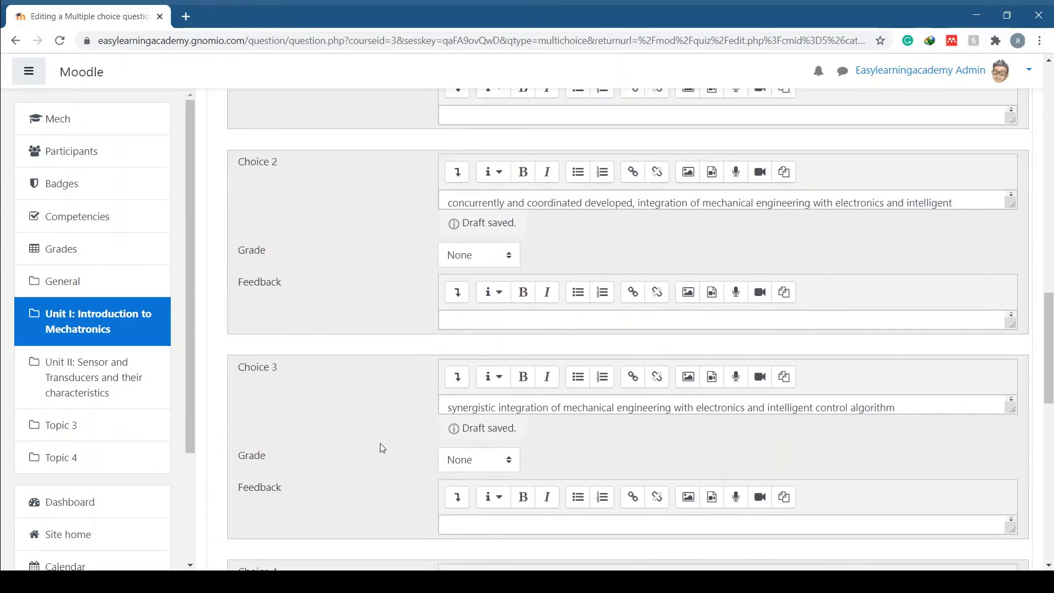
Step: Grade choices 2 and 3 at 50% each and save the fifth question
left_click(477, 263)
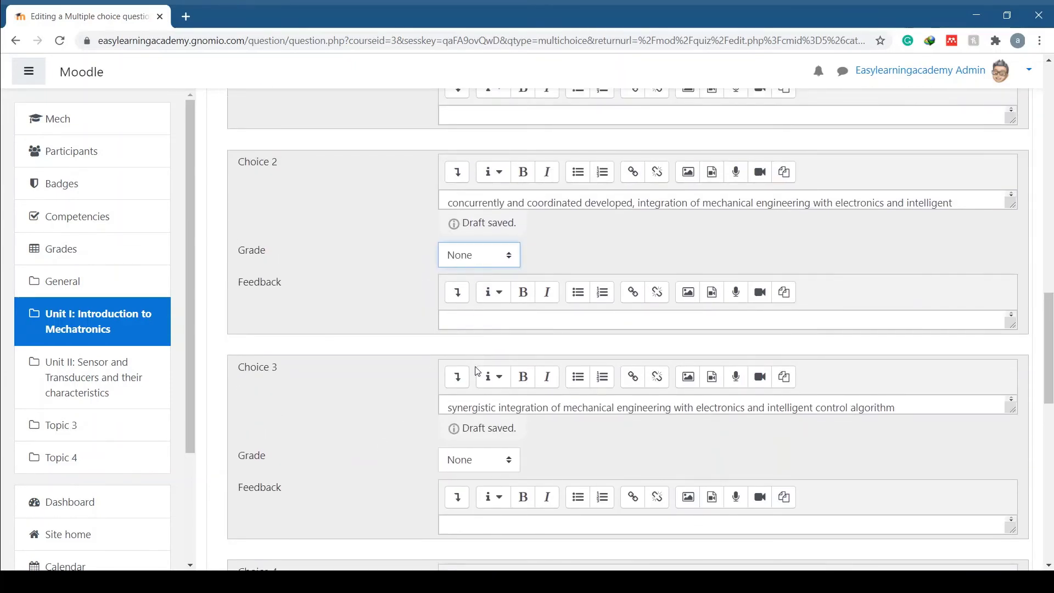
left_click(471, 404)
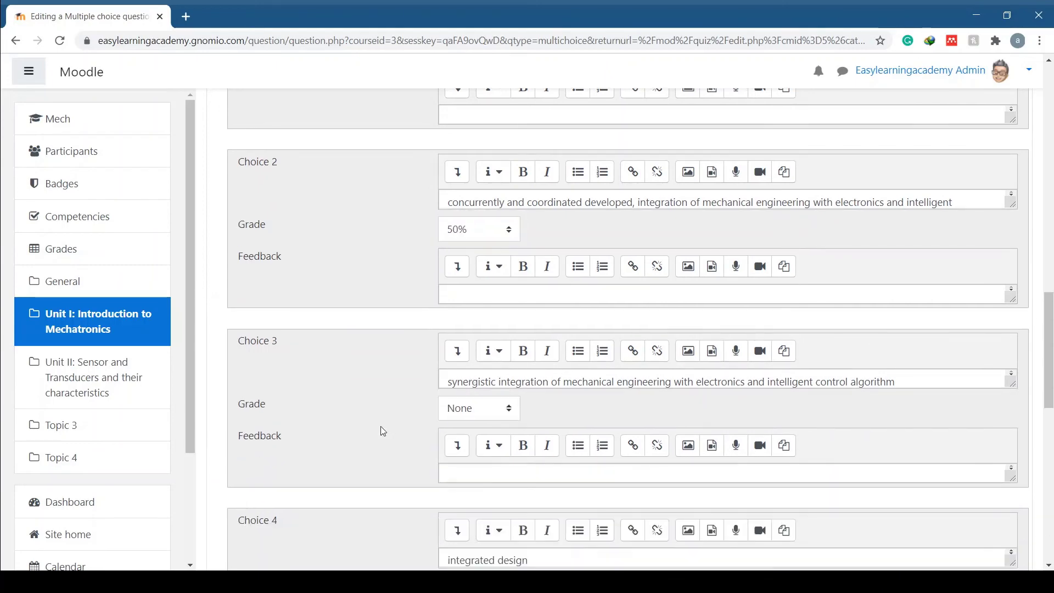
left_click(472, 417)
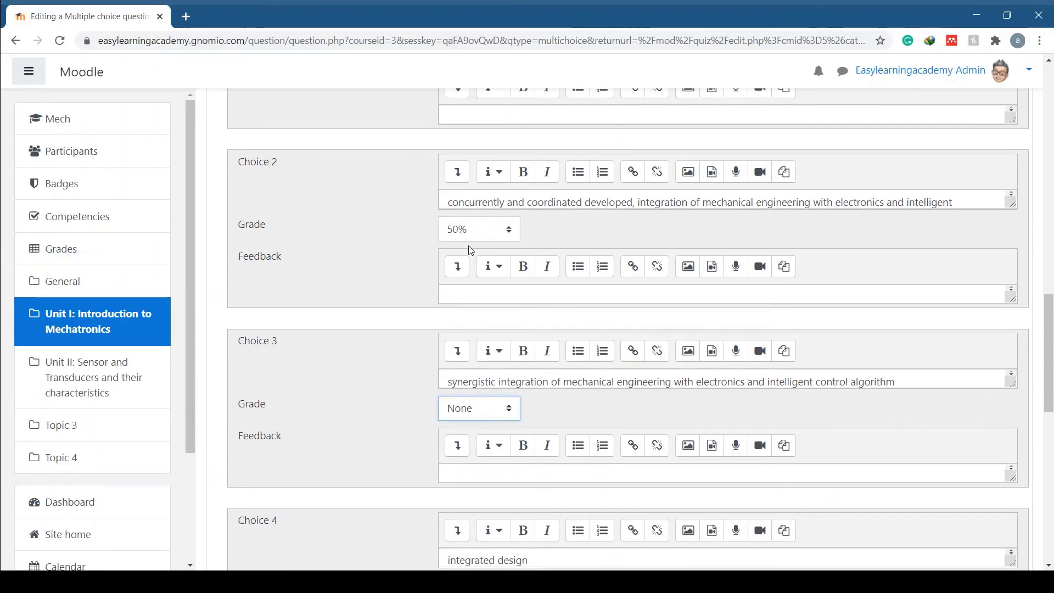
left_click(436, 324)
scroll(390, 418, "down", 1)
scroll(392, 417, "down", 3)
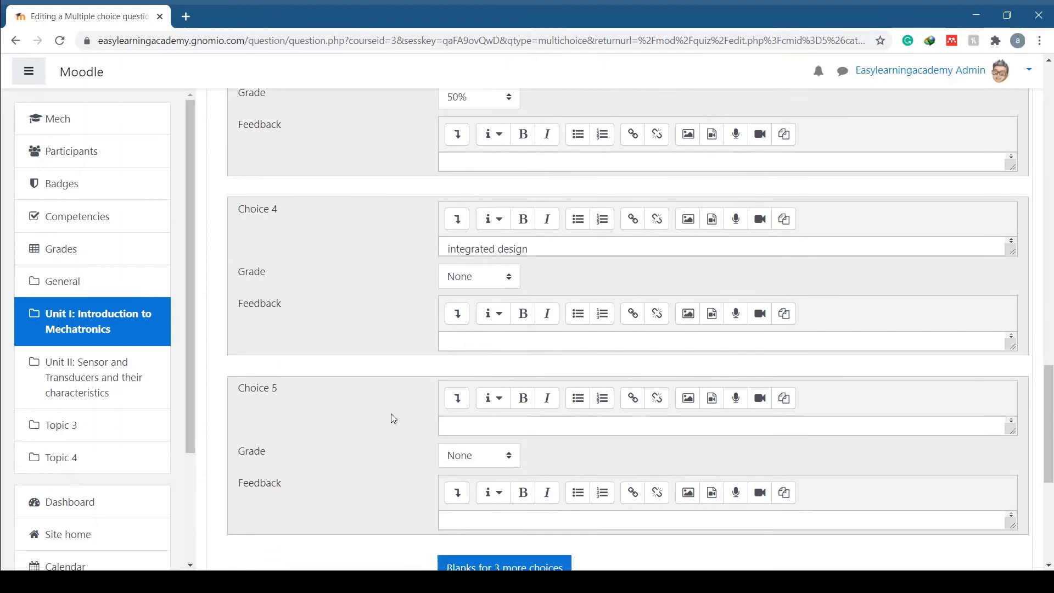
scroll(392, 418, "down", 3)
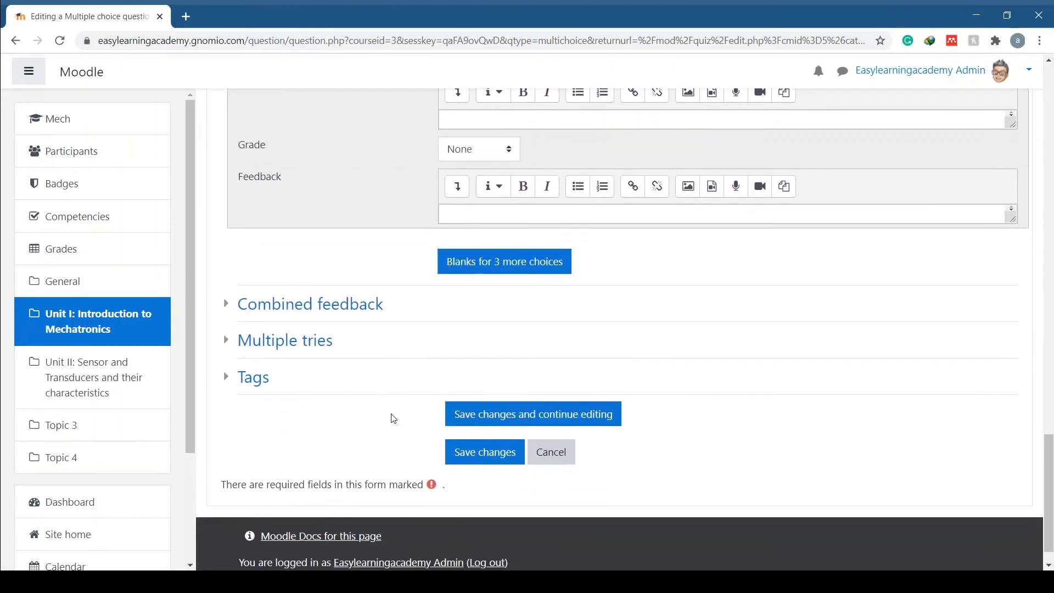
left_click(479, 458)
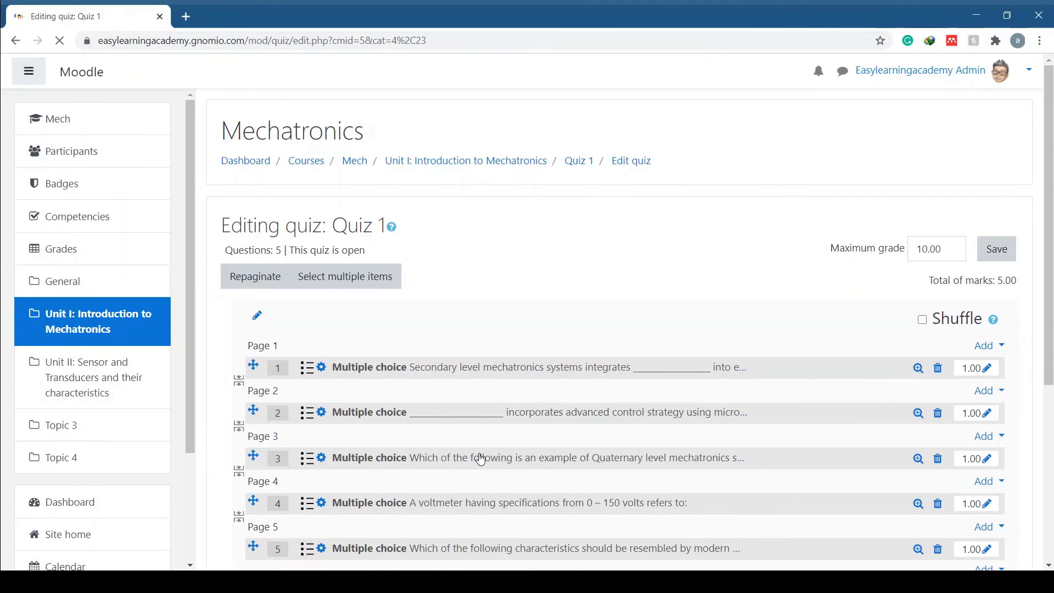
scroll(576, 253, "down", 4)
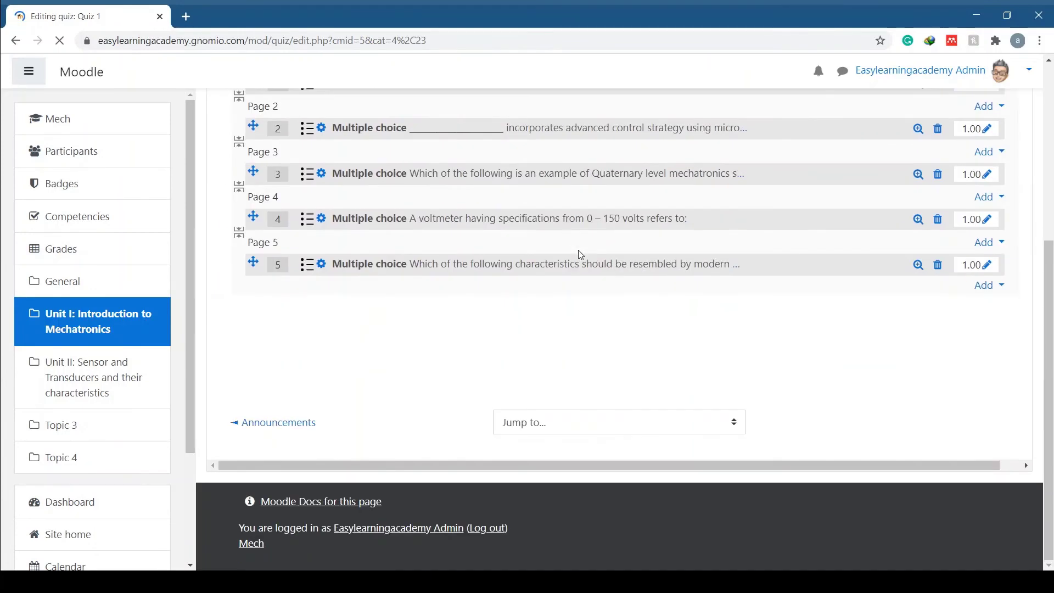
scroll(582, 349, "up", 2)
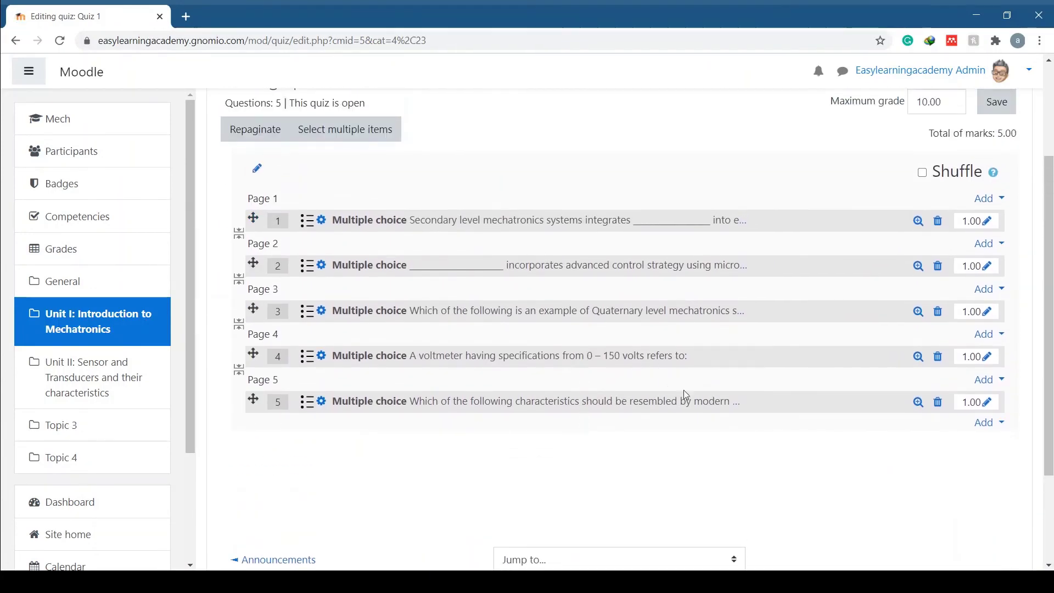
Step: Change the marks of questions 5 and 3 to 2 each, making the quiz total 7.00
left_click(987, 405)
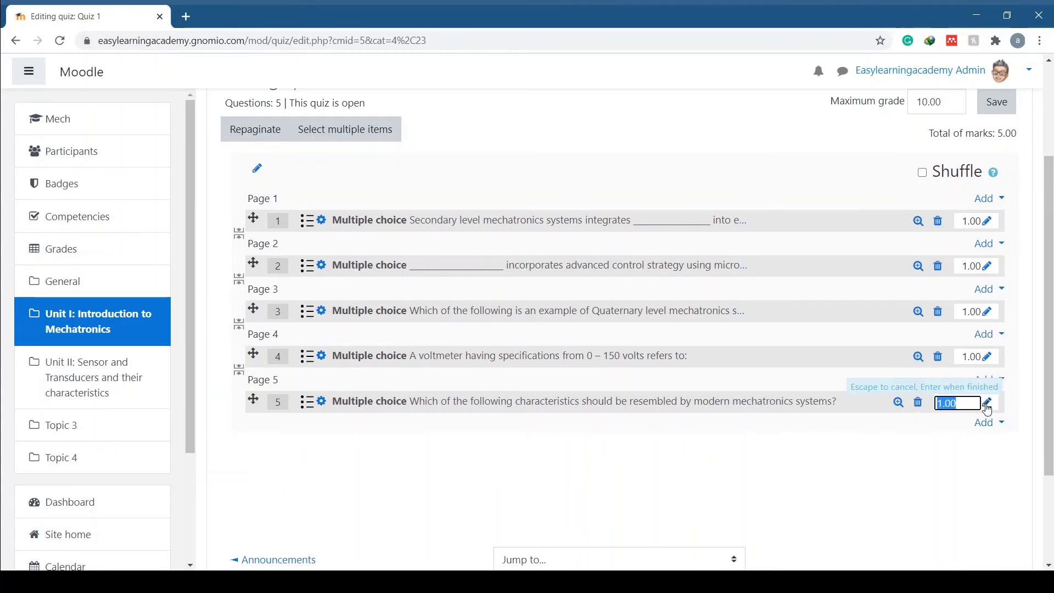
type("2")
left_click(898, 471)
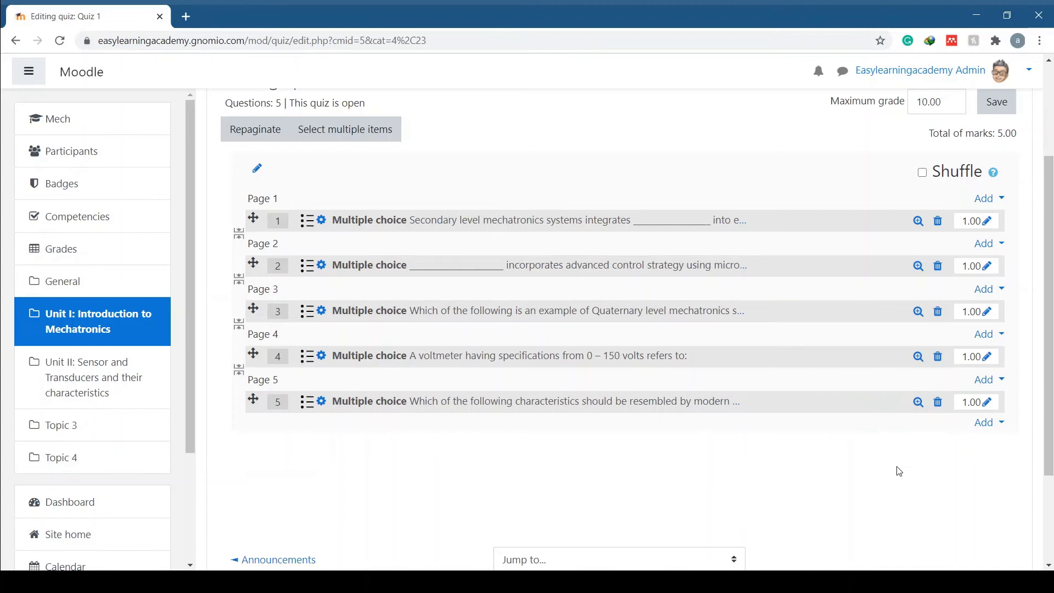
left_click(986, 403)
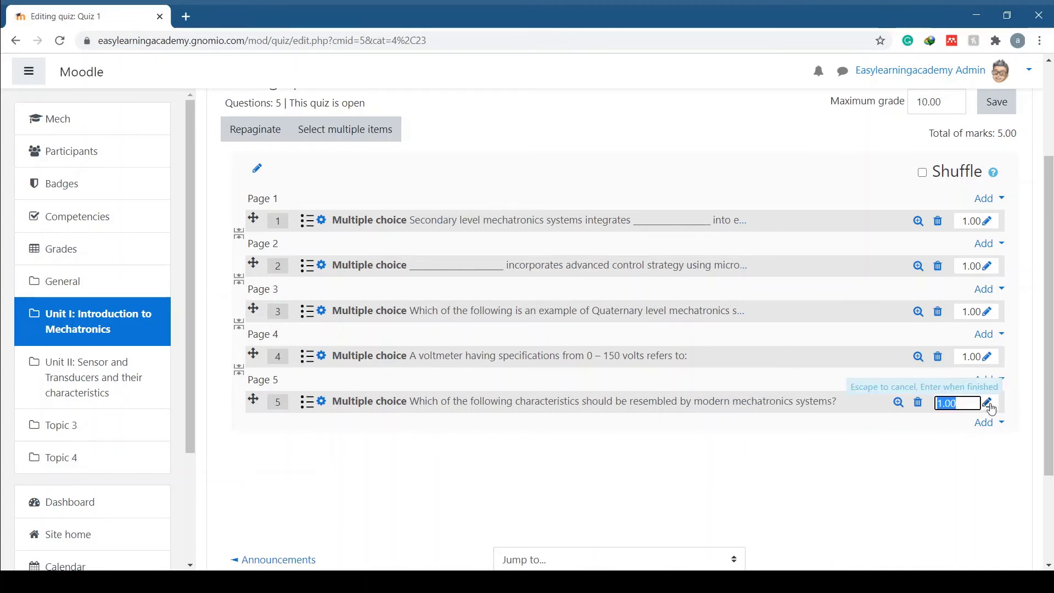
type("2")
key("Return")
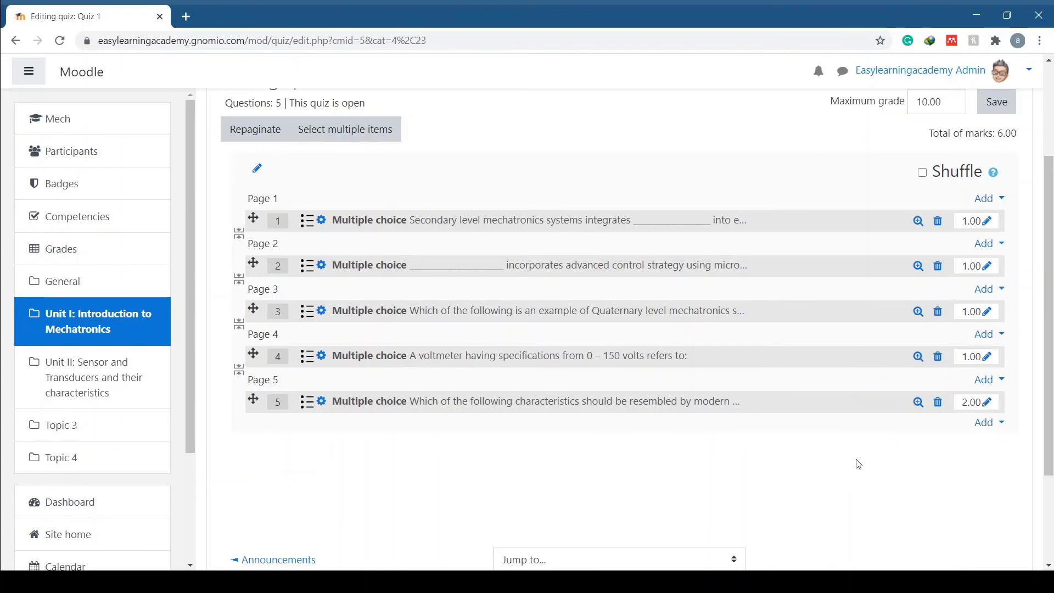
left_click(986, 312)
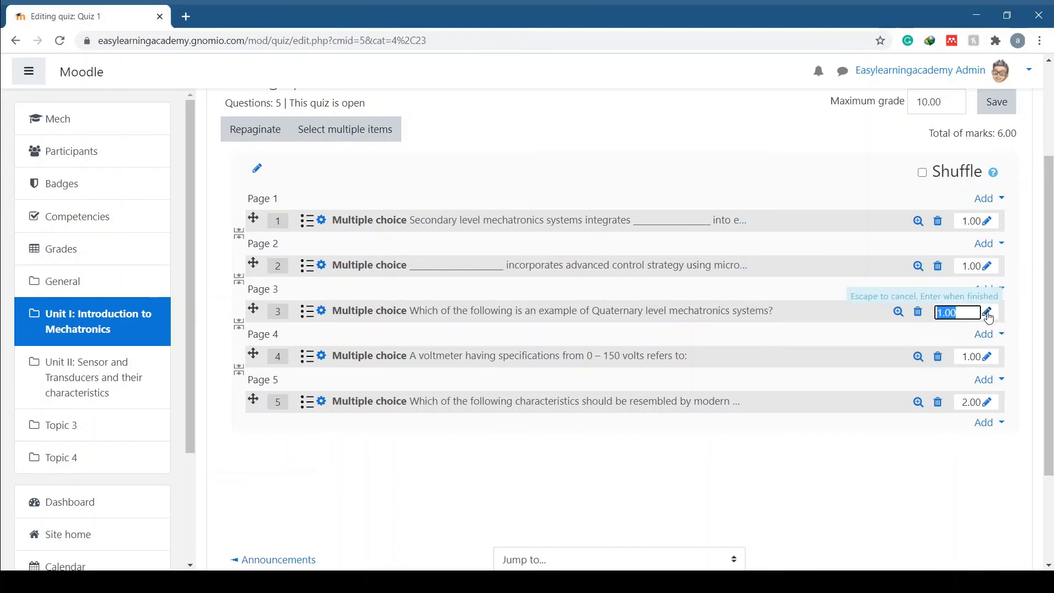
type("2")
key("Return")
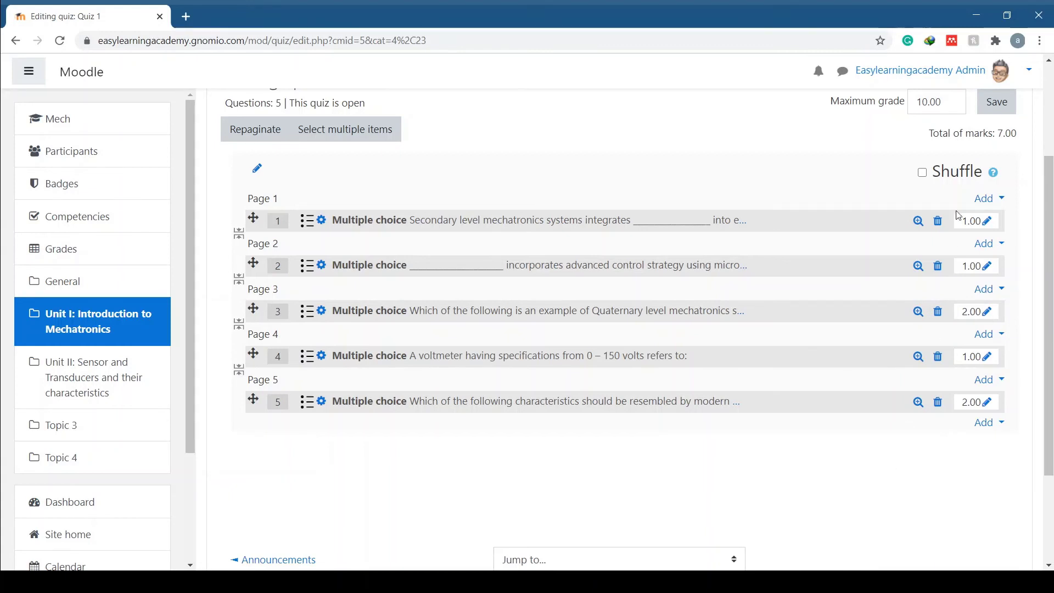
Step: Replace the maximum grade with 7 and save it
left_click_drag(948, 107, 914, 107)
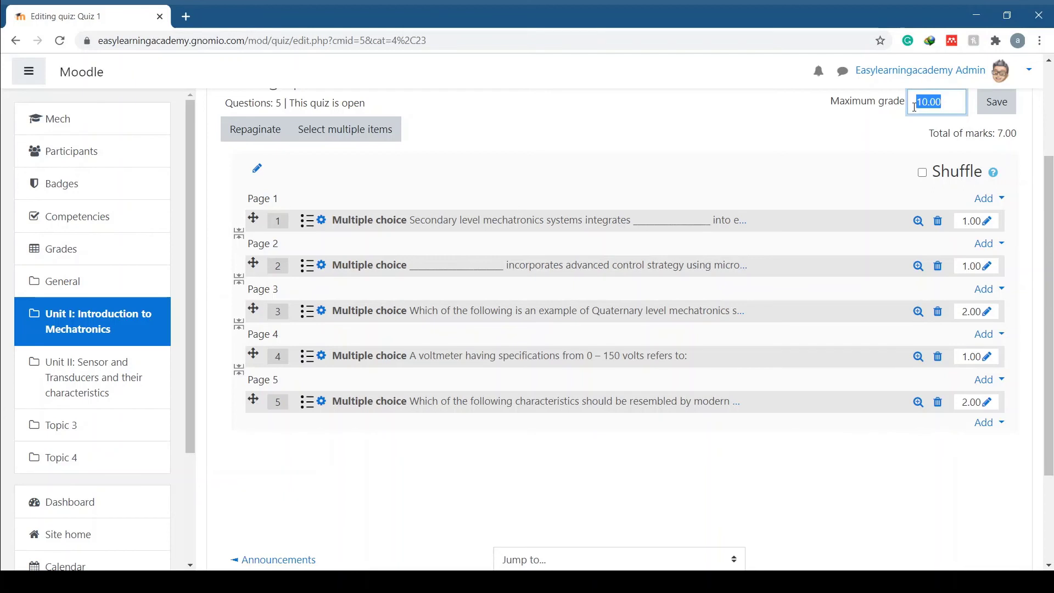
type("7")
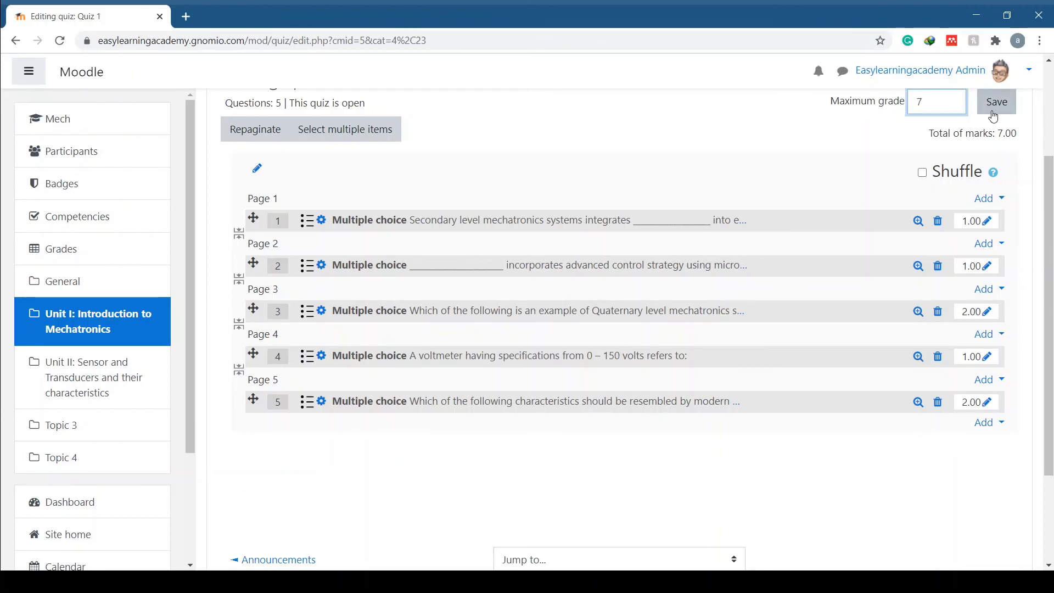
left_click(994, 116)
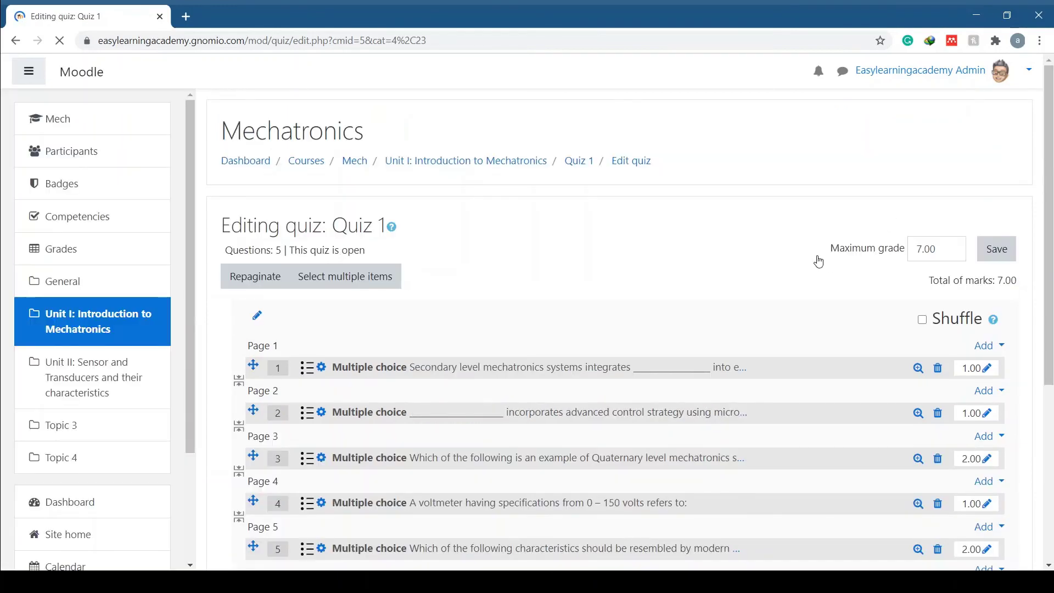
scroll(370, 256, "down", 1)
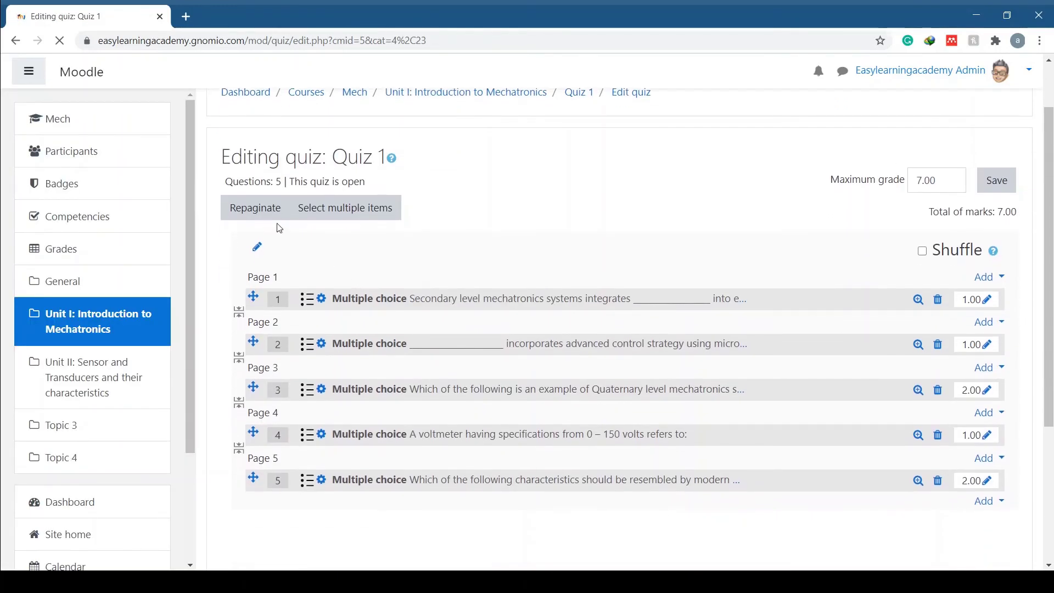
Step: Repaginate Quiz 1 to 5 questions per page and save the quiz
left_click(256, 211)
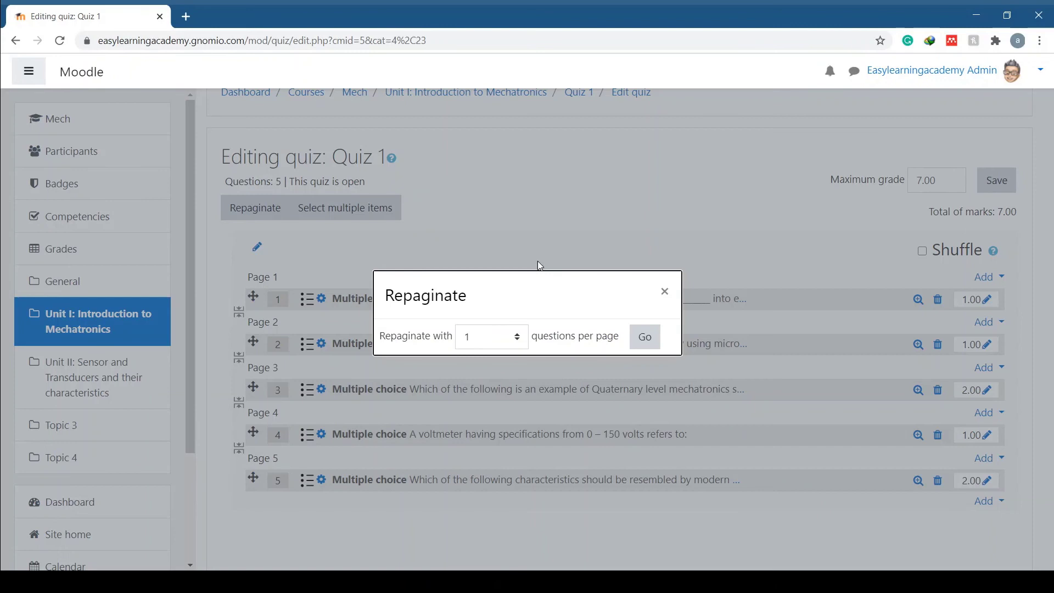
left_click(471, 338)
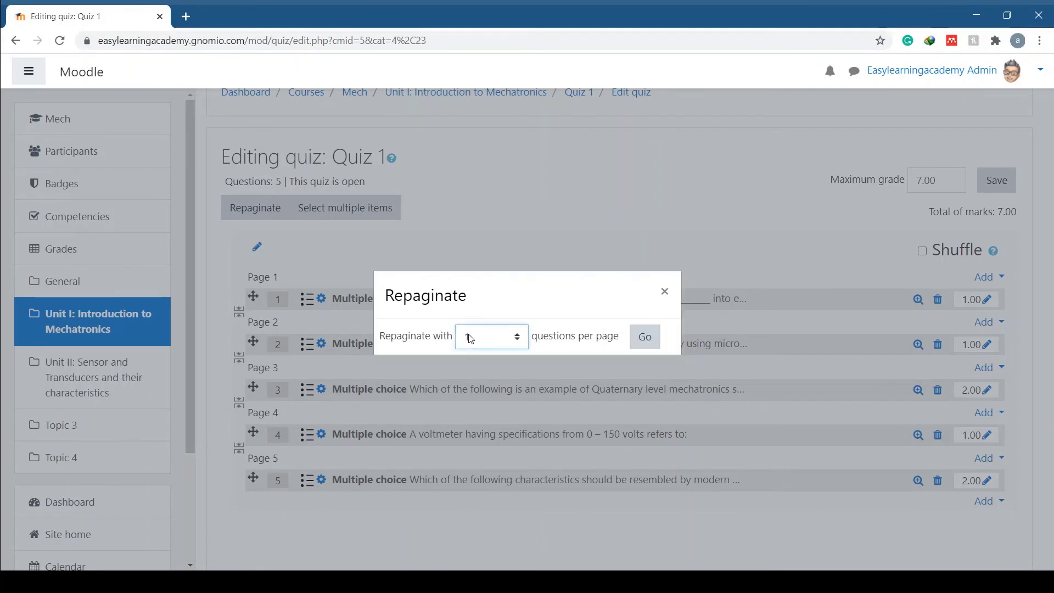
left_click(644, 342)
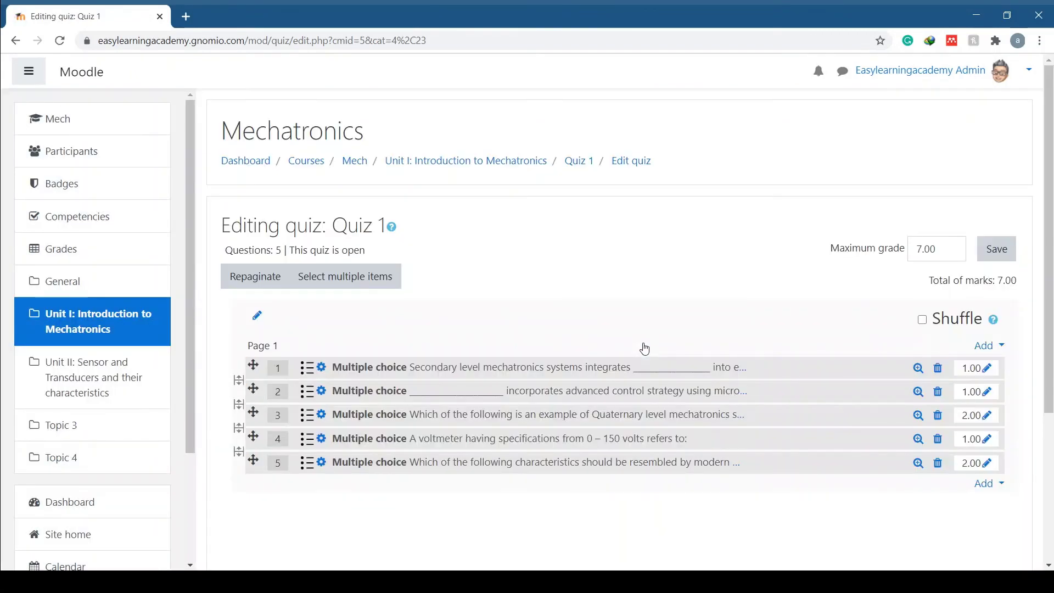
left_click(997, 250)
scroll(700, 302, "down", 1)
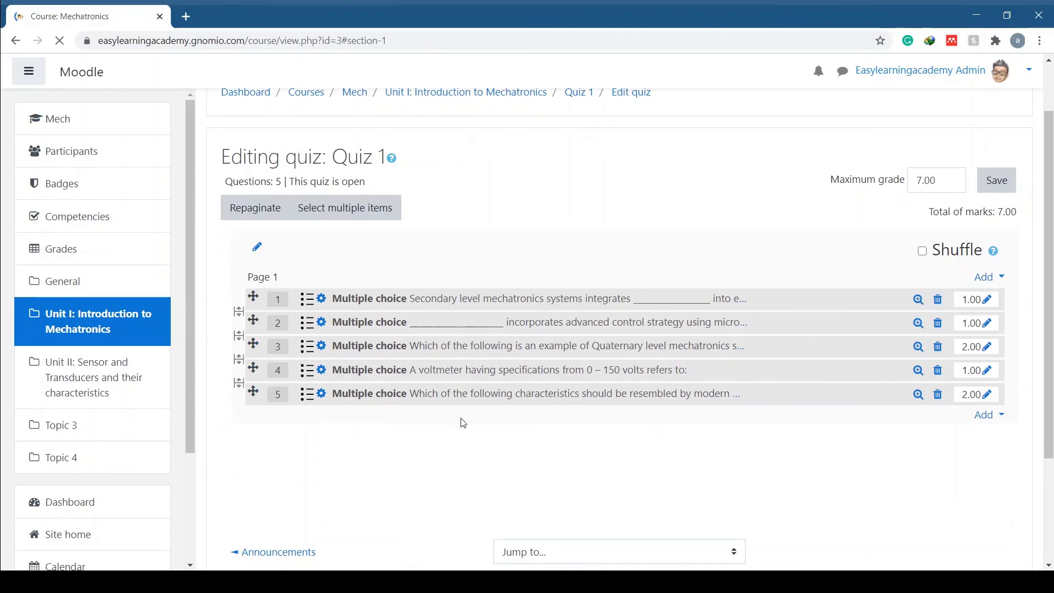
scroll(464, 424, "down", 2)
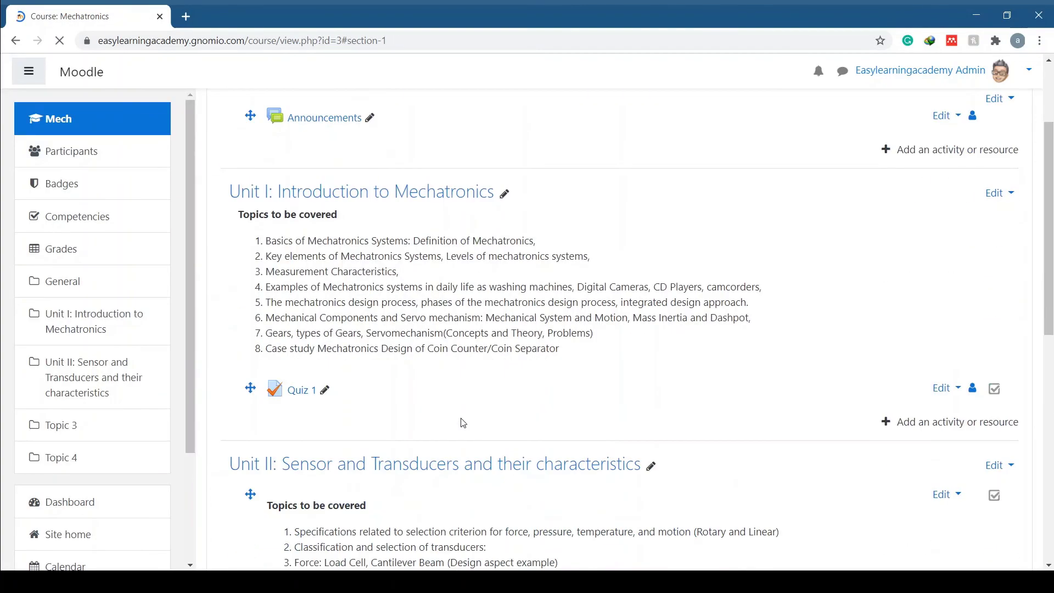
Step: Open Quiz 1 and choose Preview from its actions menu to reach the timed-quiz confirmation
left_click(305, 392)
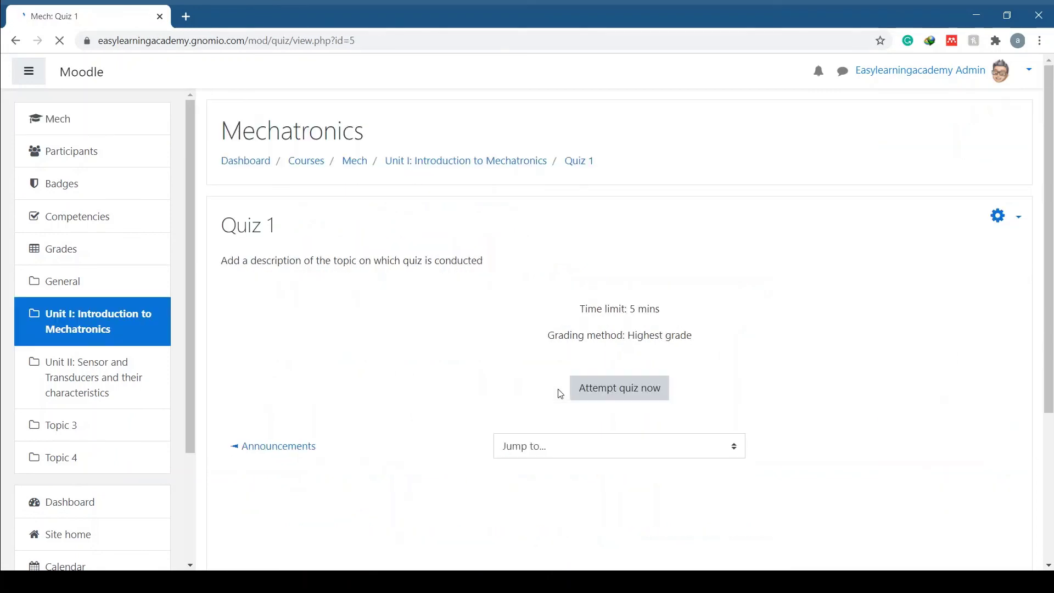
left_click(1018, 219)
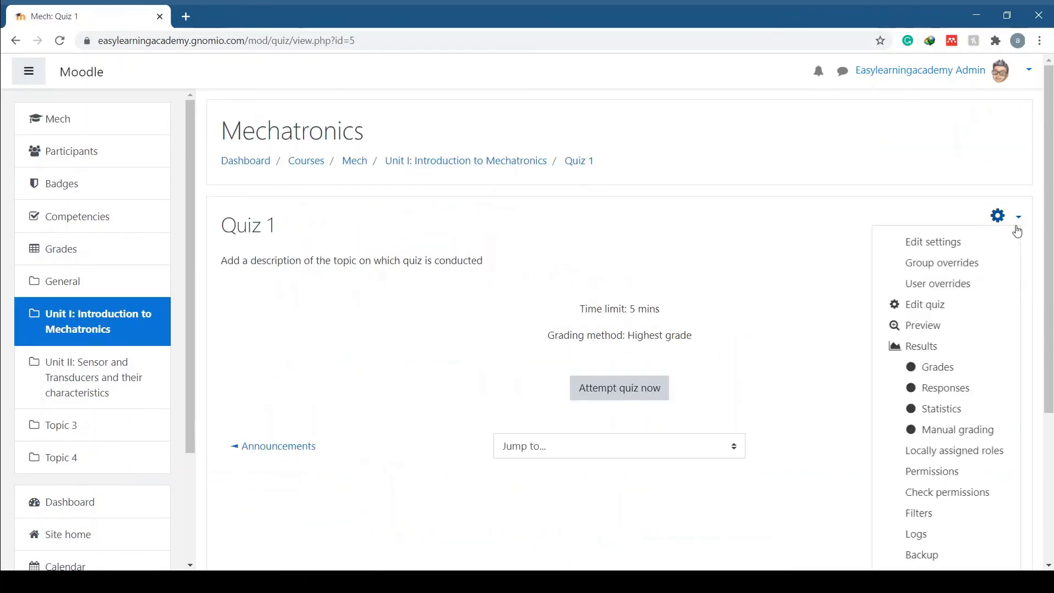
left_click(923, 325)
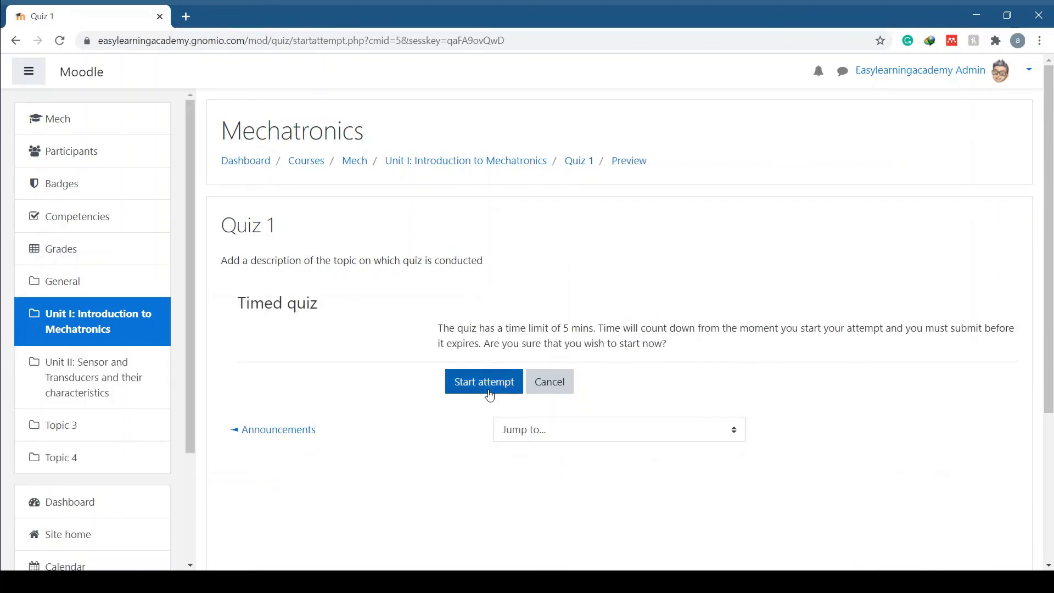
Step: Start the Quiz 1 preview attempt, review the five questions, and finish the attempt
left_click(489, 394)
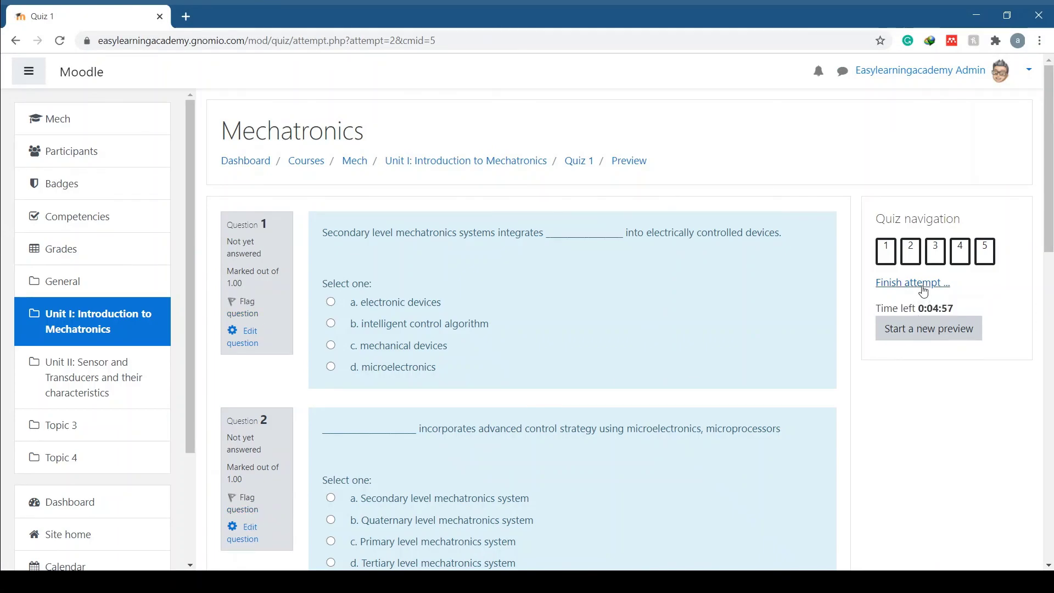
scroll(732, 349, "down", 2)
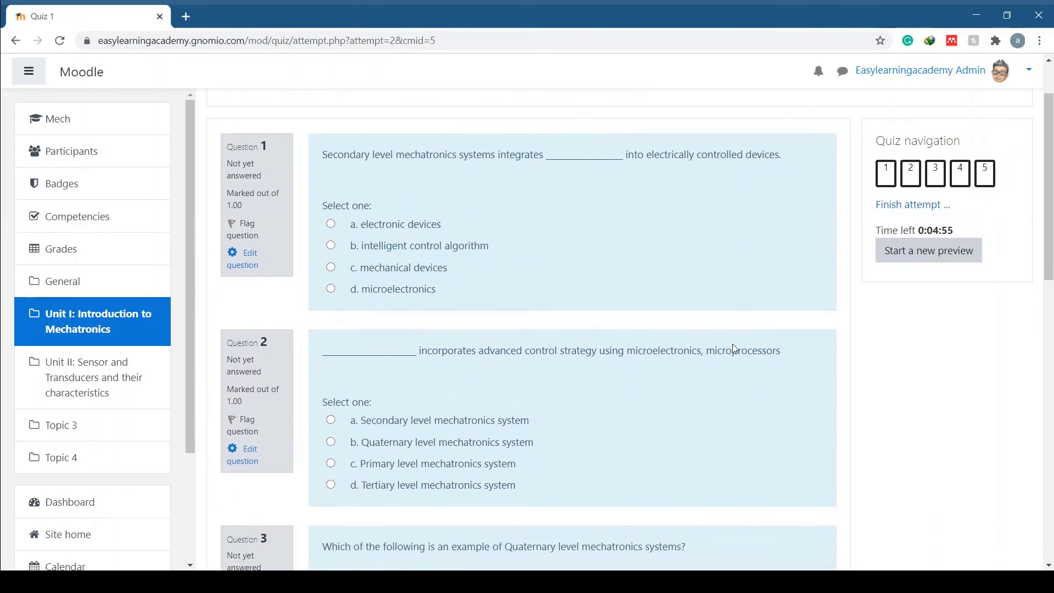
scroll(732, 348, "down", 2)
scroll(732, 349, "down", 1)
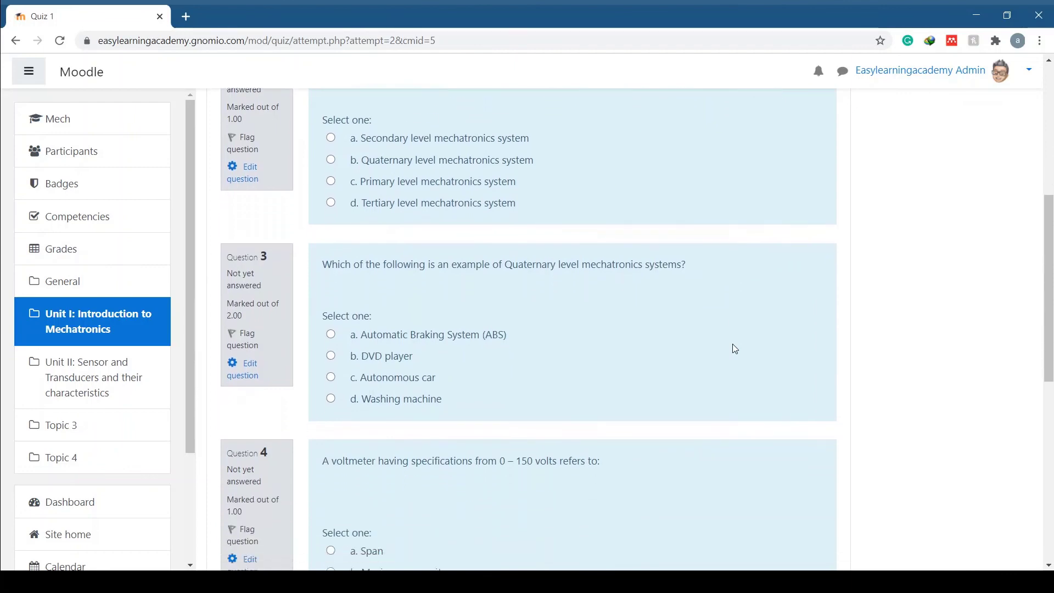
scroll(733, 348, "down", 2)
scroll(732, 348, "down", 1)
scroll(732, 348, "down", 1)
scroll(732, 348, "down", 2)
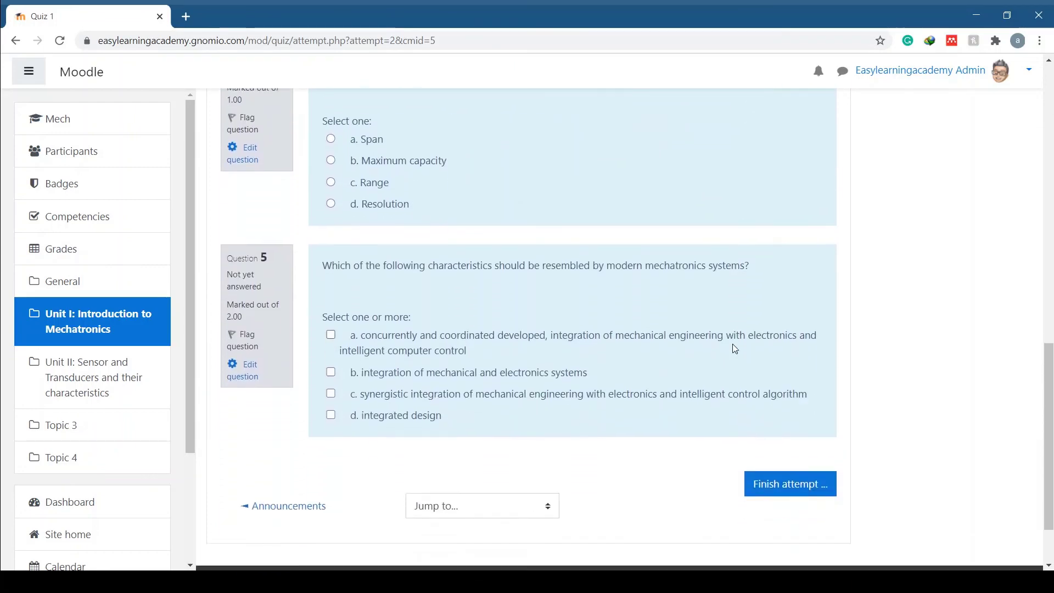
scroll(732, 349, "down", 1)
scroll(733, 345, "up", 2)
scroll(732, 346, "up", 2)
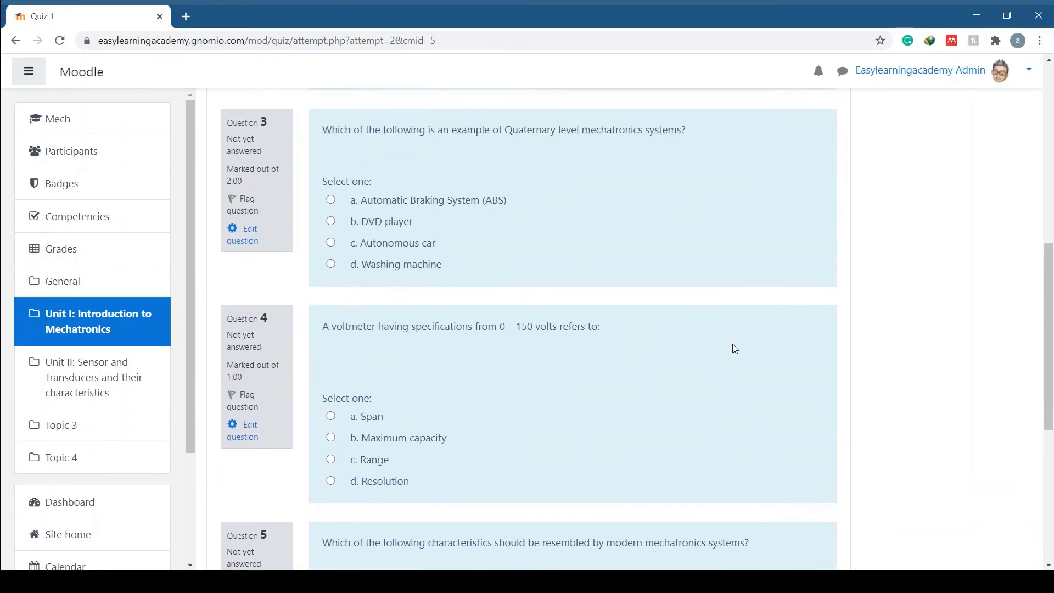
scroll(734, 345, "up", 2)
scroll(732, 349, "up", 2)
scroll(732, 348, "up", 1)
scroll(733, 349, "up", 2)
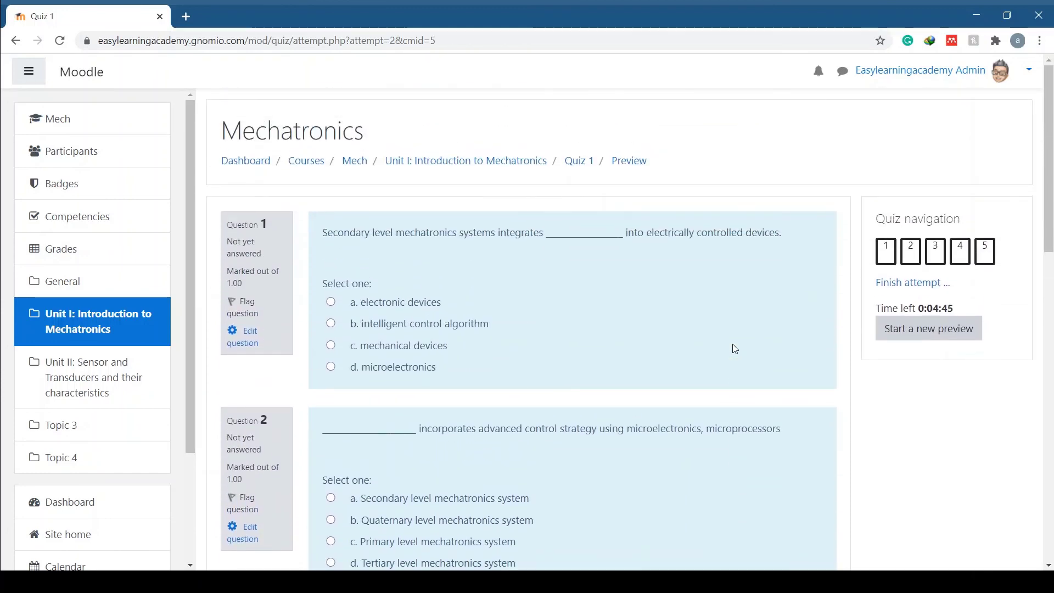
left_click(902, 288)
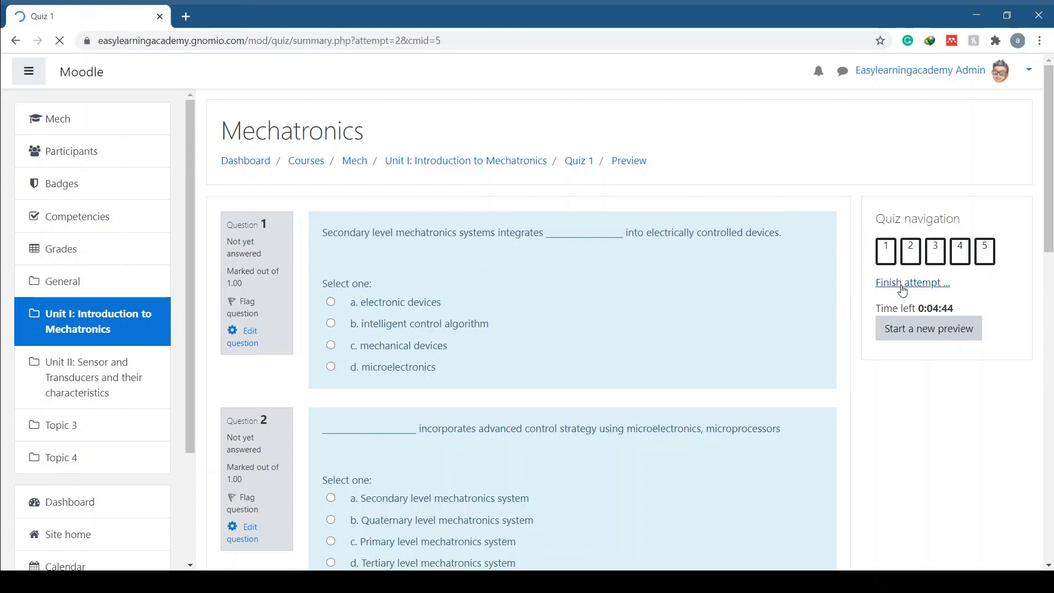
scroll(864, 396, "down", 1)
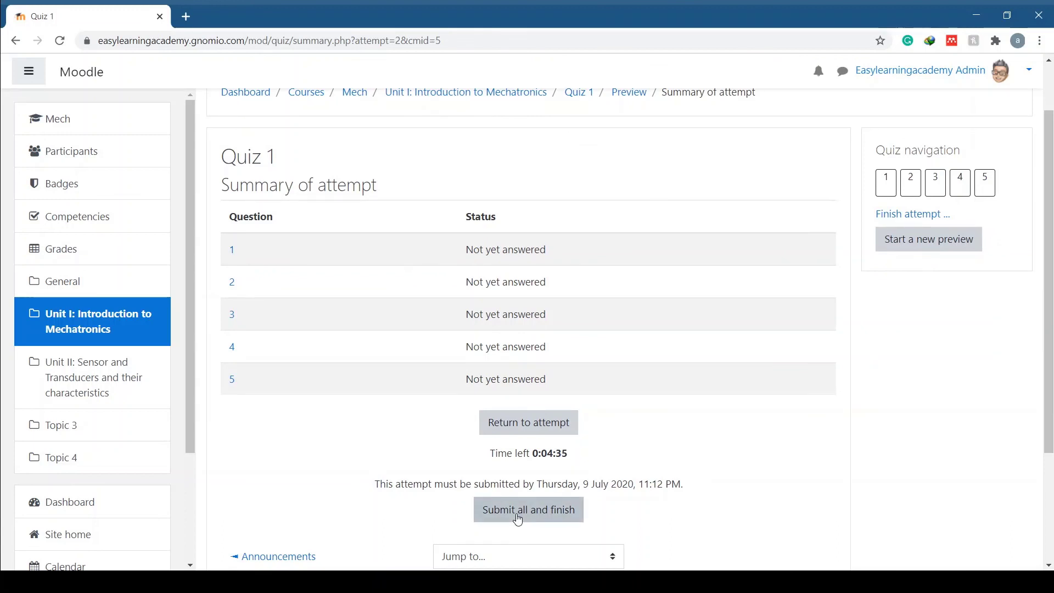
Step: Go from the attempt summary to the Unit I: Introduction to Mechatronics course section
left_click(116, 330)
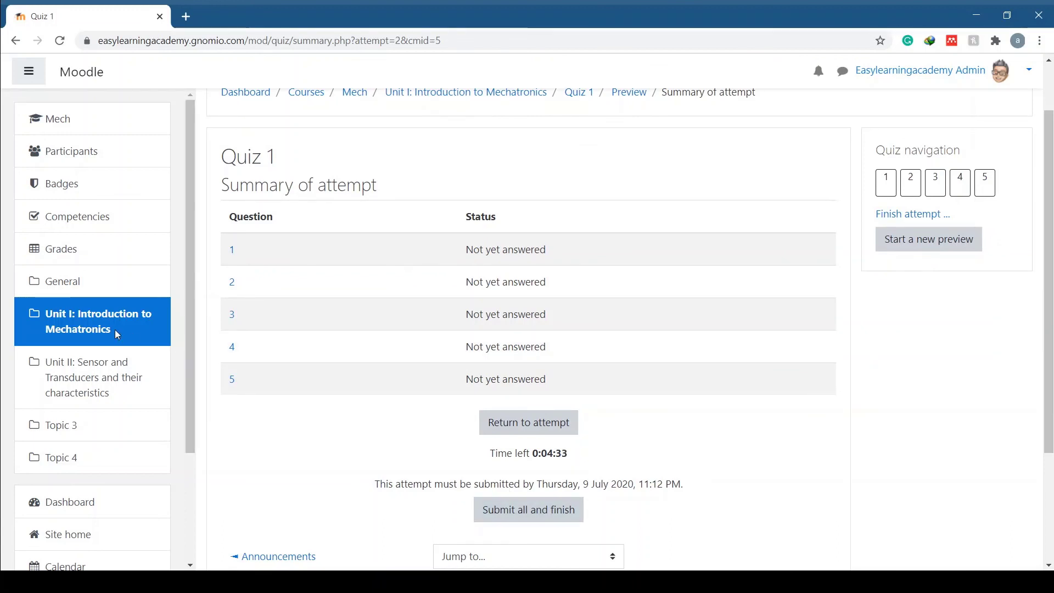